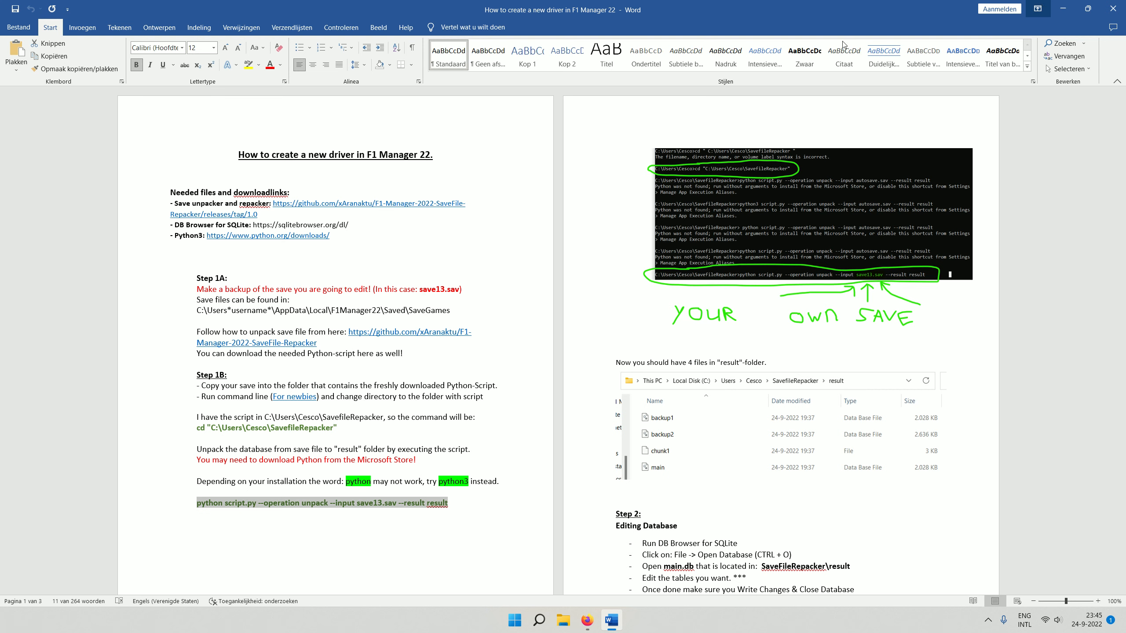
- Review the needed files list in the guide: Python3, DB Browser for SQLite, and the save unpacker and repacker
double_click(176, 236)
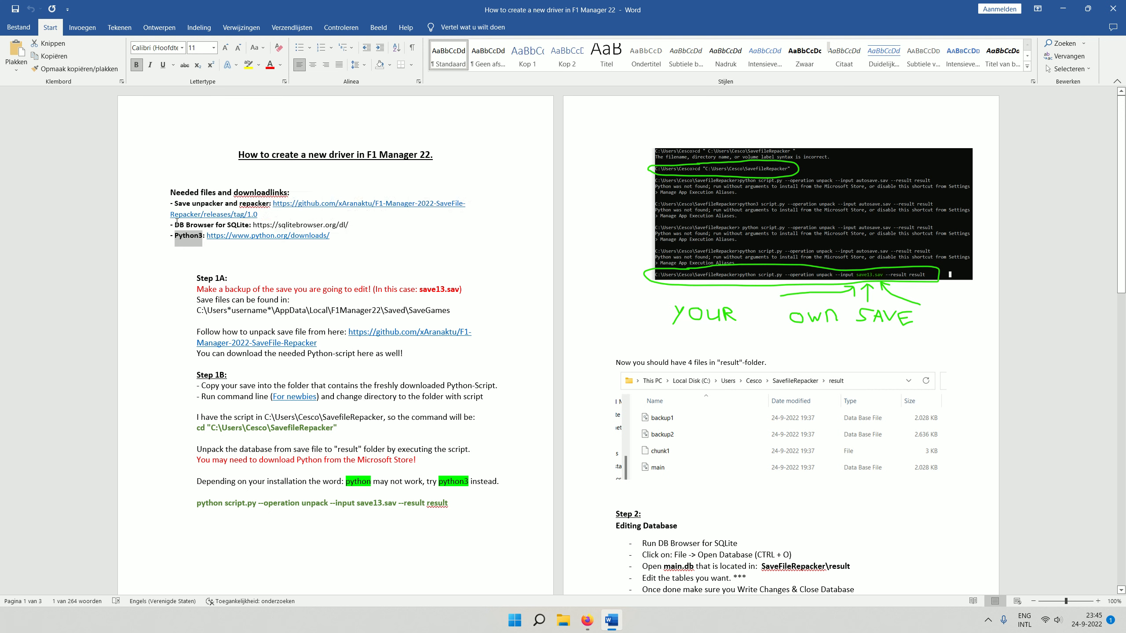
drag(174, 225, 249, 224)
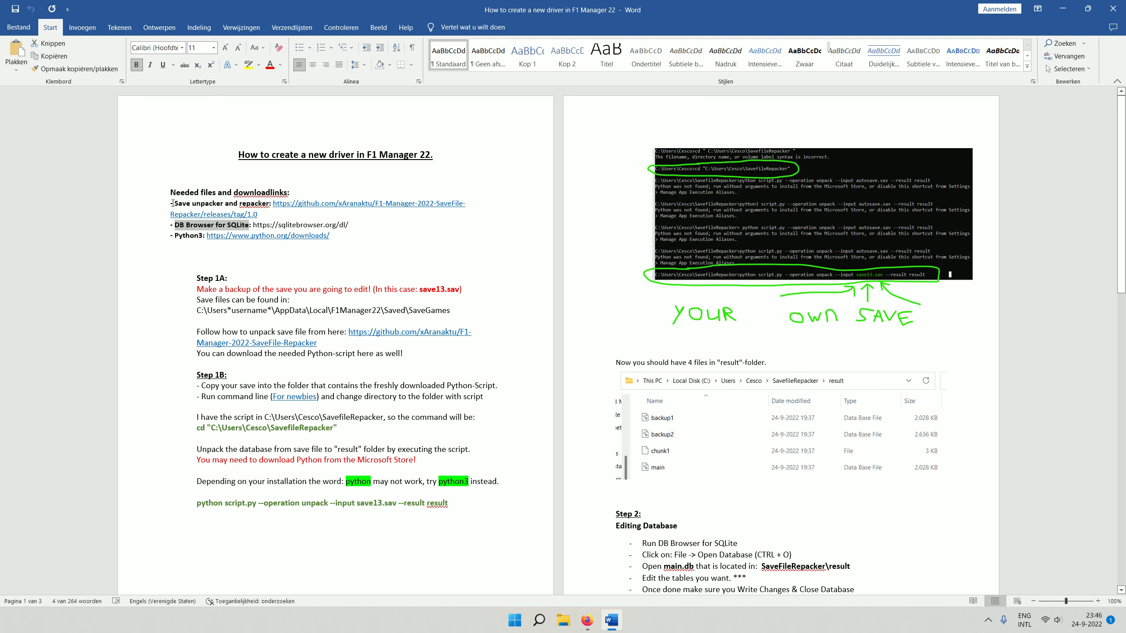
drag(175, 205, 254, 204)
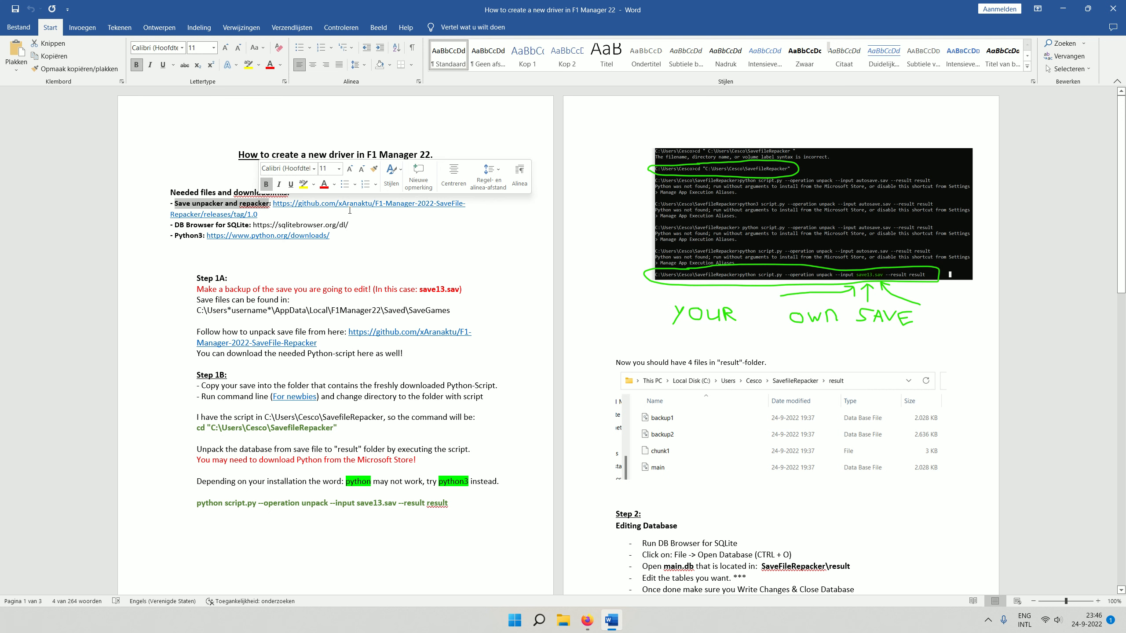
click(358, 237)
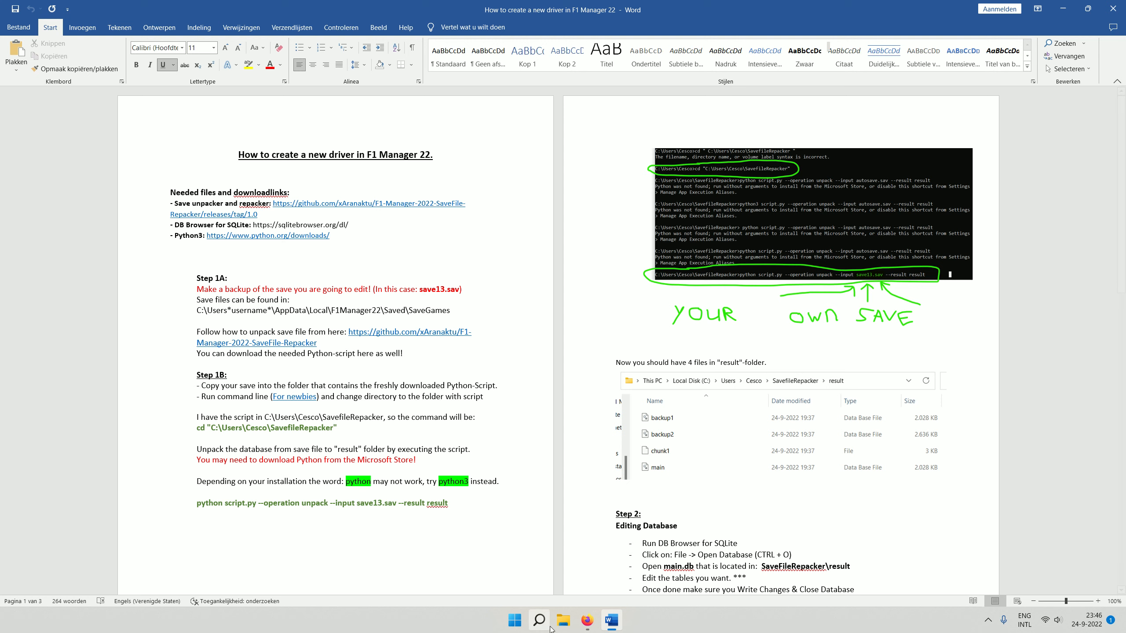
- In File Explorer, open the SavefileRepacker folder inside the user's profile folder under C:\Users
click(563, 620)
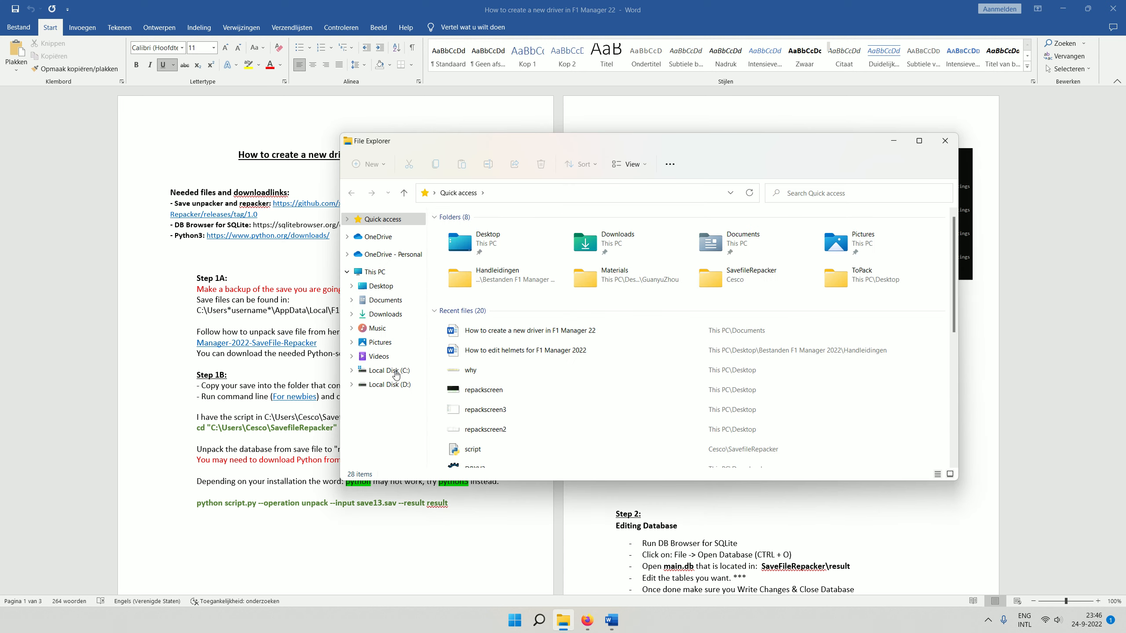
click(389, 370)
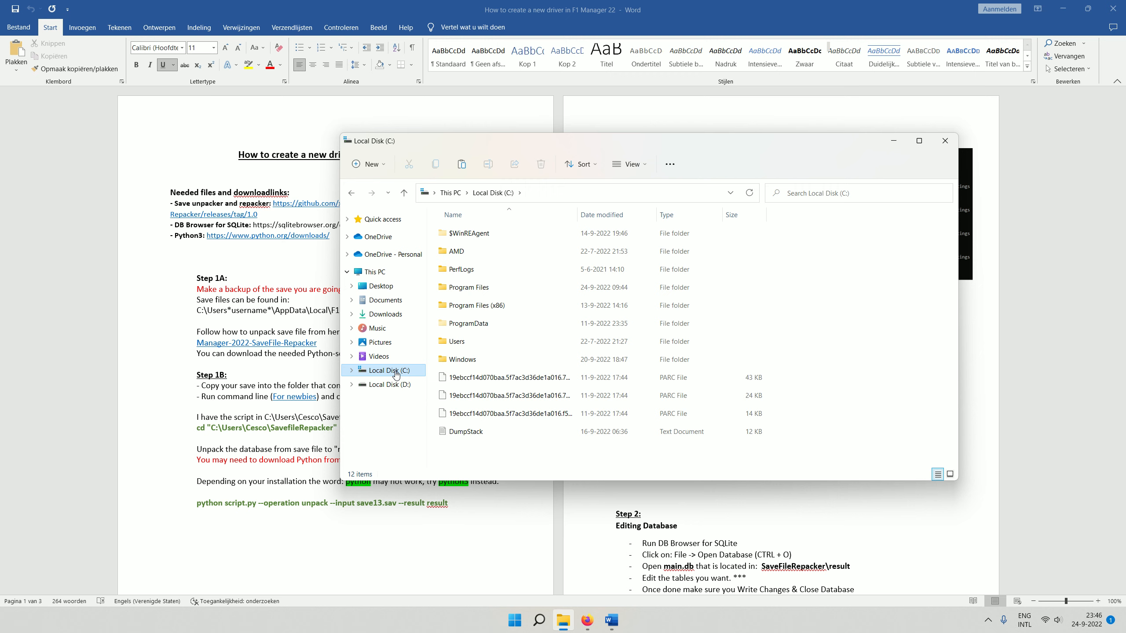
double_click(460, 340)
double_click(496, 233)
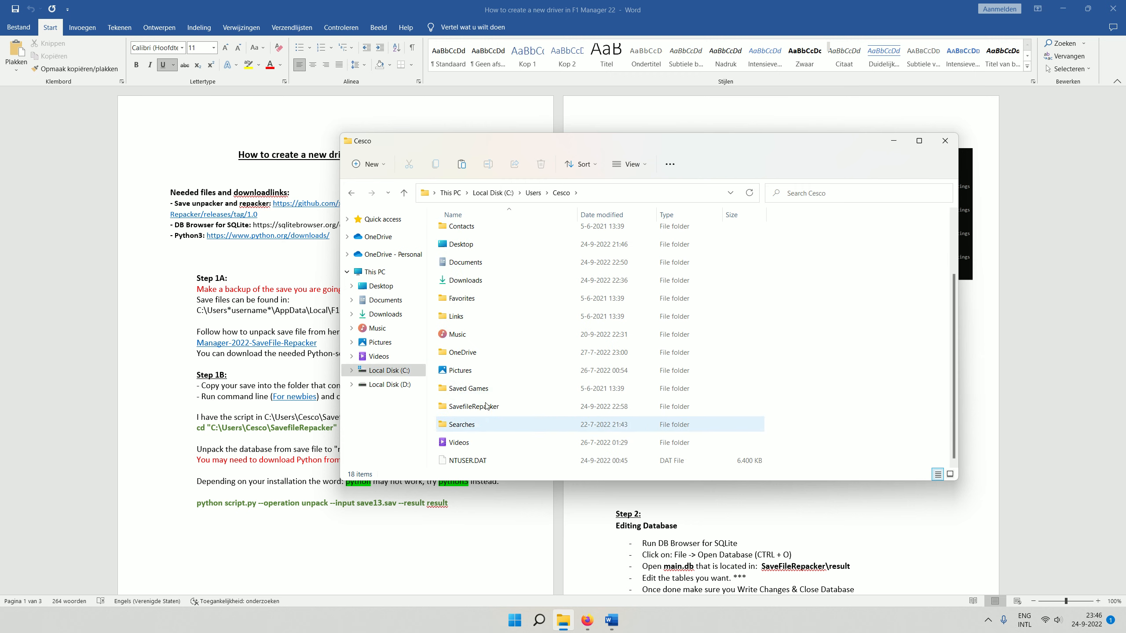
double_click(520, 406)
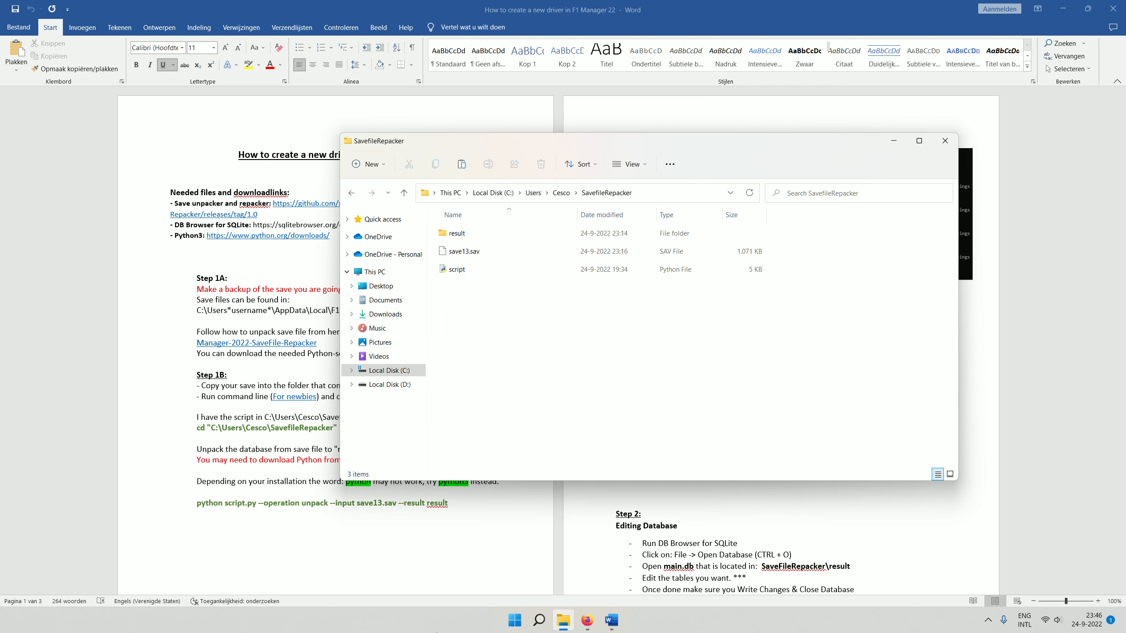
- Delete the old result folder and save13.sav from the SavefileRepacker folder, keeping the Python script
drag(495, 291, 471, 240)
right_click(472, 240)
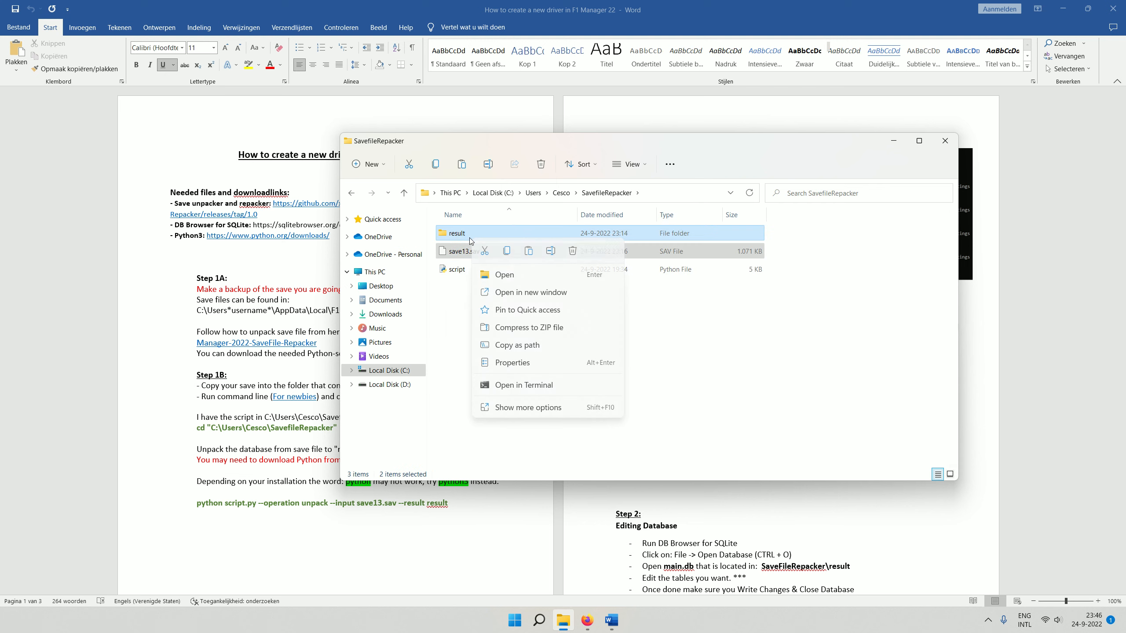
click(572, 251)
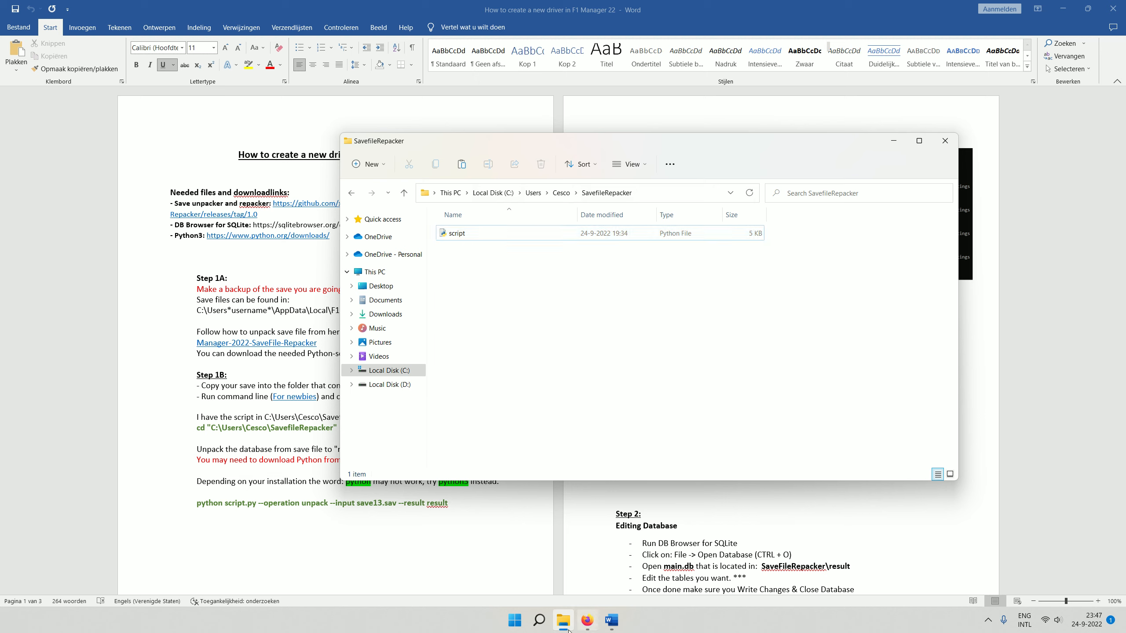
- Open a second File Explorer window and go to the user's profile folder under C:\Users
mouse_move(562, 626)
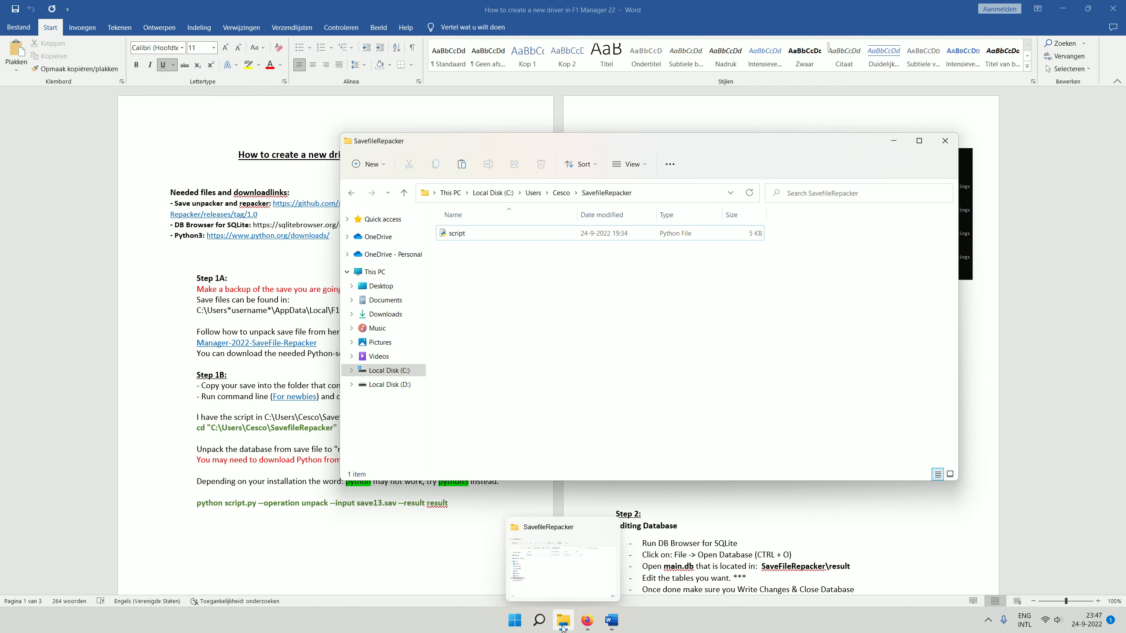
right_click(563, 628)
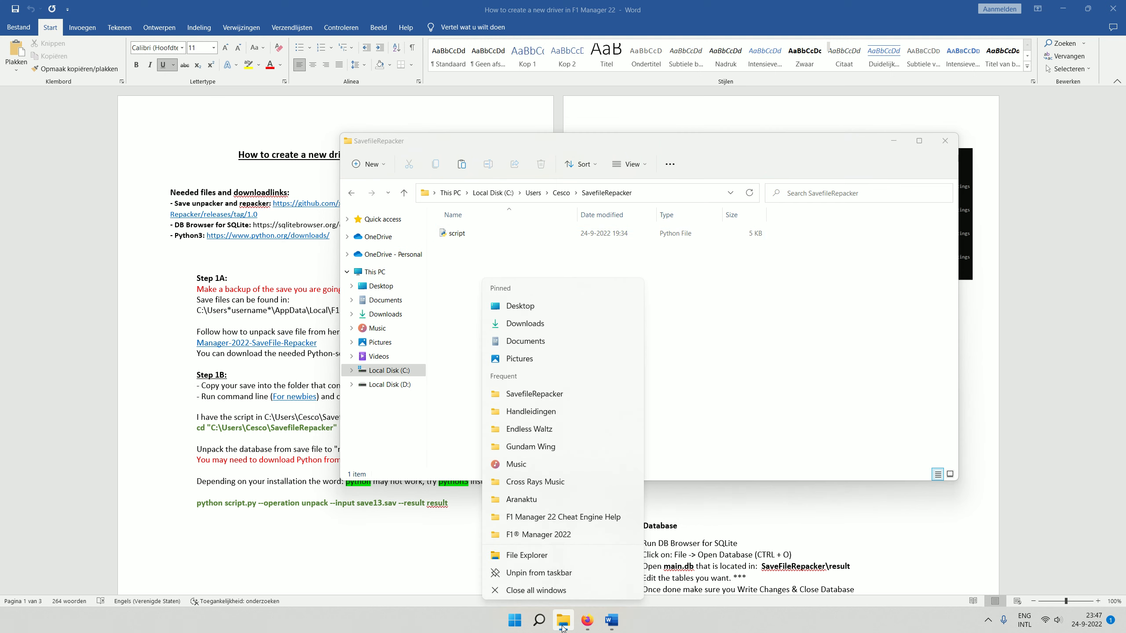
click(527, 555)
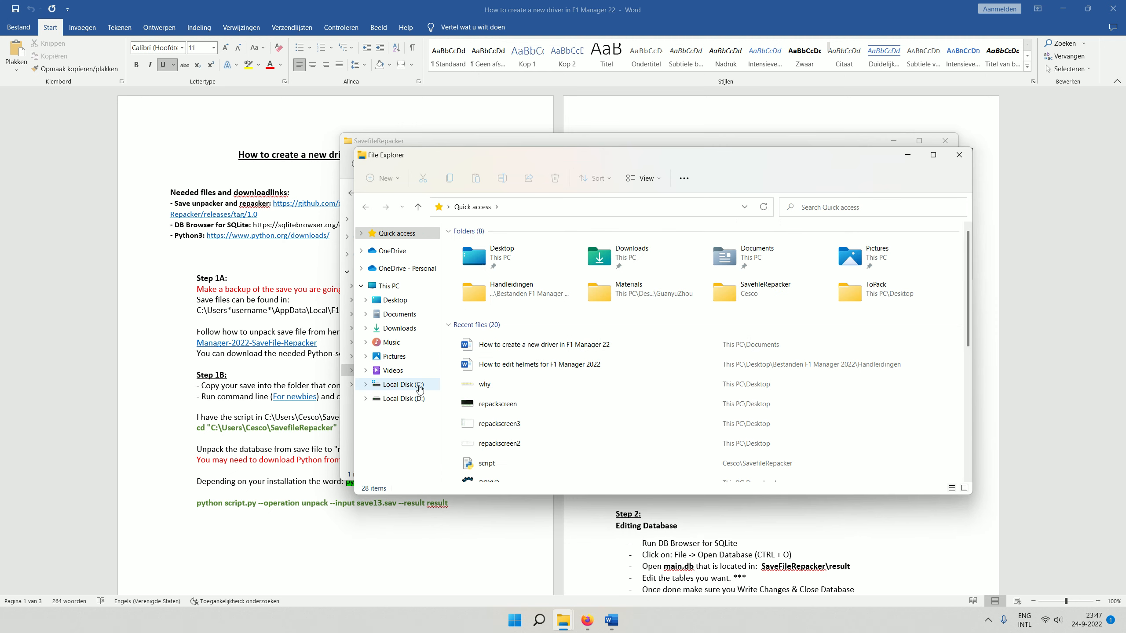
click(420, 386)
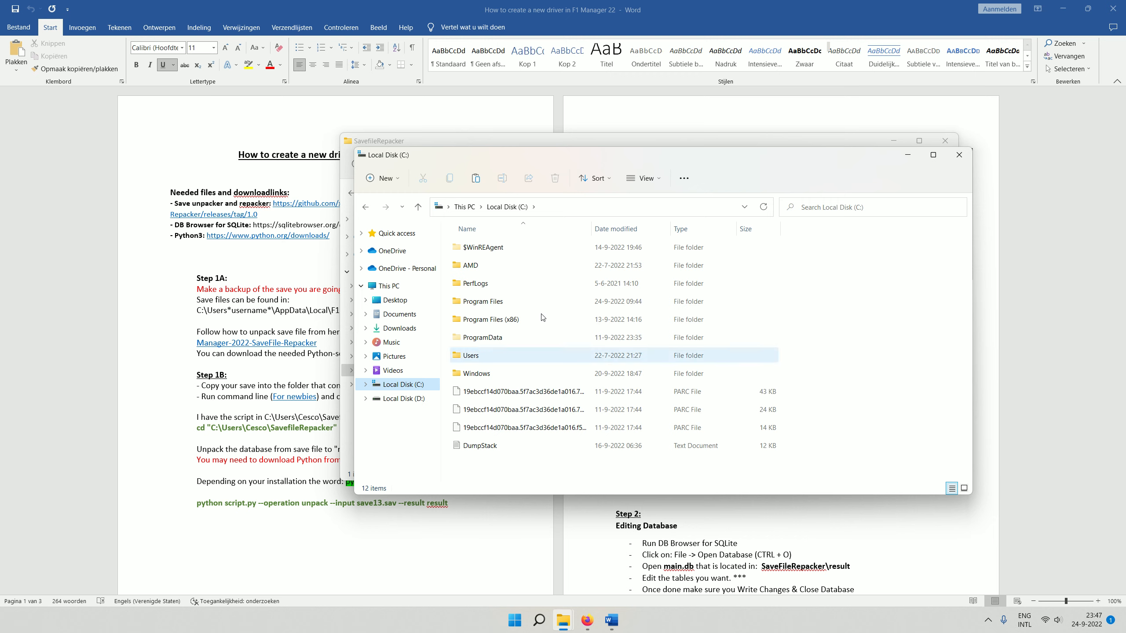
double_click(515, 357)
double_click(513, 254)
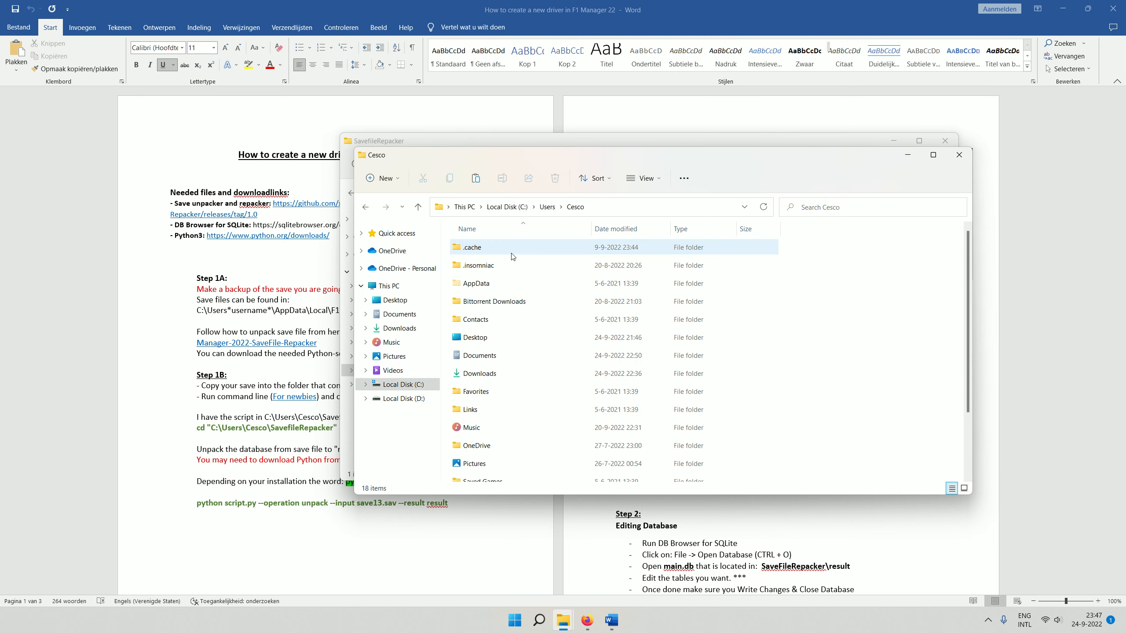
- Navigate from the profile folder to AppData\Local\F1Manager22\Saved\SaveGames
double_click(505, 285)
double_click(489, 250)
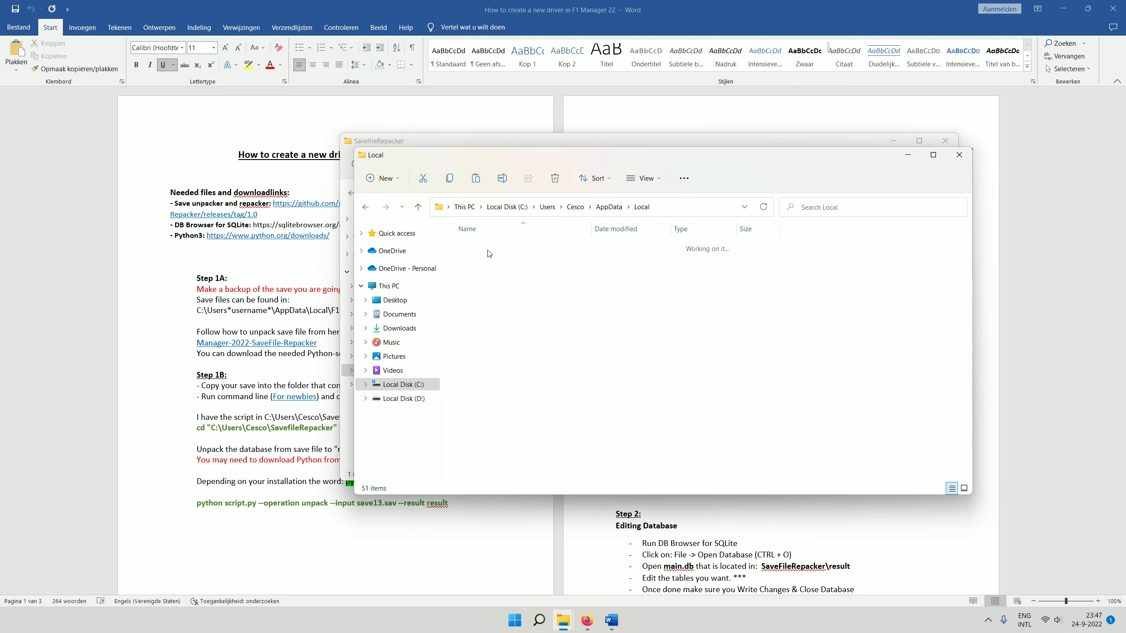
scroll(498, 435, down, 3)
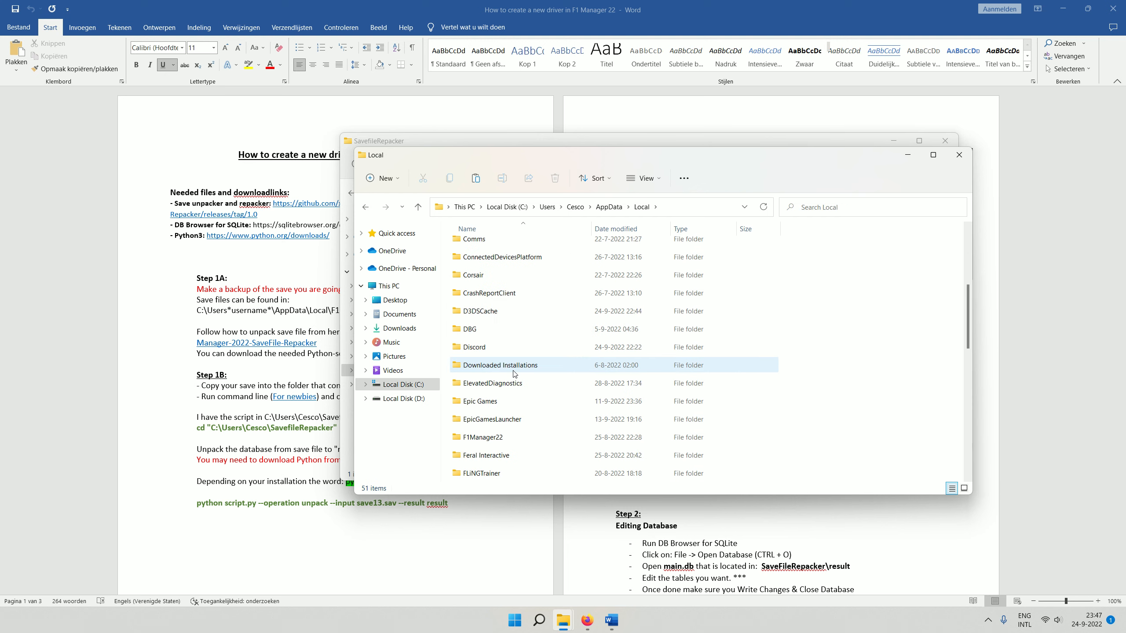
double_click(500, 439)
click(495, 249)
double_click(495, 249)
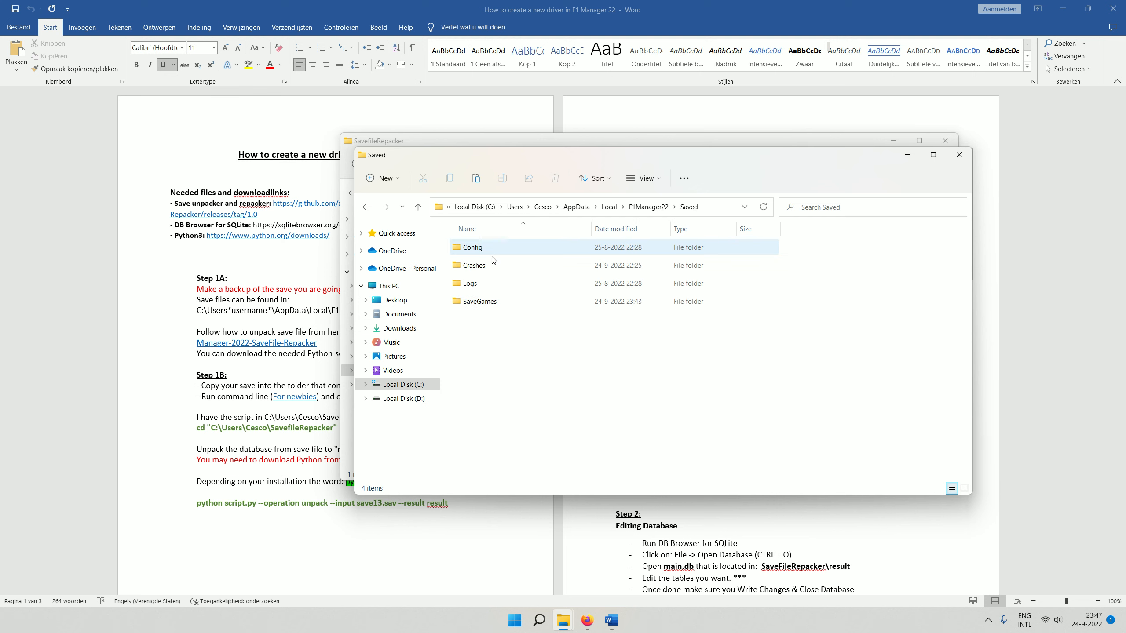
double_click(481, 301)
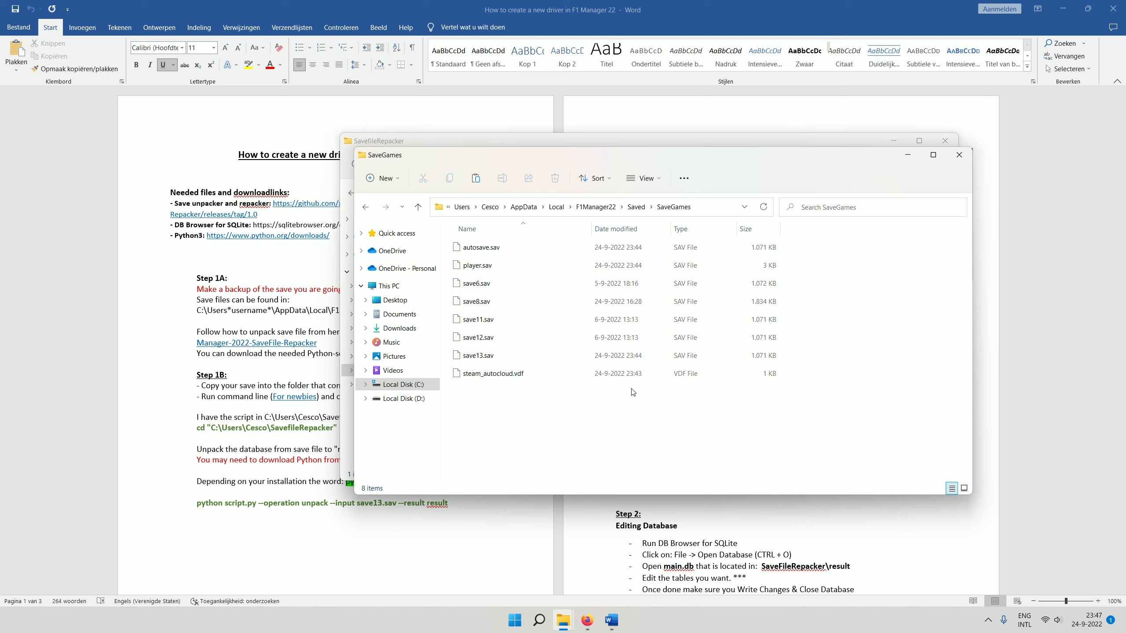
- Copy save13.sav from the SaveGames folder and close that File Explorer window
right_click(467, 357)
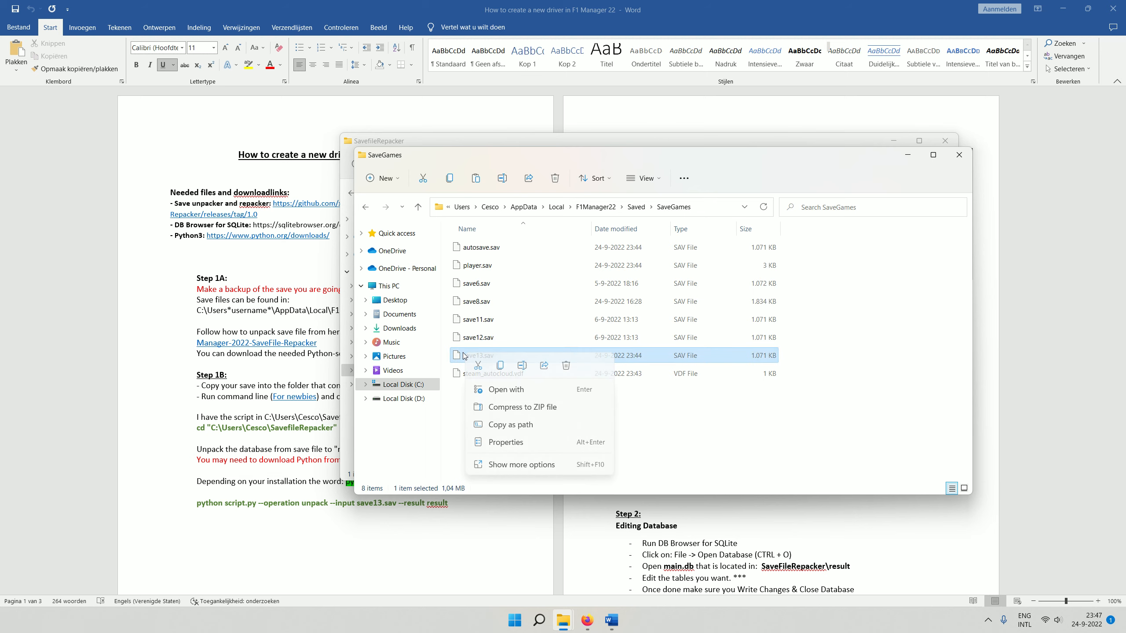
click(446, 446)
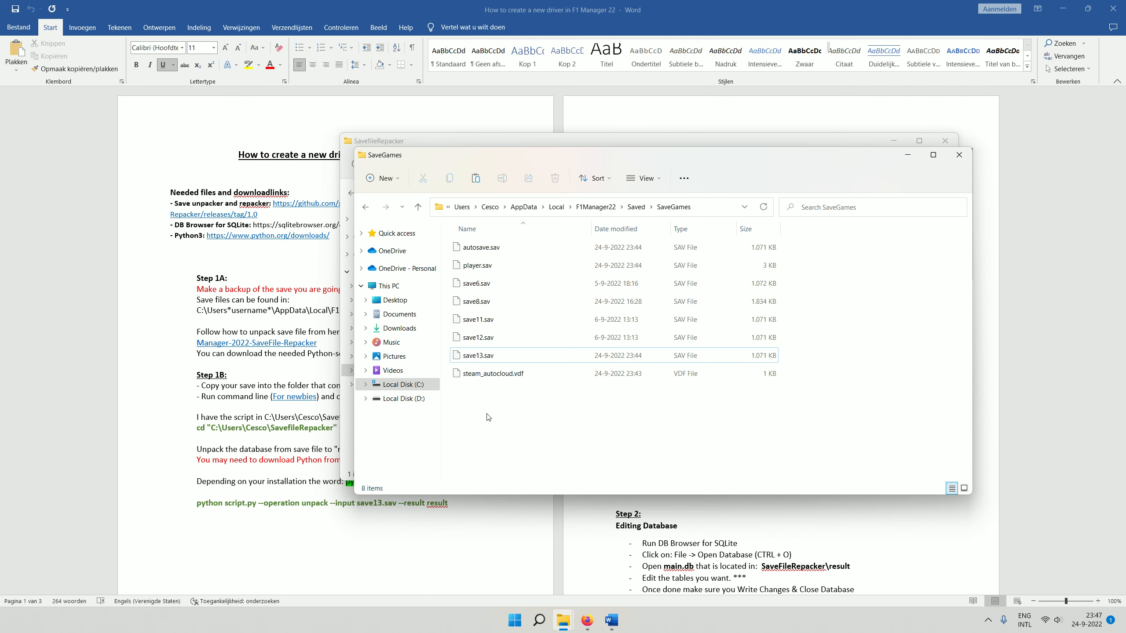
click(480, 356)
right_click(481, 358)
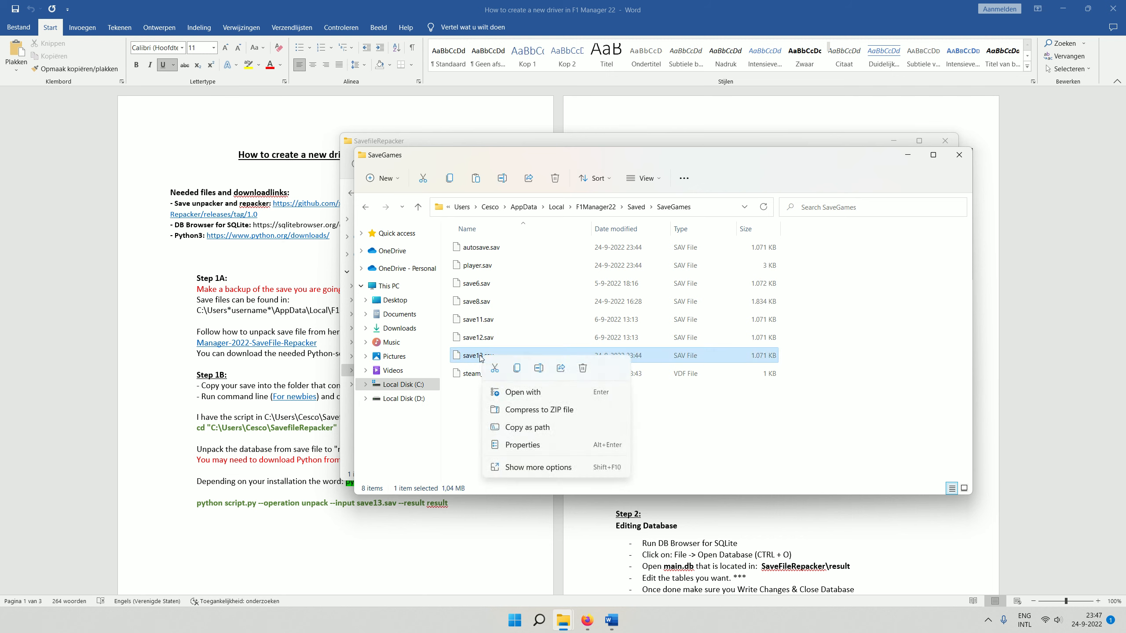
click(517, 369)
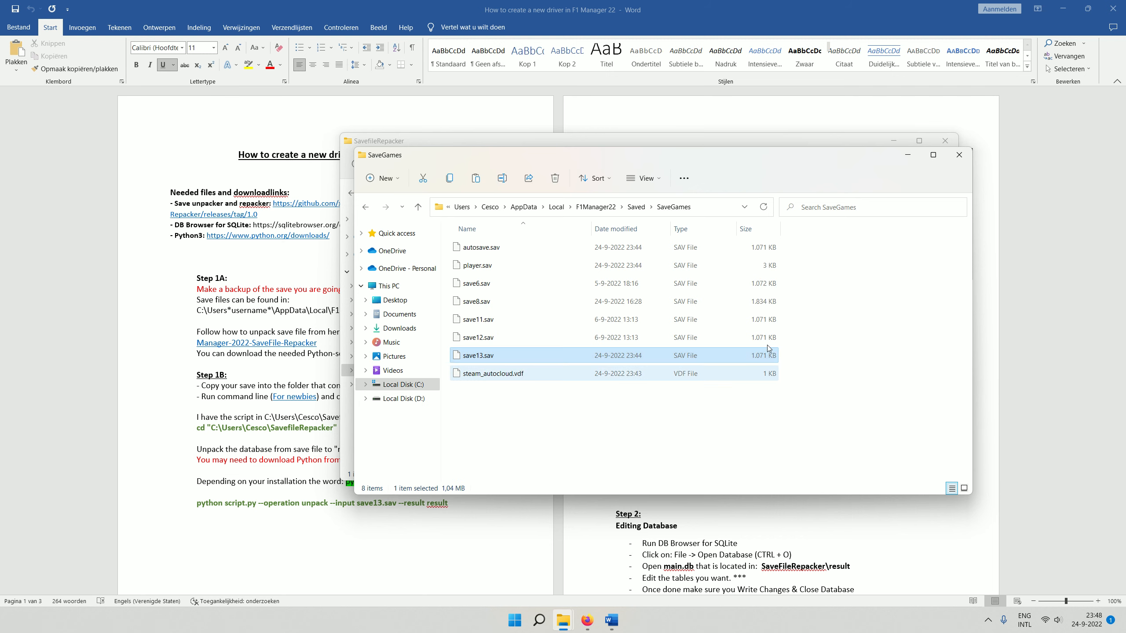
click(958, 155)
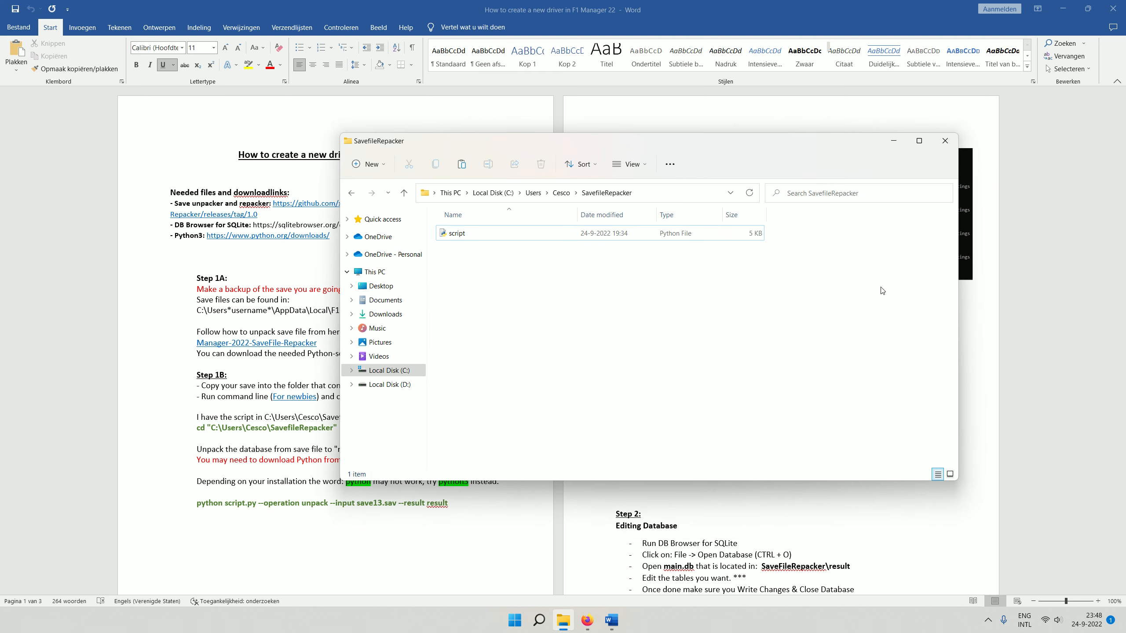
- Paste save13.sav into the SavefileRepacker folder next to the script and move the window aside
right_click(489, 283)
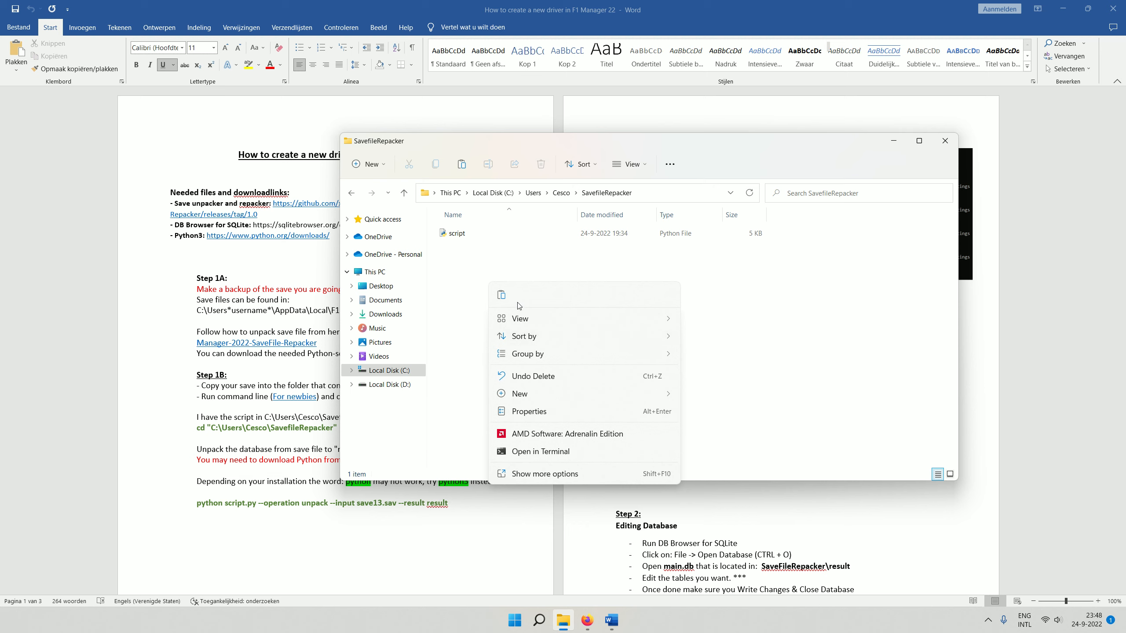
click(500, 297)
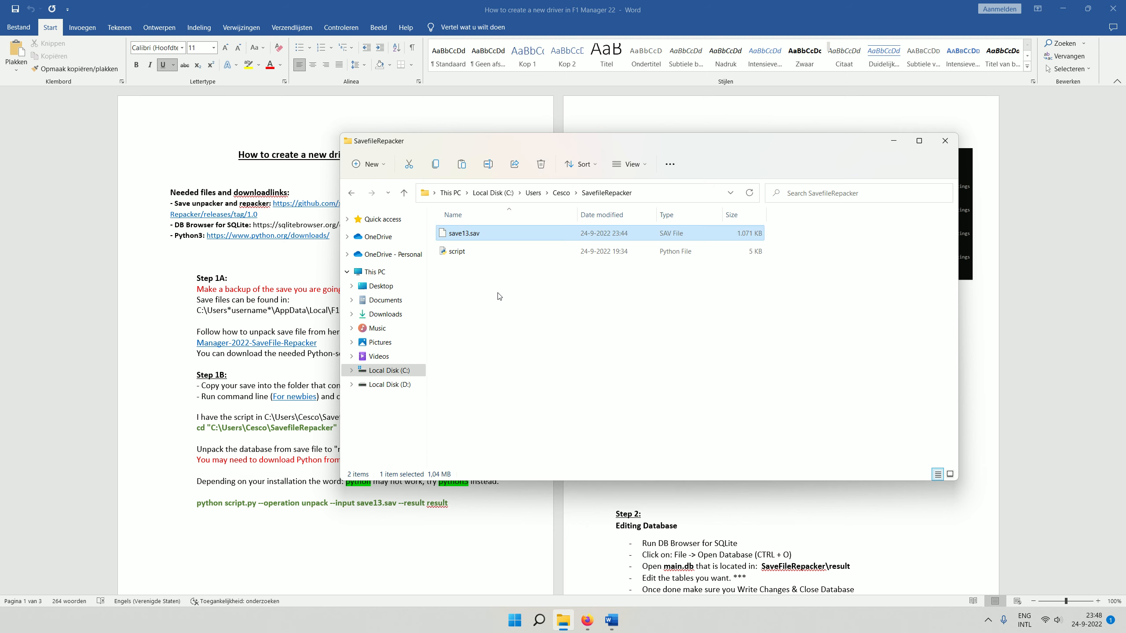
click(541, 322)
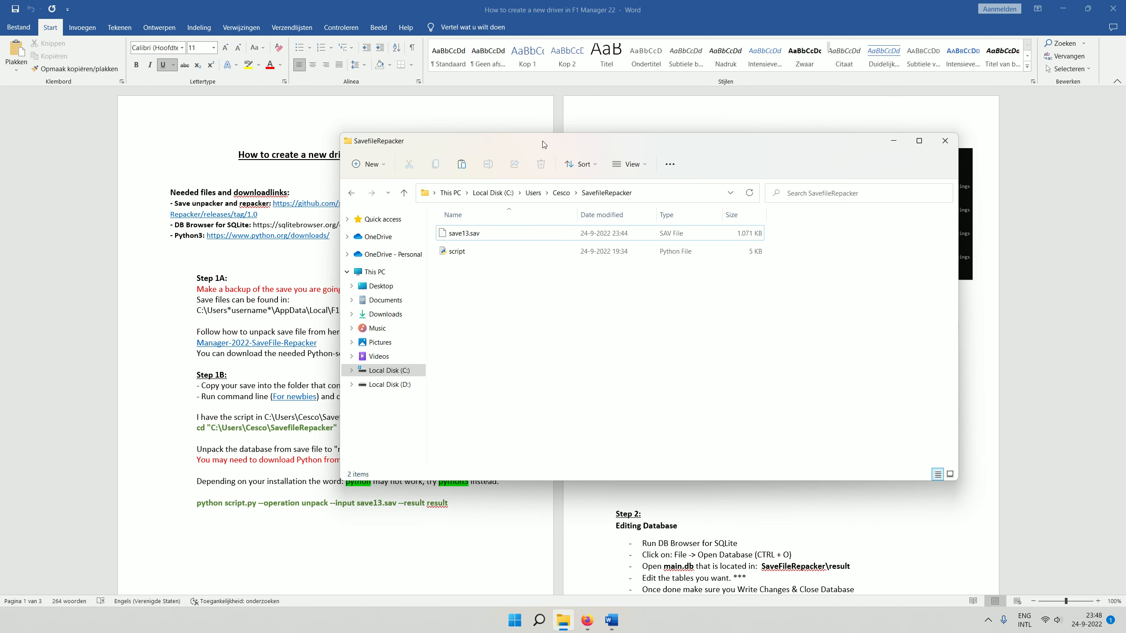
drag(536, 148, 577, 136)
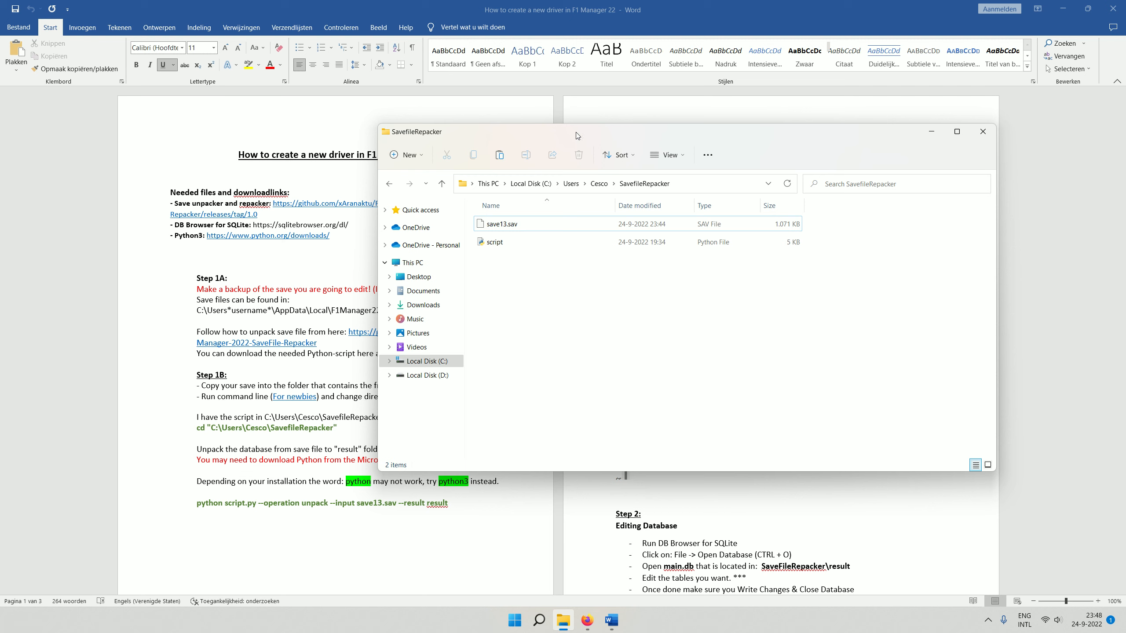
- Run Command Prompt as administrator and move its window clear of the guide text
click(539, 620)
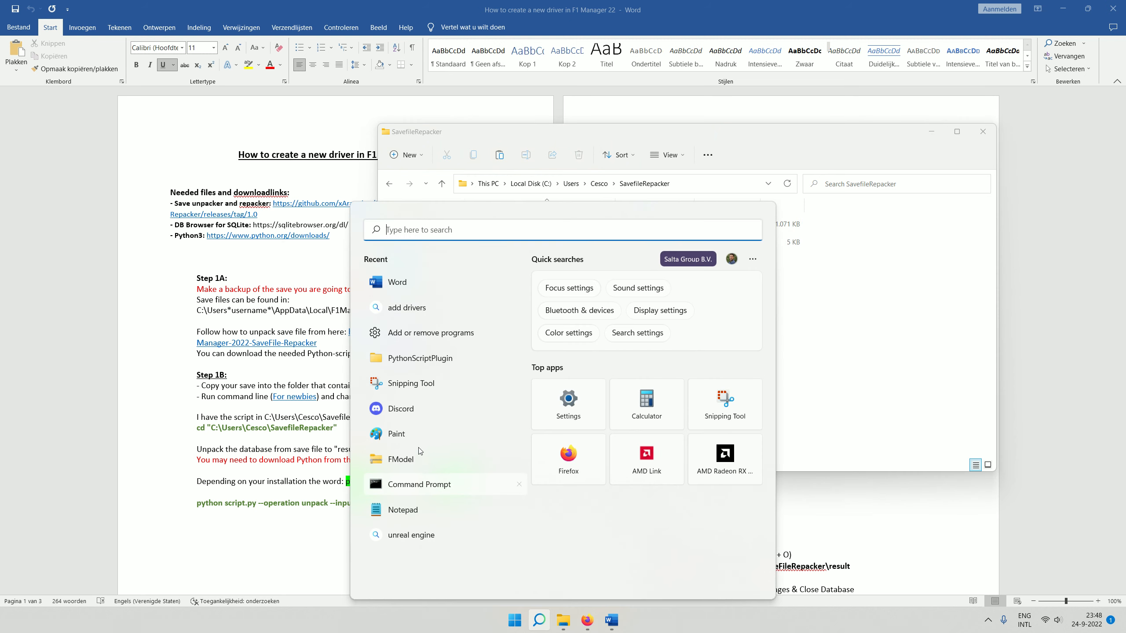
right_click(423, 487)
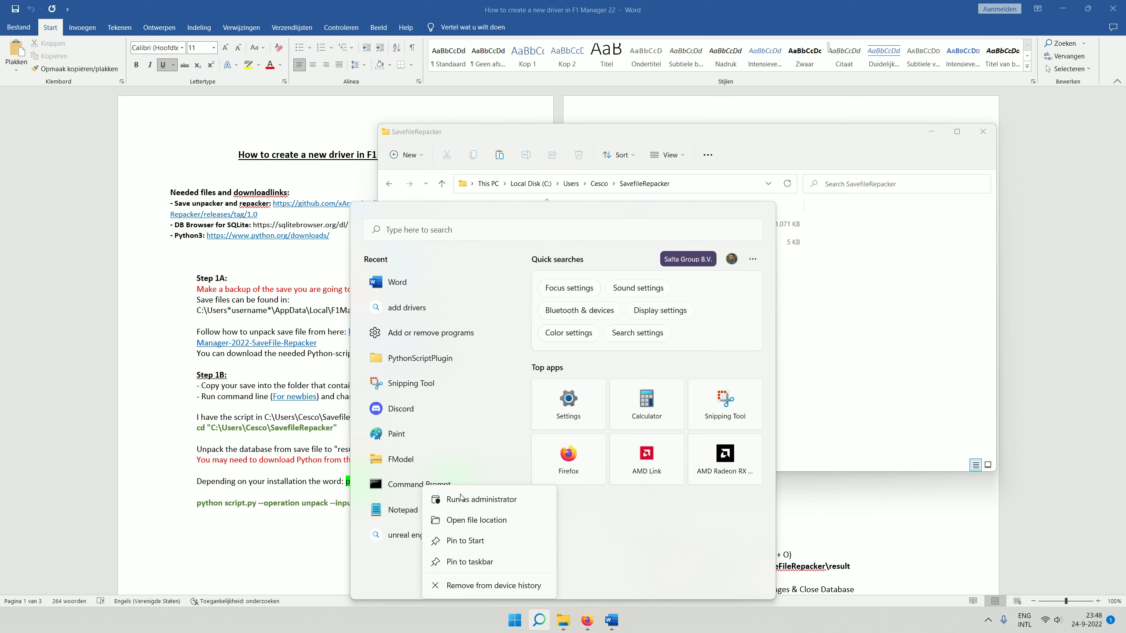
click(460, 496)
click(618, 394)
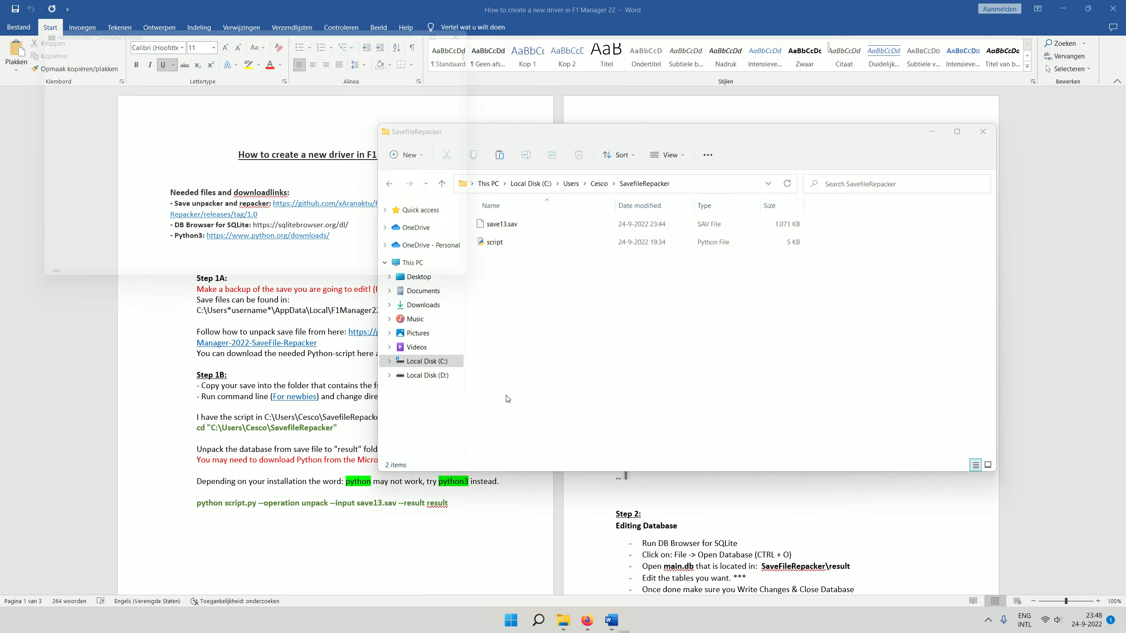
drag(247, 28, 734, 194)
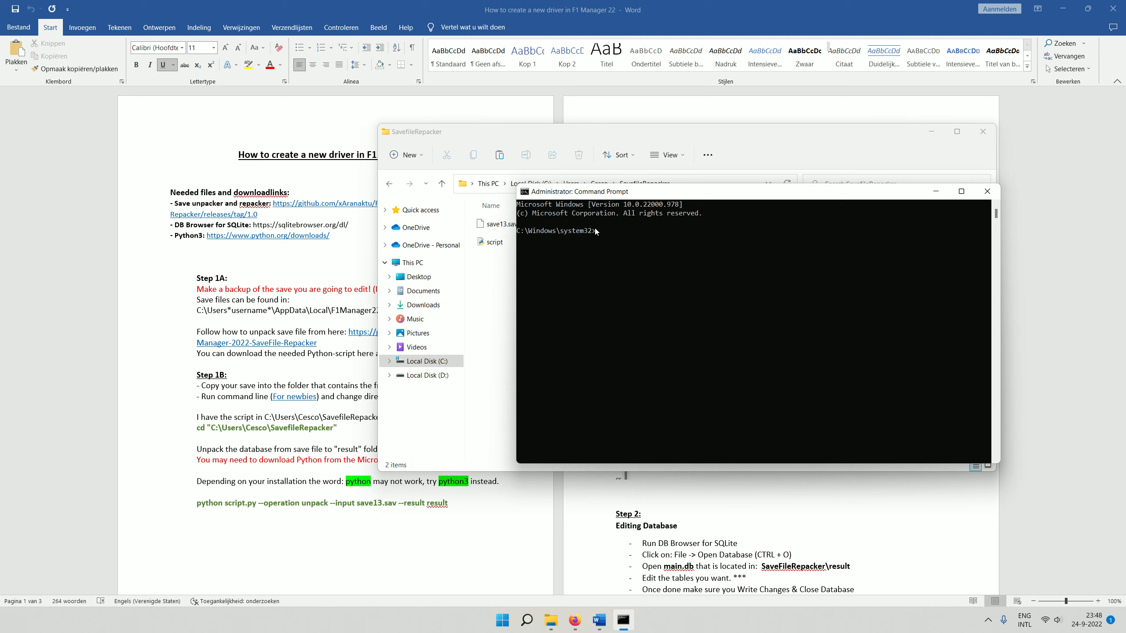
- Select save13.sav in the SavefileRepacker folder and switch to the Word guide containing the unpack commands
click(485, 331)
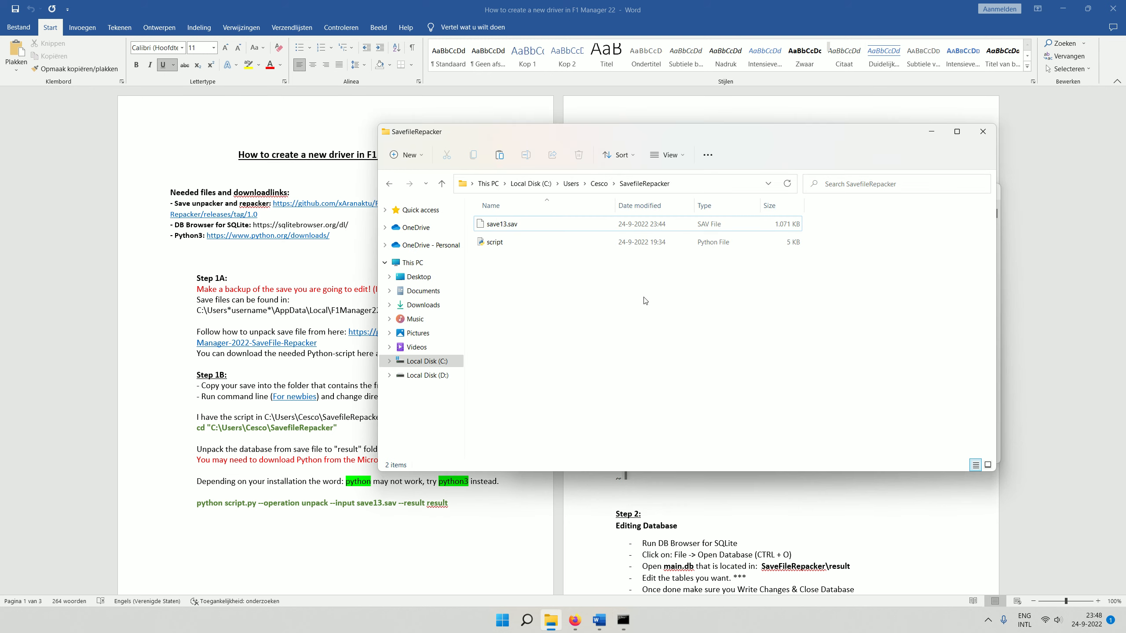
click(550, 225)
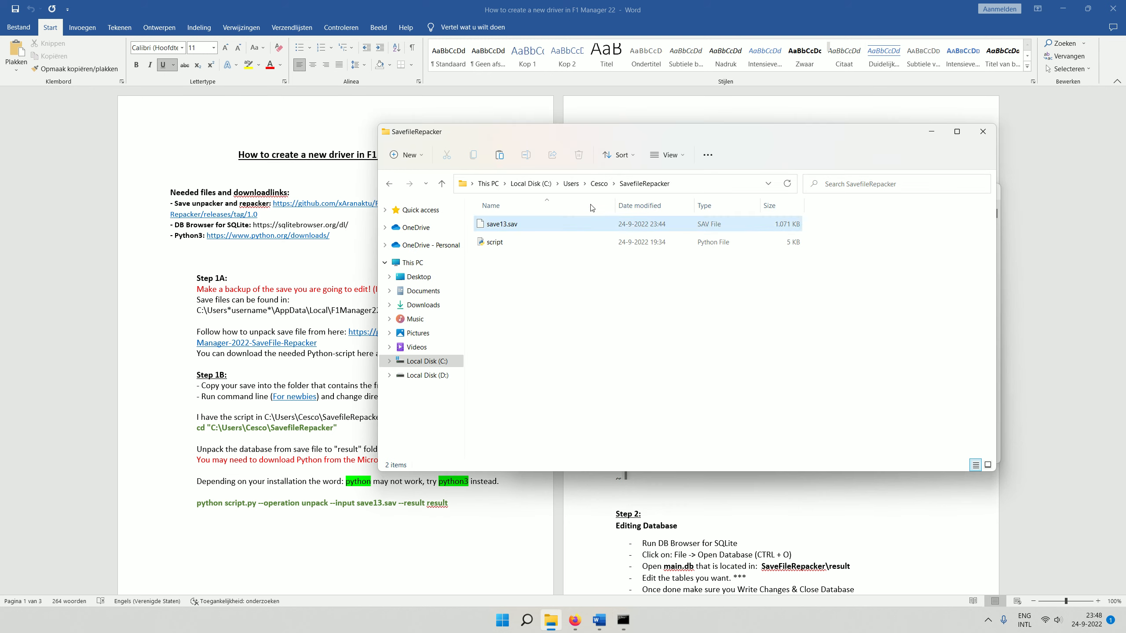
key(alt+Tab)
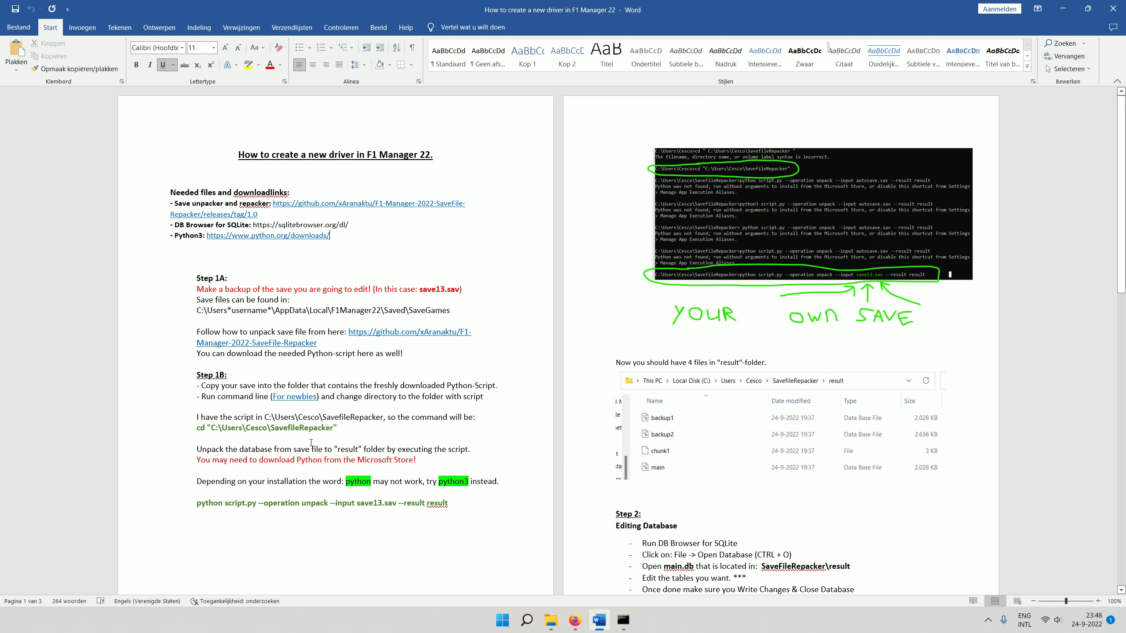
- Copy the guide's cd command for the SavefileRepacker folder and run it in Command Prompt
drag(339, 429, 198, 427)
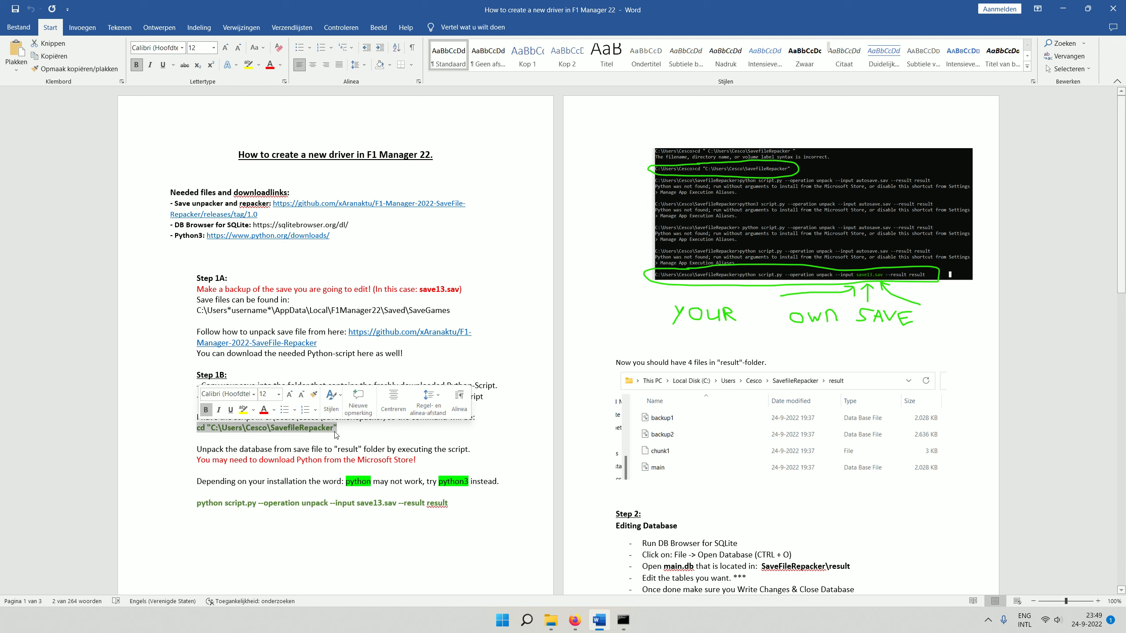
right_click(252, 431)
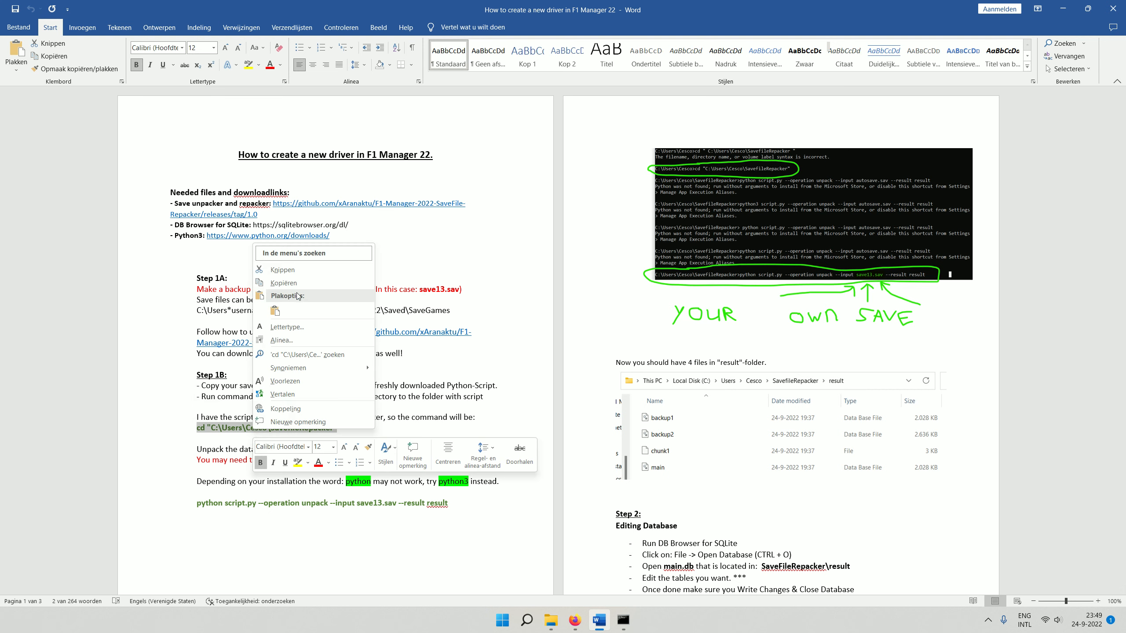
click(299, 283)
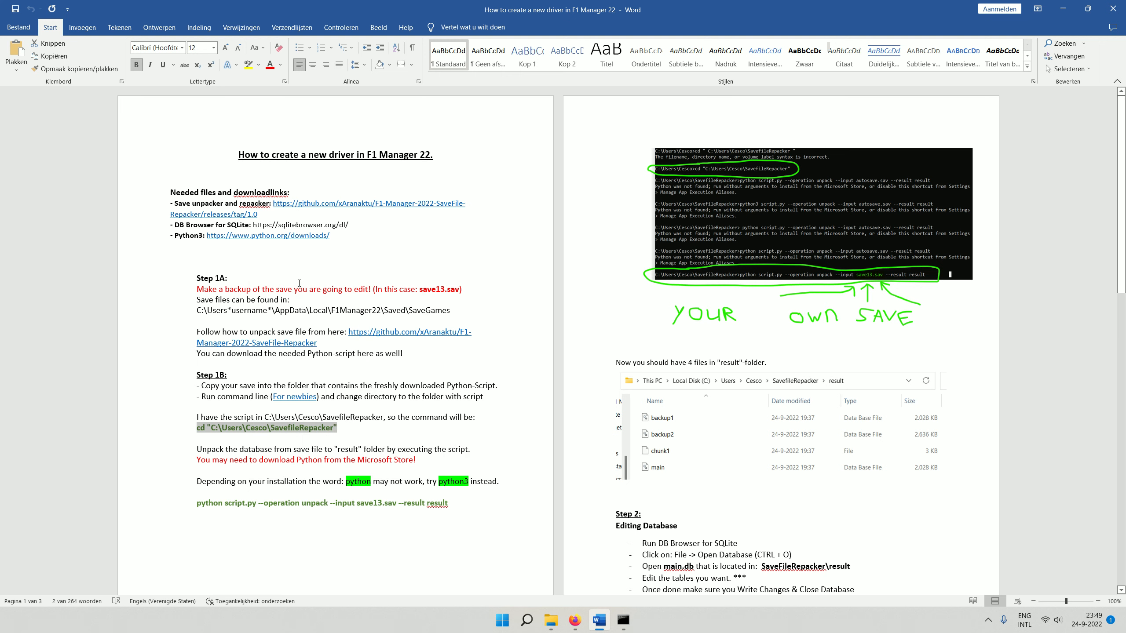
click(622, 620)
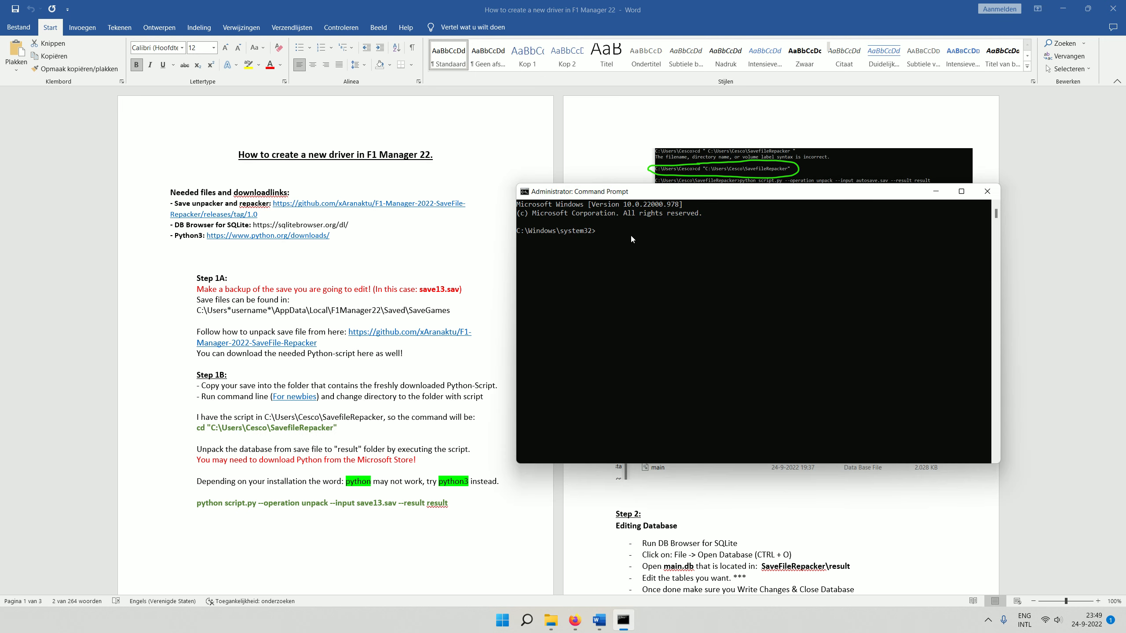
key(ctrl+v)
click(550, 620)
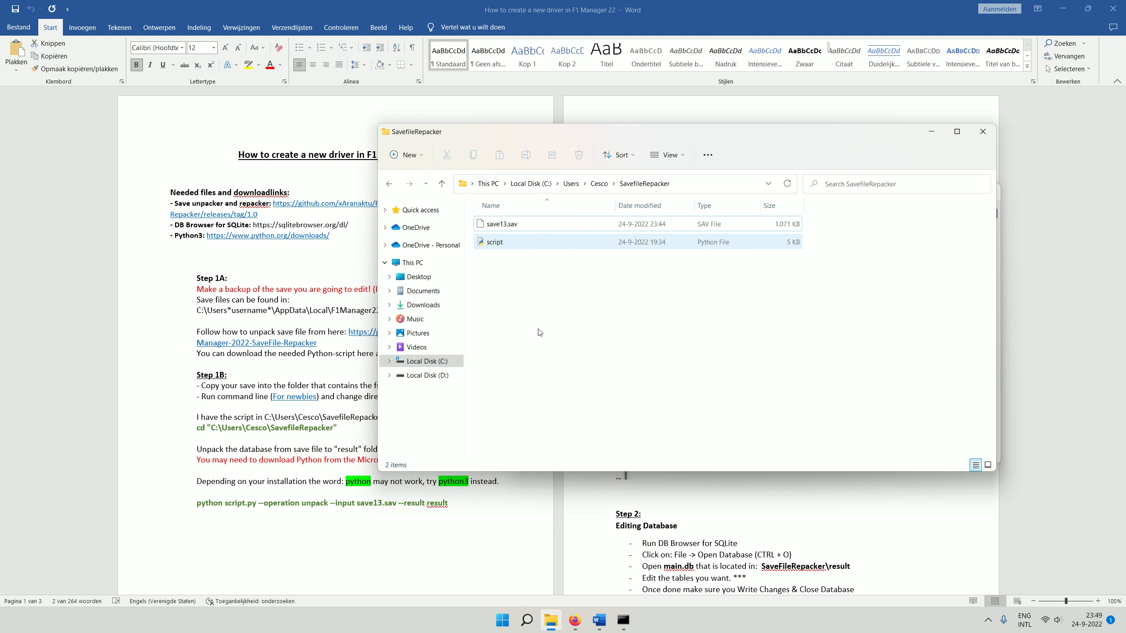
click(931, 131)
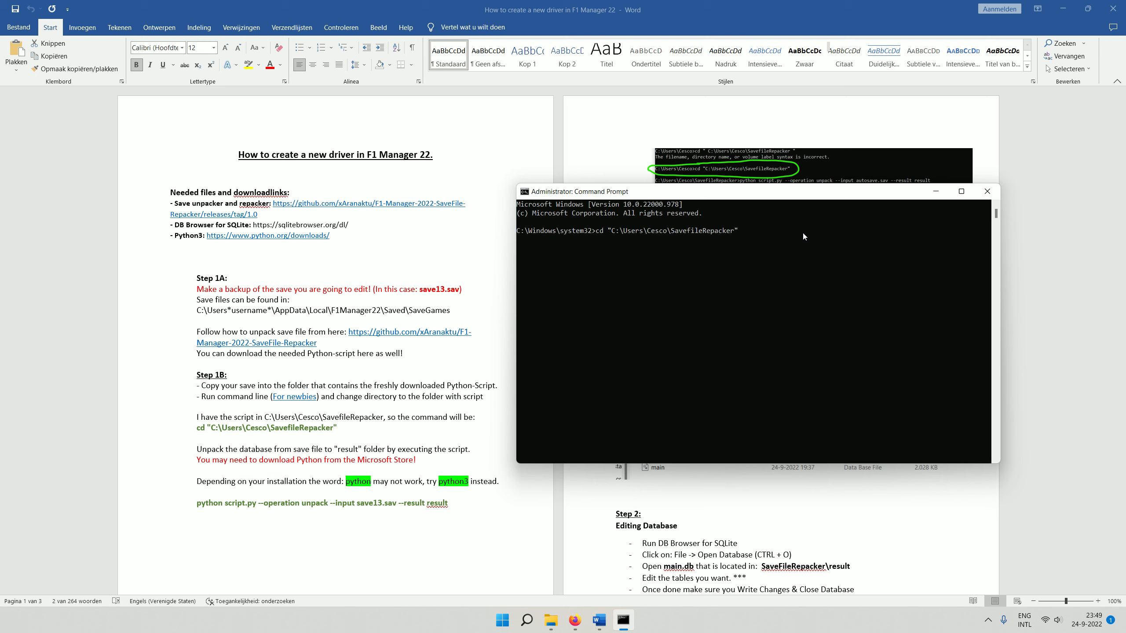
key(Return)
- Copy the unpack command from the Word guide and run "python script.py --operation unpack --input save13.sav --result result" in Command Prompt
click(447, 504)
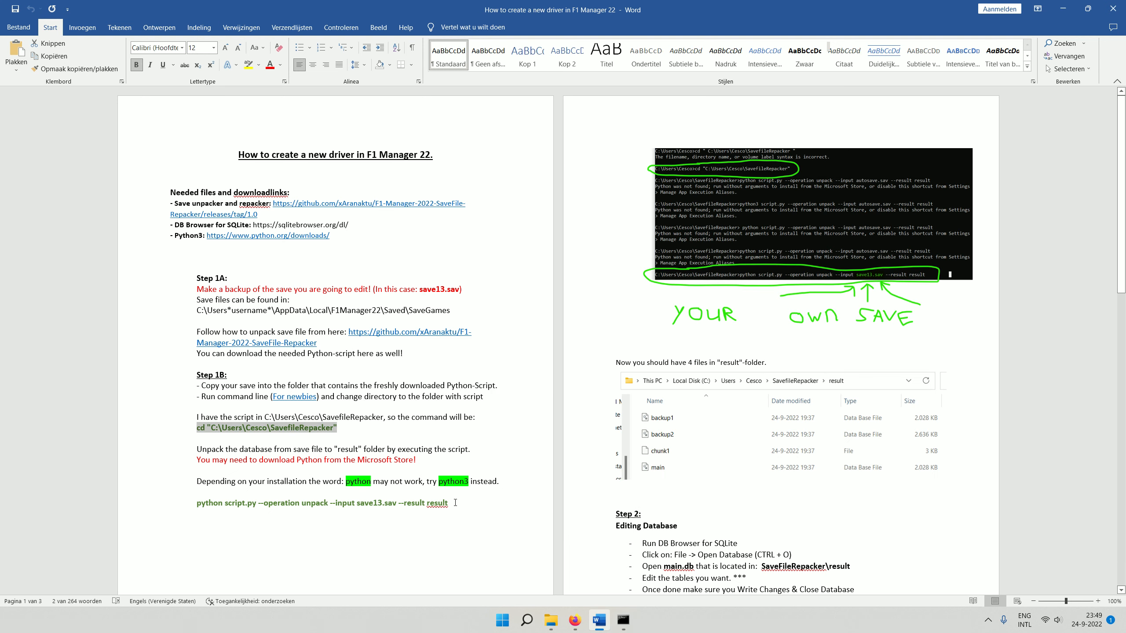
drag(455, 502, 207, 507)
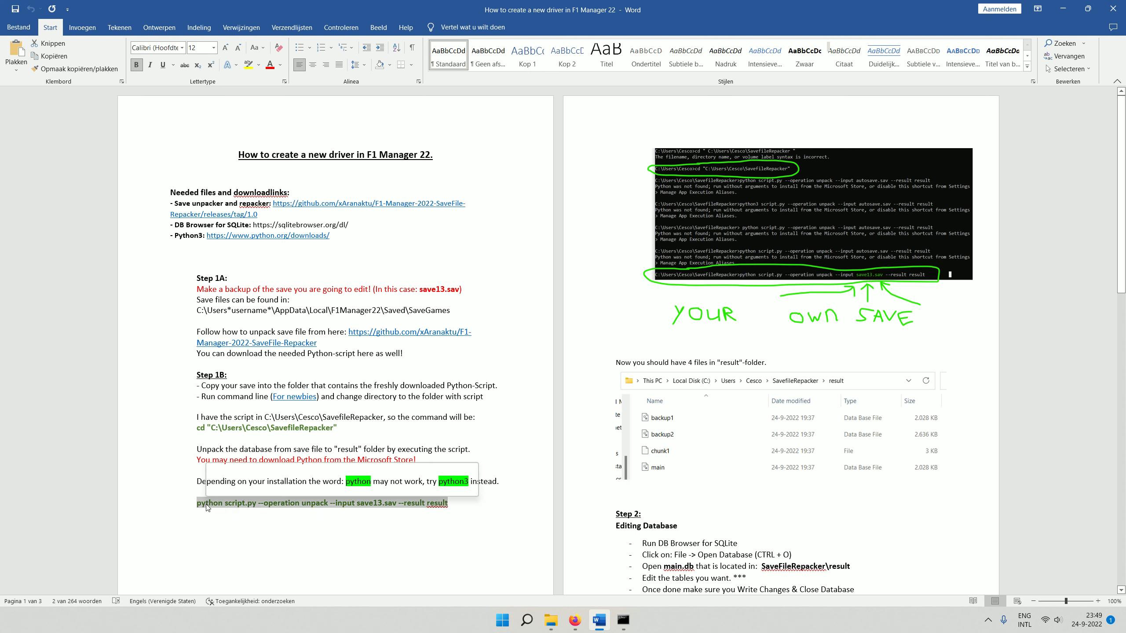
right_click(207, 507)
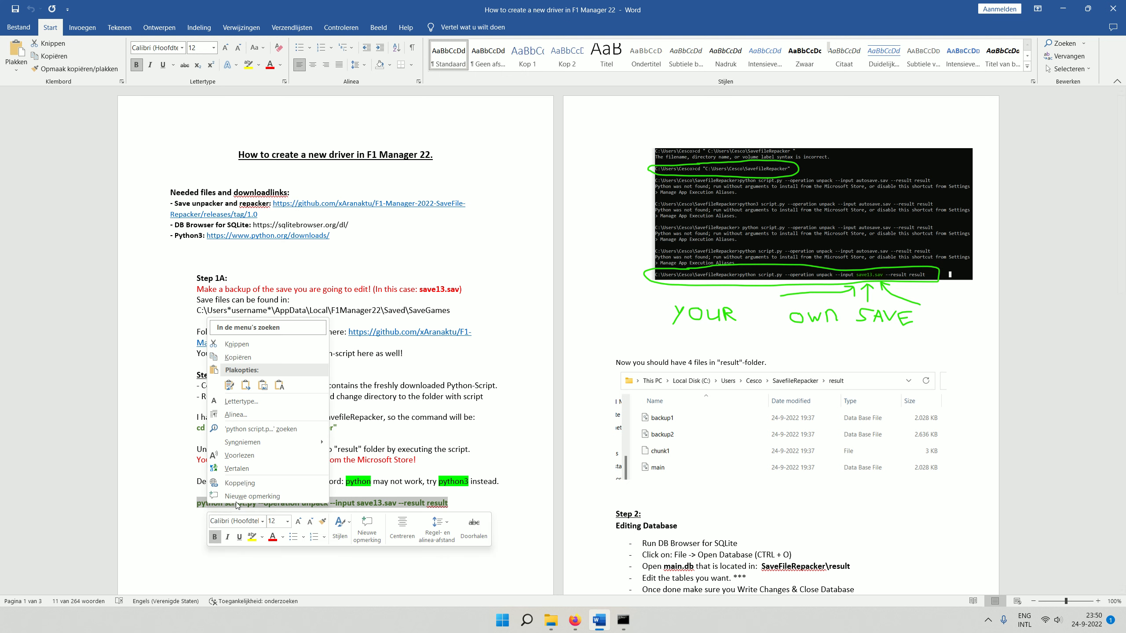
click(236, 358)
mouse_move(628, 622)
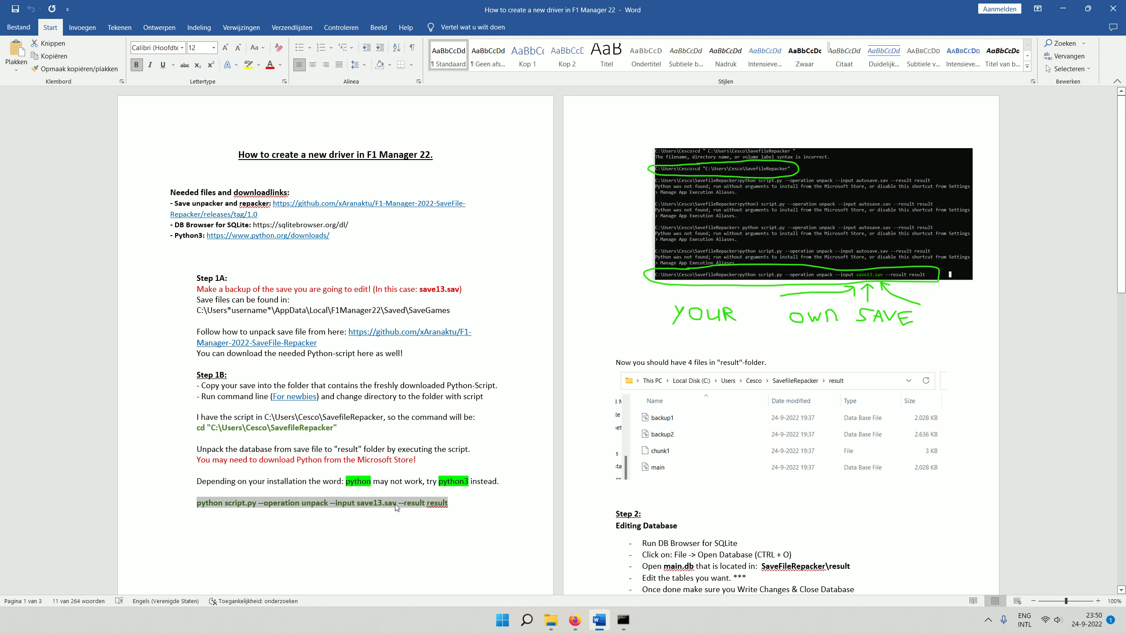
drag(396, 507, 363, 501)
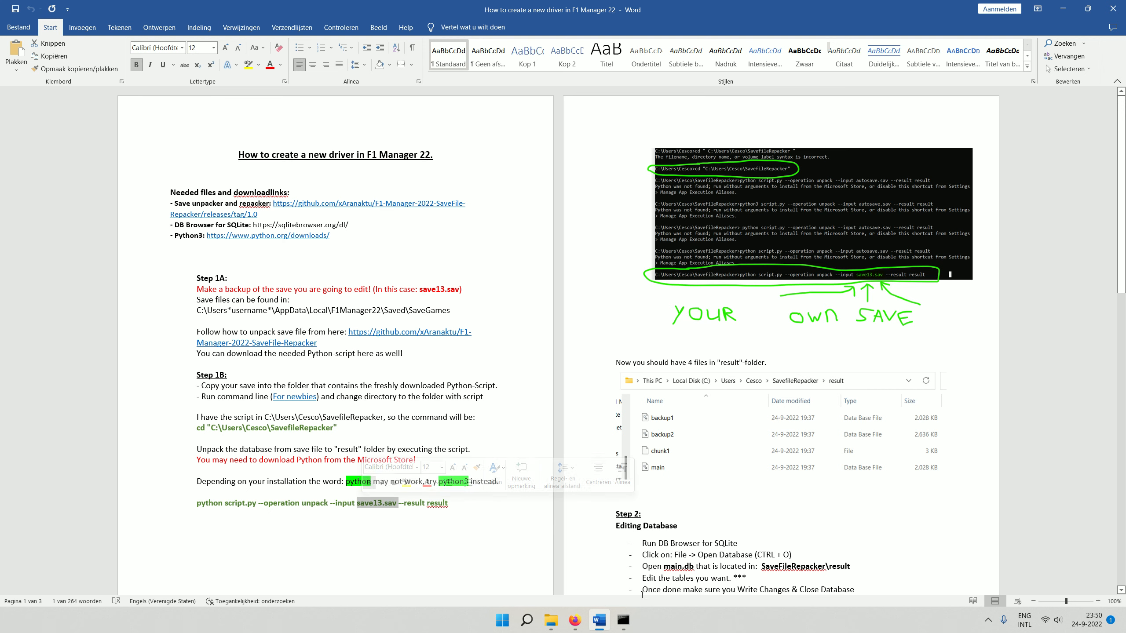
click(623, 620)
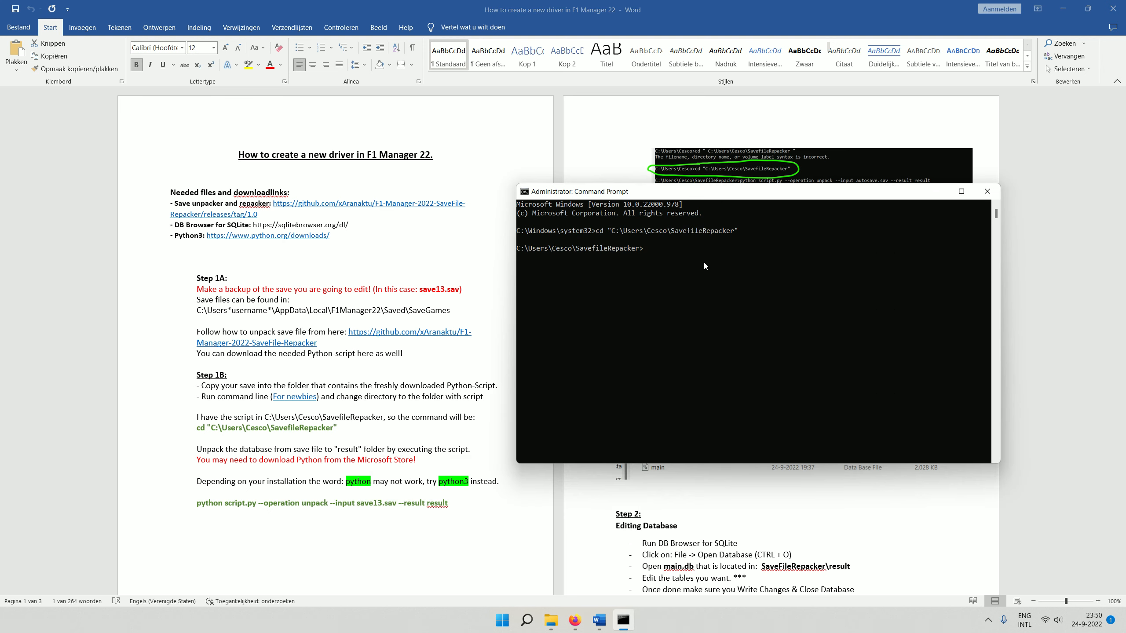
key(ctrl+v)
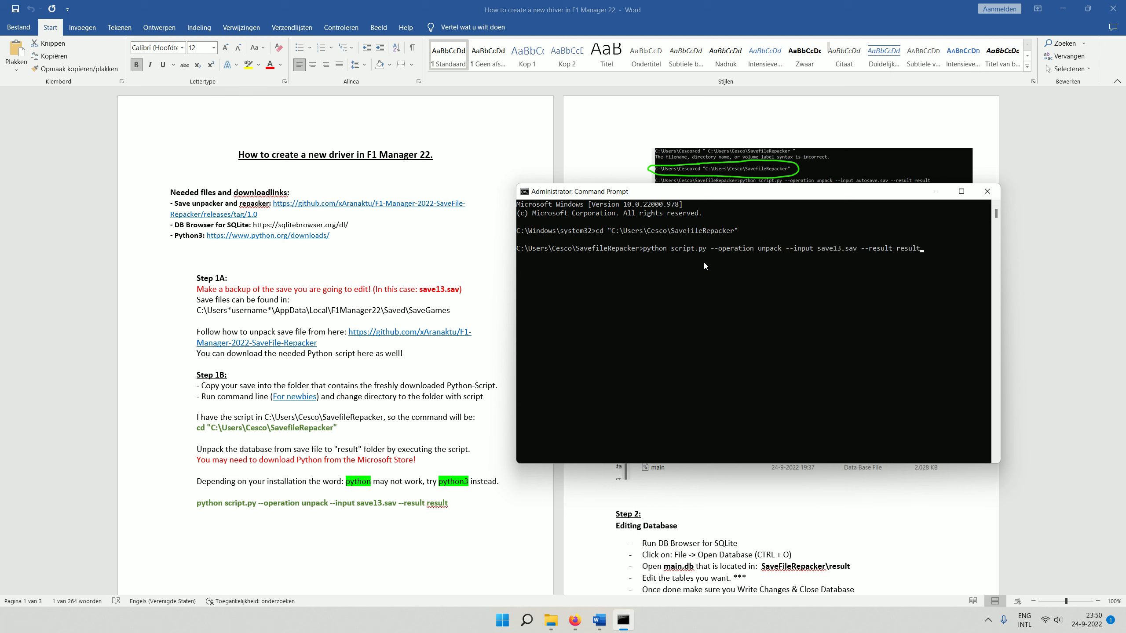
key(Return)
- Switch to File Explorer and open the result folder inside SavefileRepacker to check the unpacked files
click(551, 620)
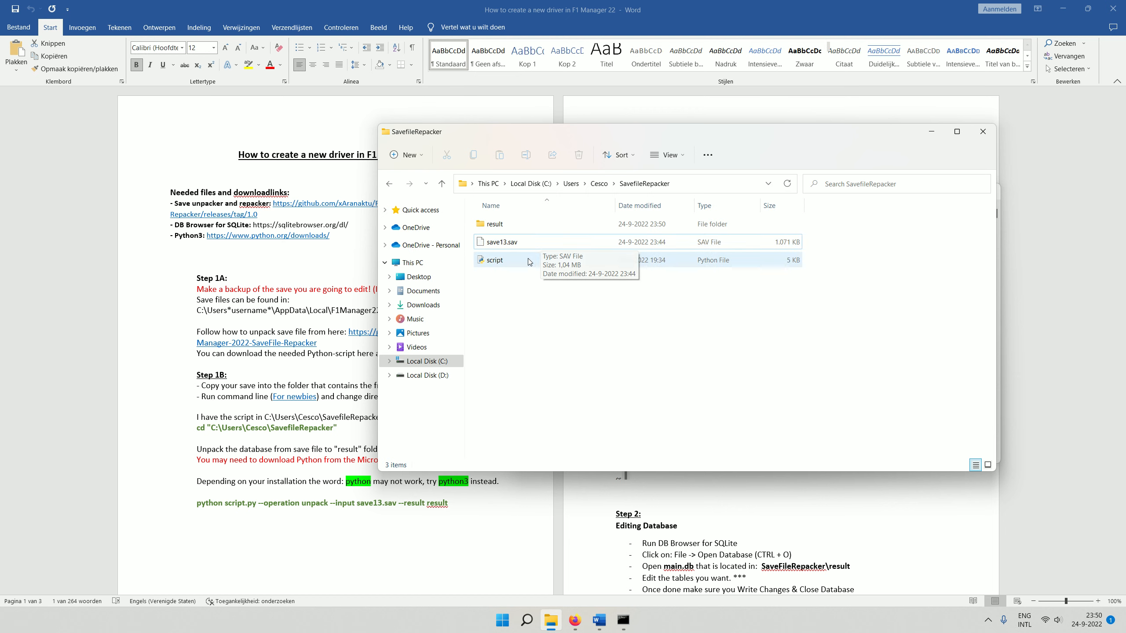
mouse_move(536, 228)
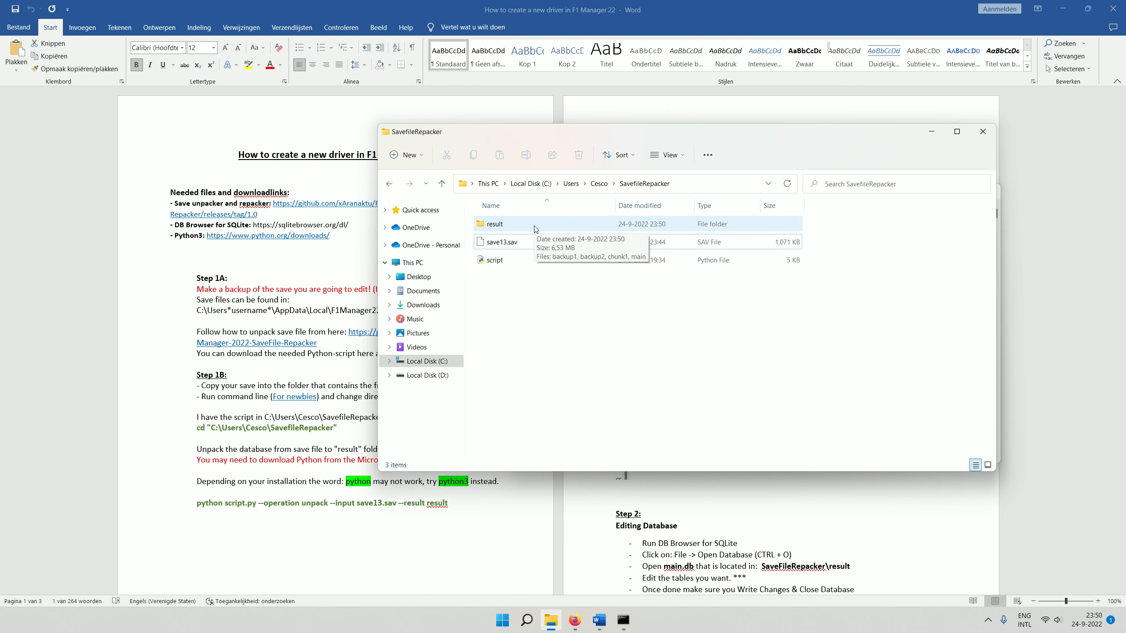
double_click(535, 229)
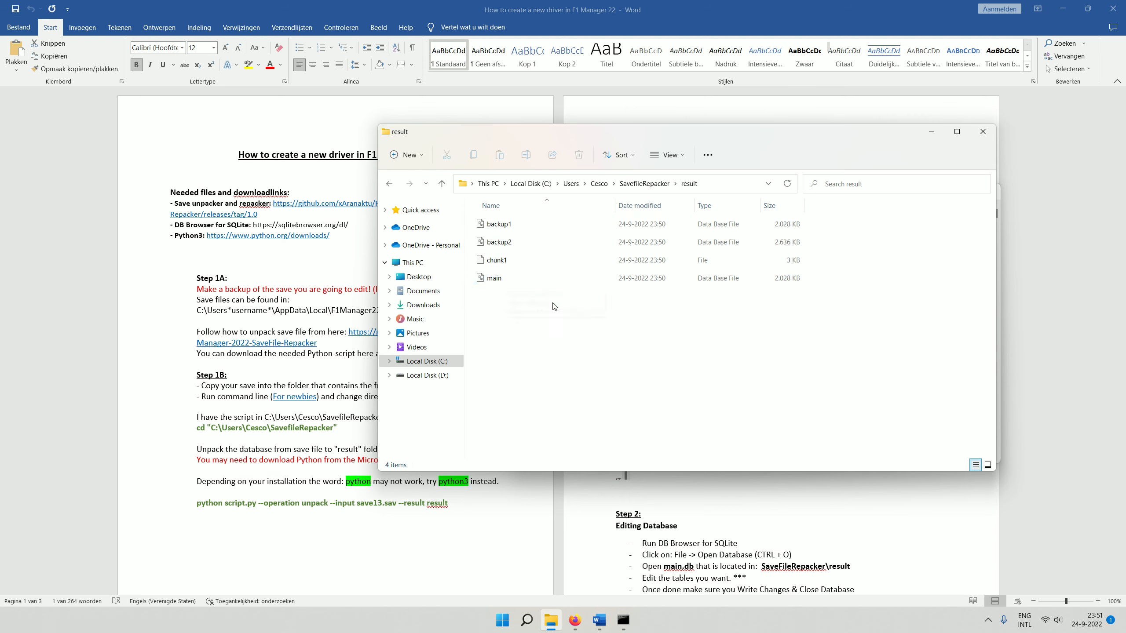
- Minimize the Word and browser windows, and run DB Browser (SQLite) as administrator from the desktop
click(1066, 7)
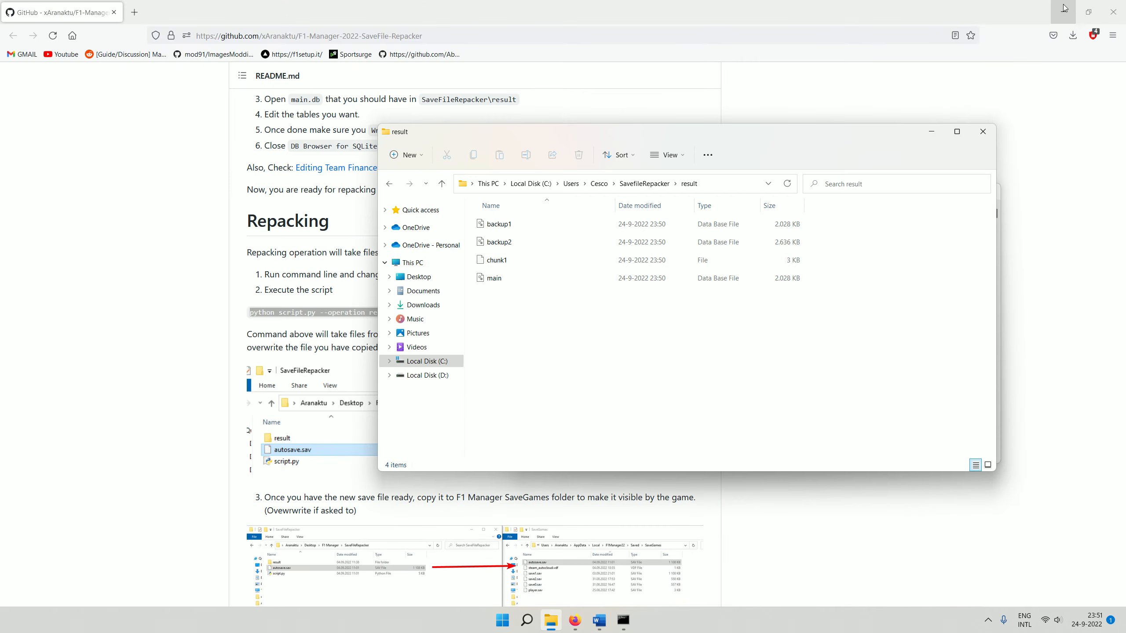
click(1063, 8)
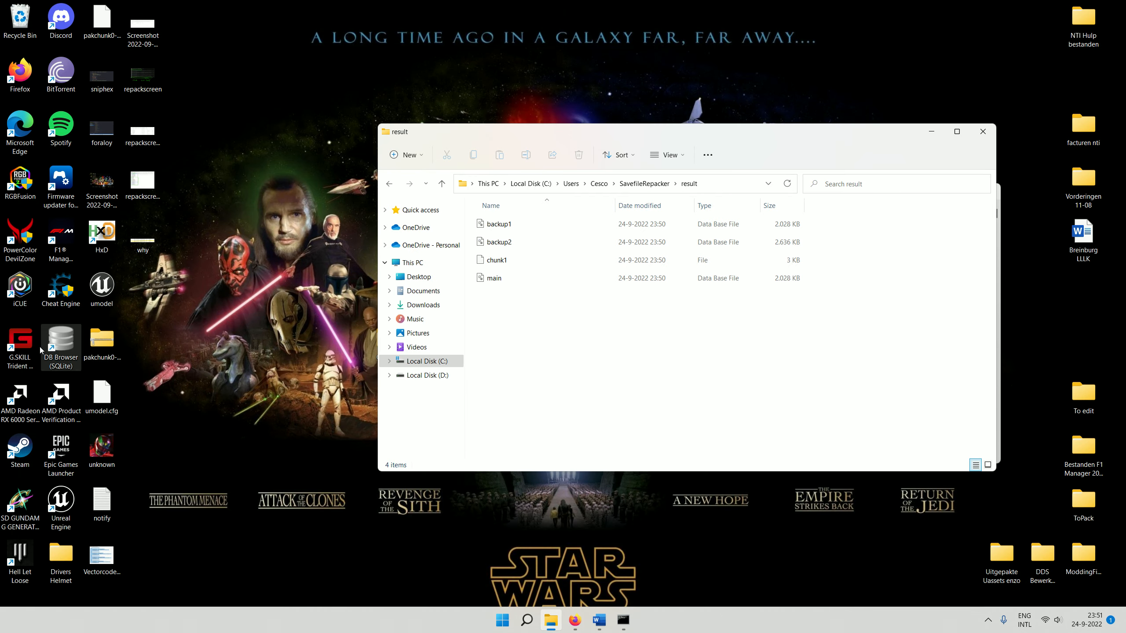
right_click(64, 345)
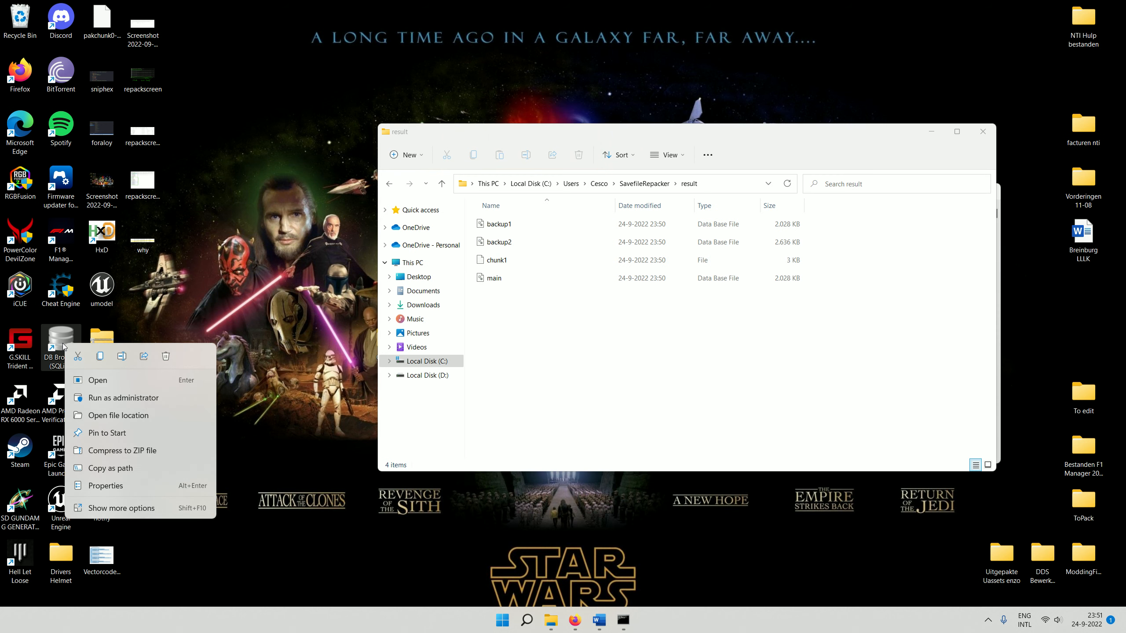
click(102, 398)
click(498, 403)
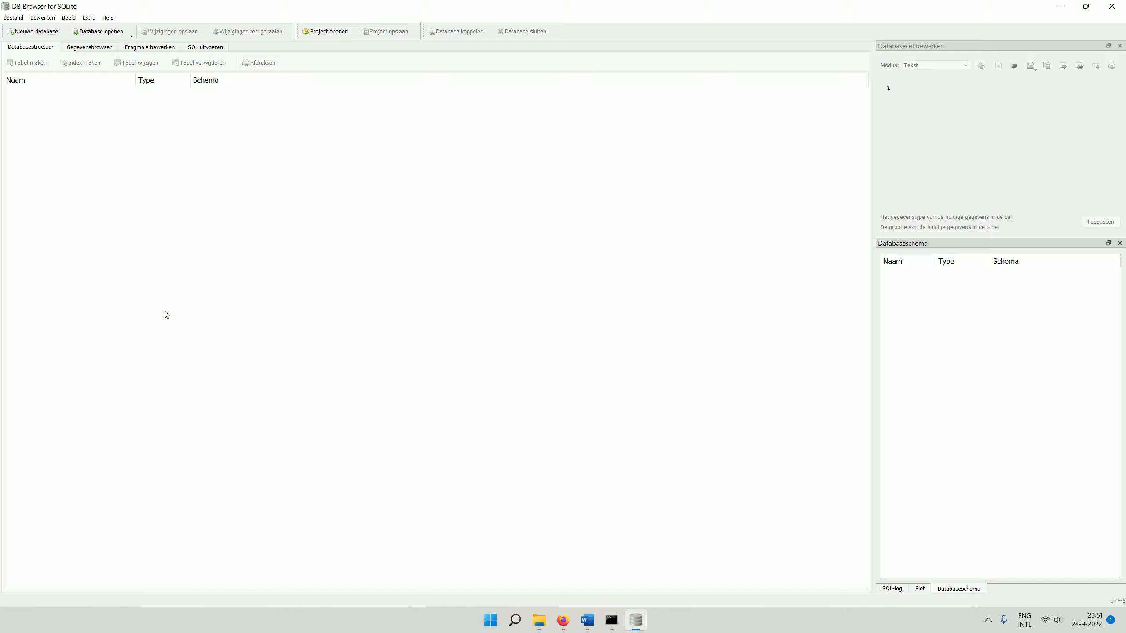
- Open the main database file from the result folder in SavefileRepacker under the user's folder on drive C
click(105, 35)
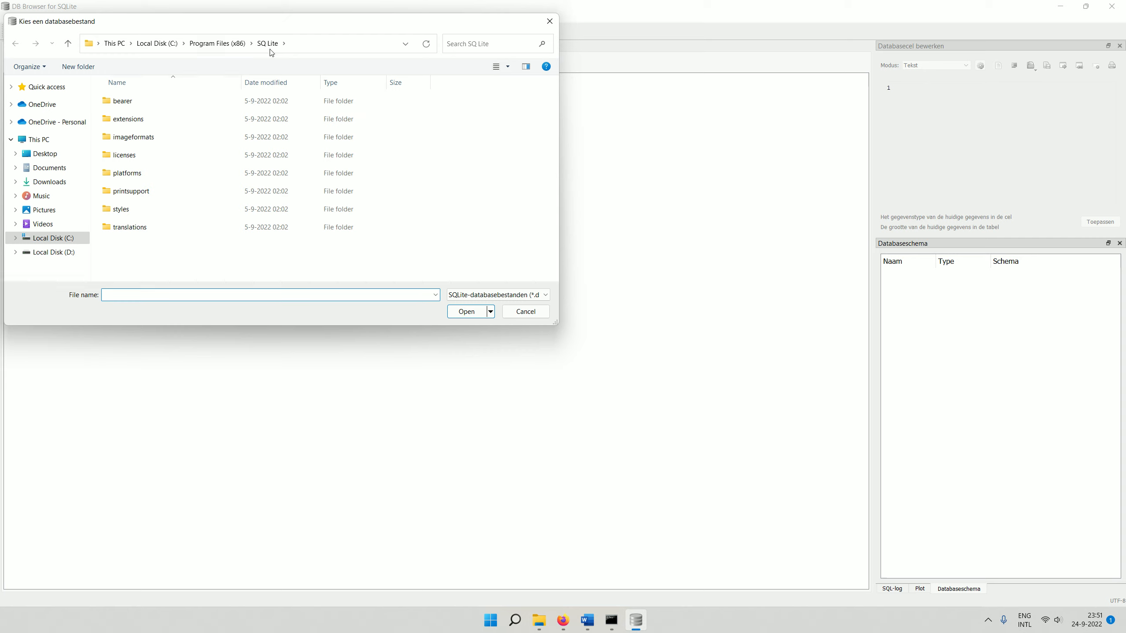
click(58, 242)
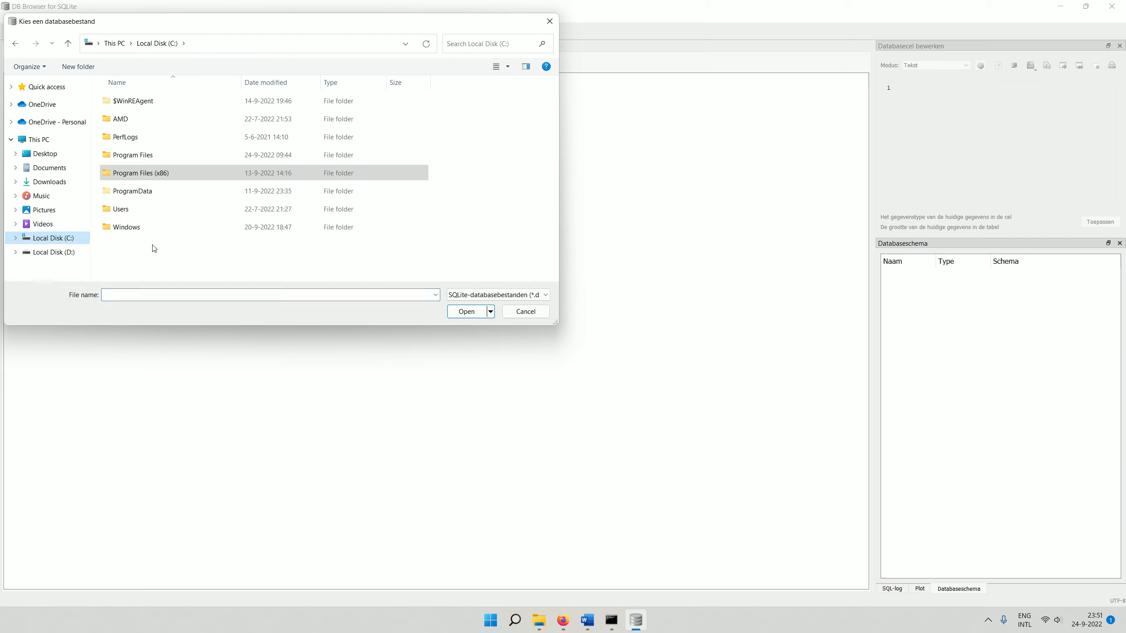
double_click(137, 212)
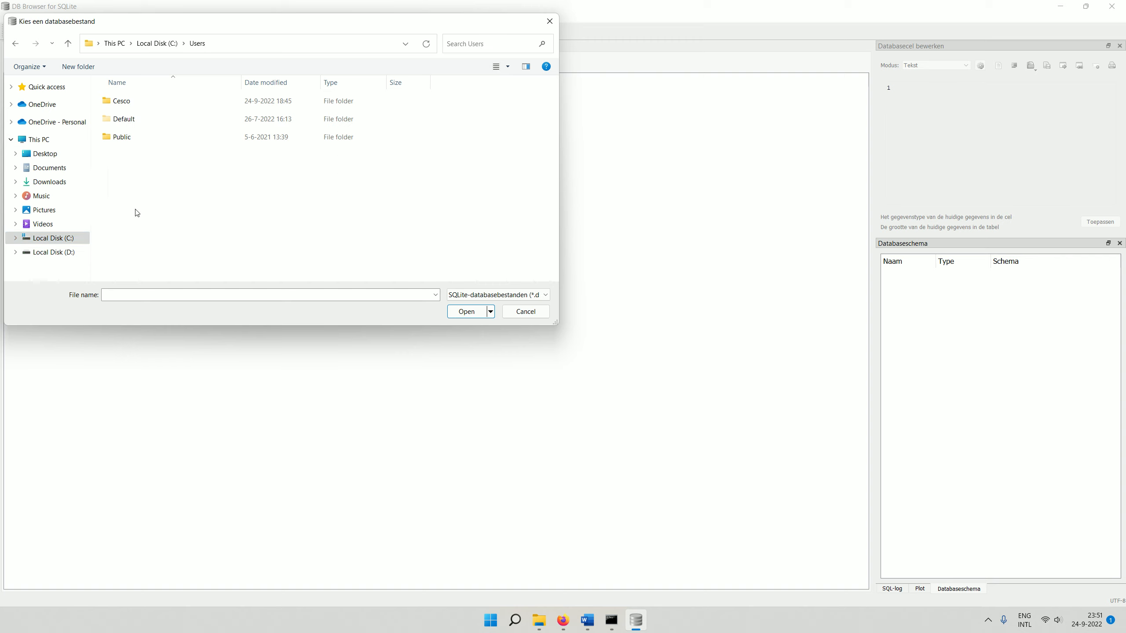
double_click(114, 103)
scroll(200, 221, down, 2)
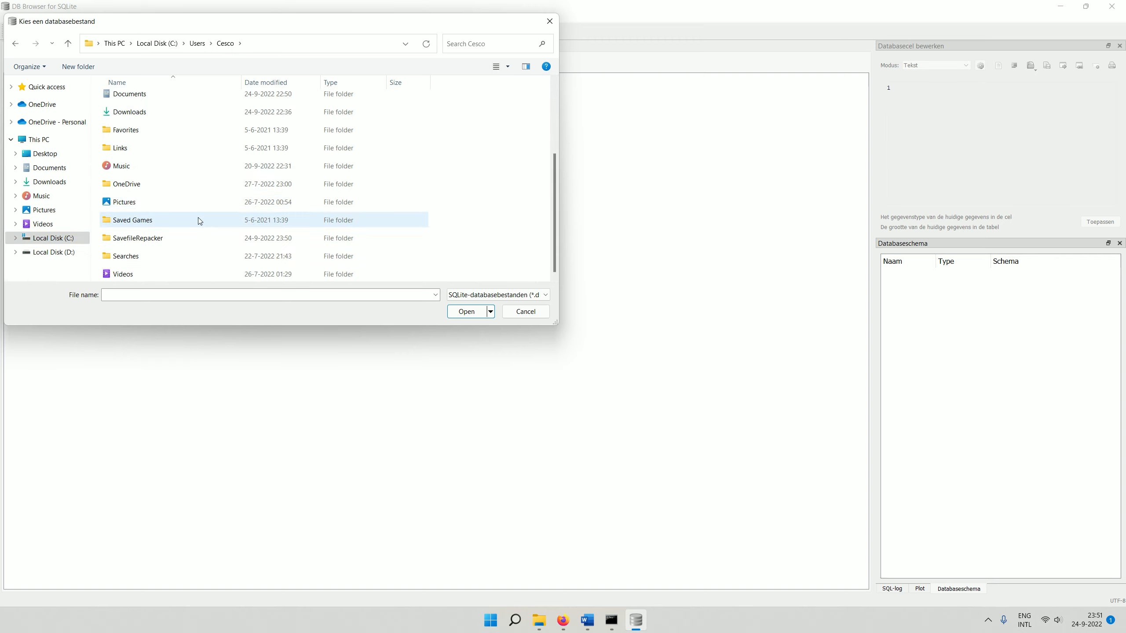
double_click(132, 255)
double_click(131, 105)
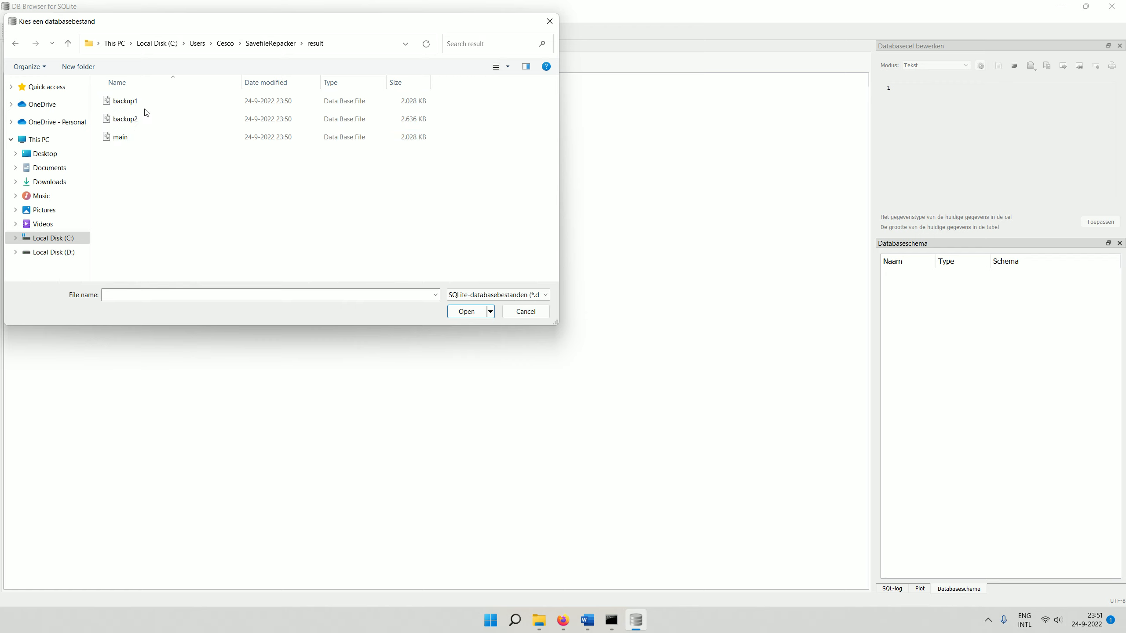
double_click(131, 141)
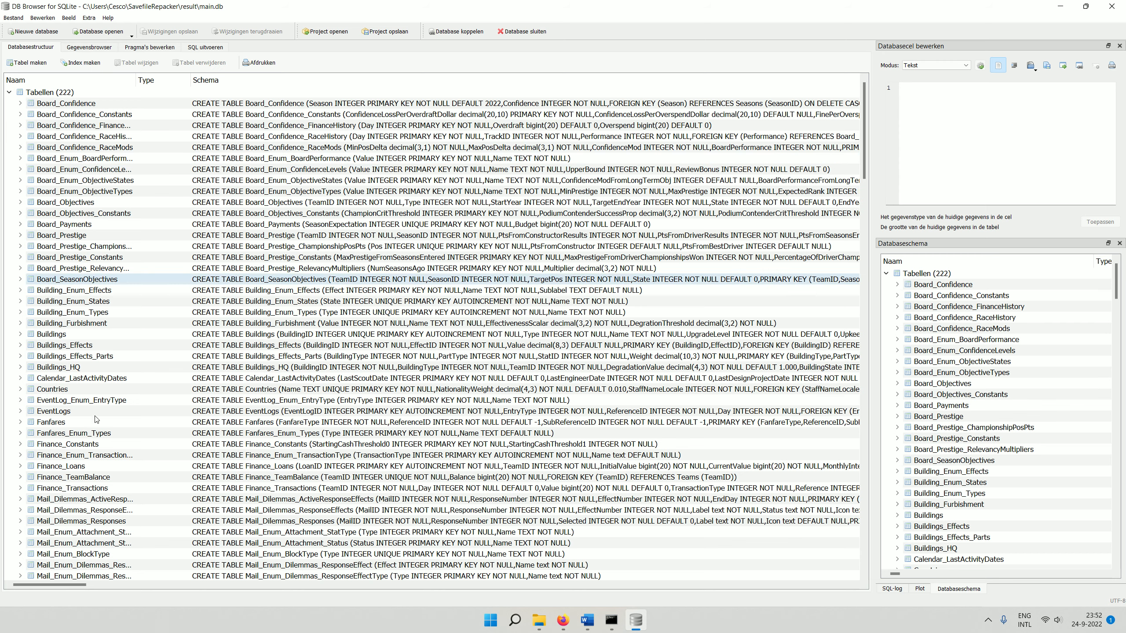
- Find the Staff_CommonData table in the database structure and open it for browsing its records
scroll(96, 422, down, 5)
scroll(95, 420, down, 4)
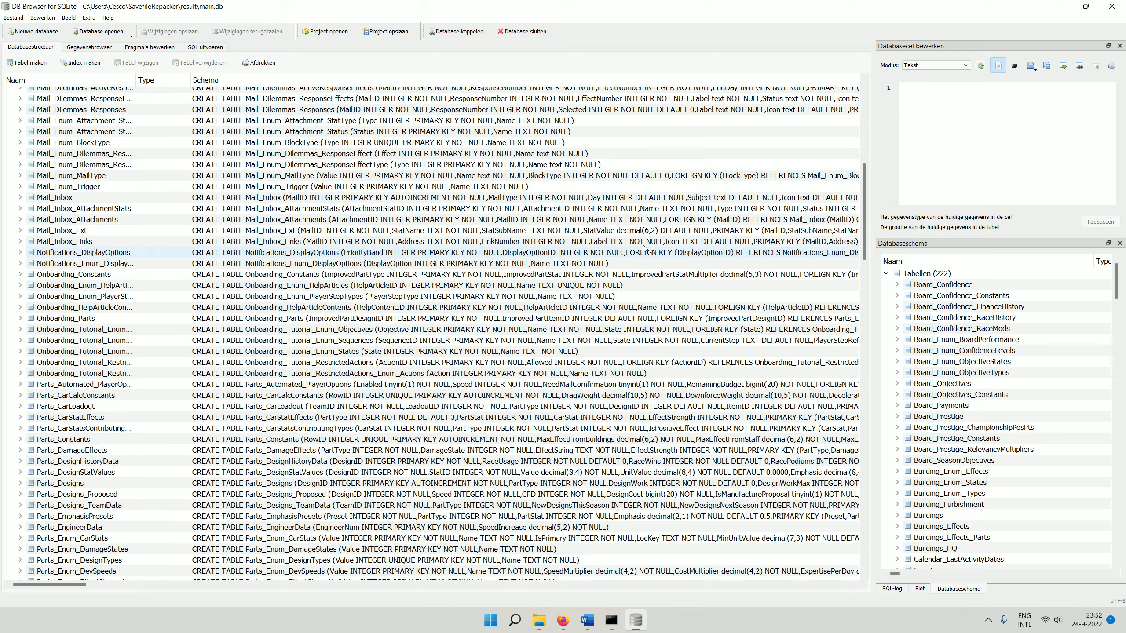
drag(865, 206, 889, 382)
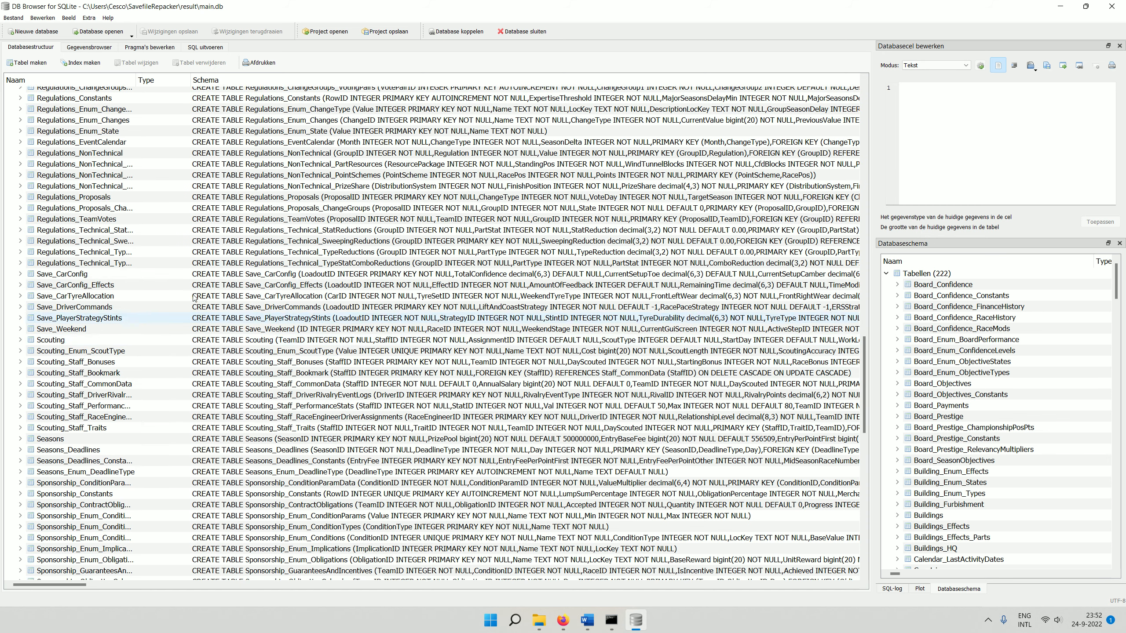
scroll(133, 423, down, 5)
scroll(133, 422, down, 7)
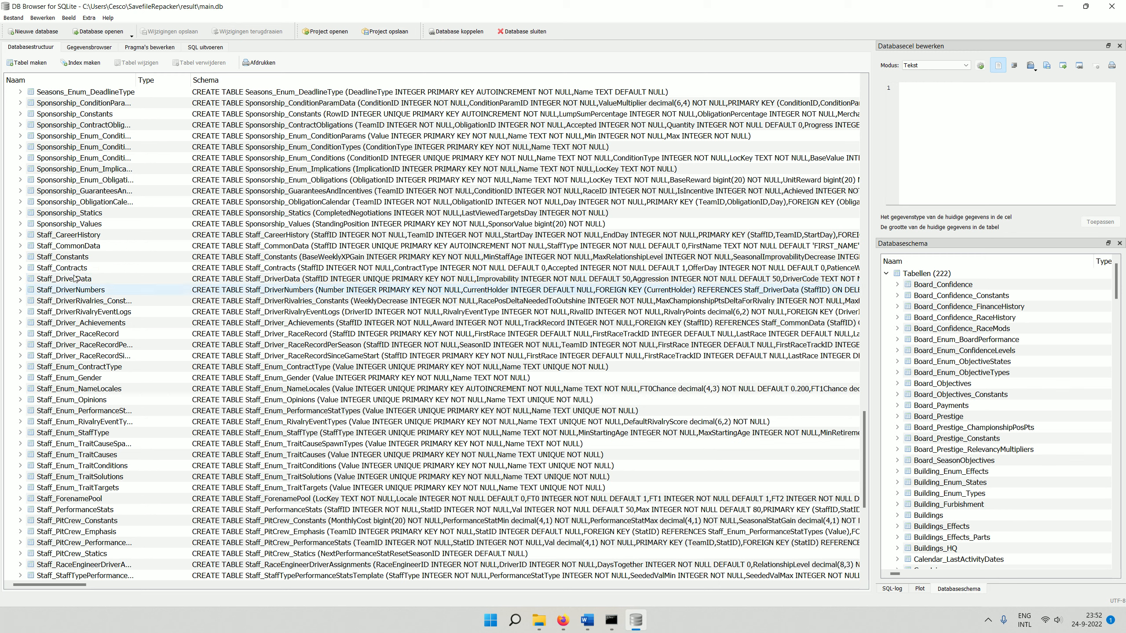
right_click(62, 248)
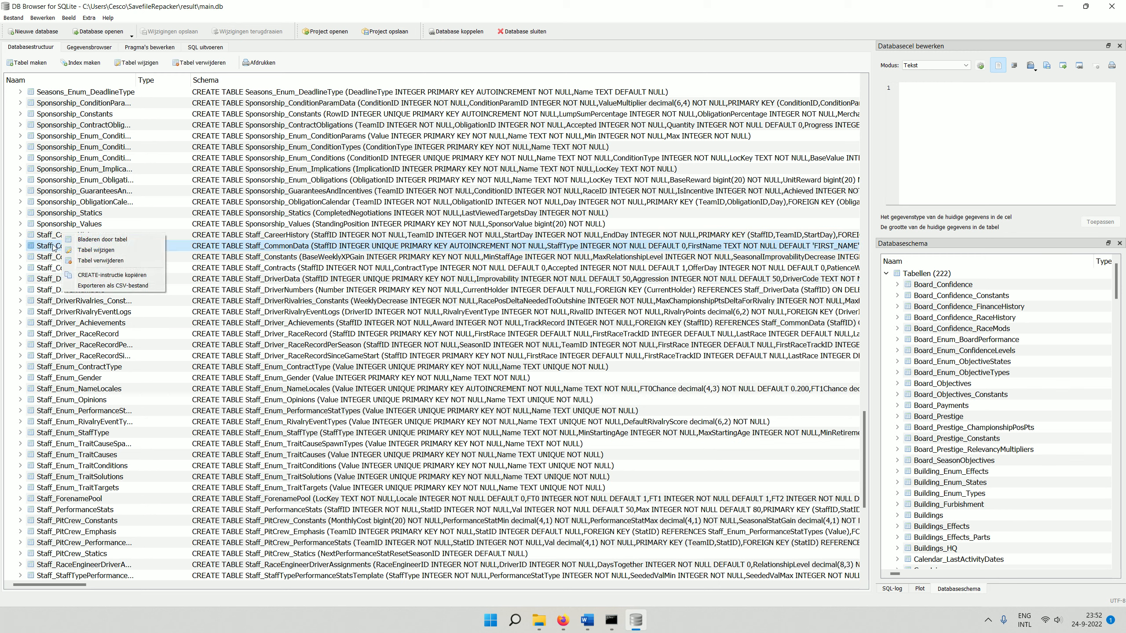
click(110, 235)
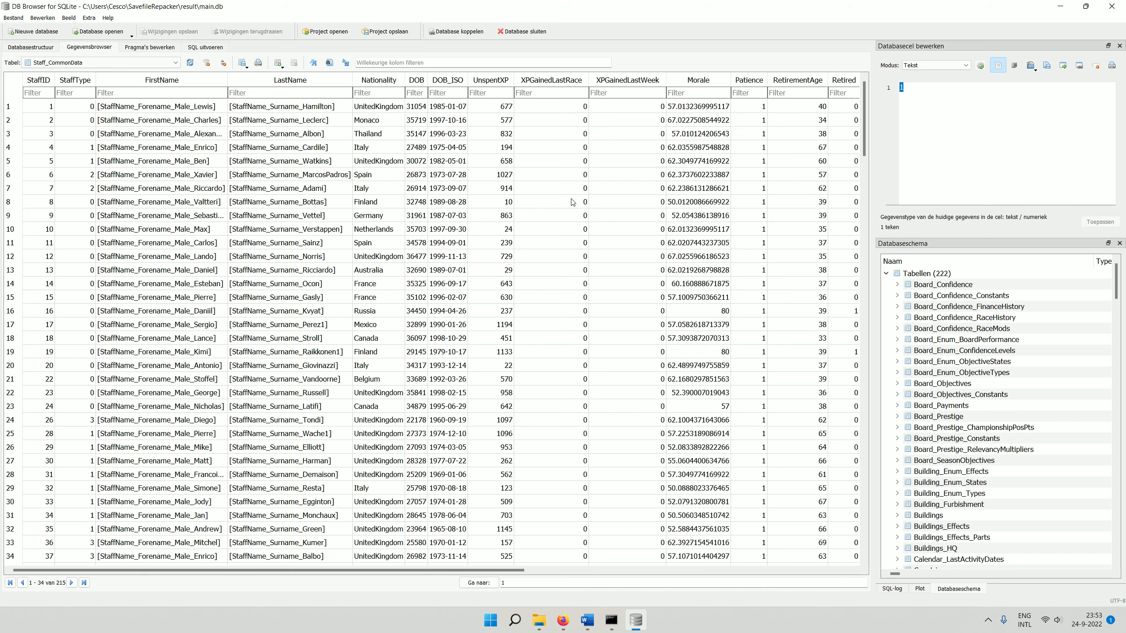
- Add a new record to the end of the Staff_CommonData table
drag(864, 134, 876, 543)
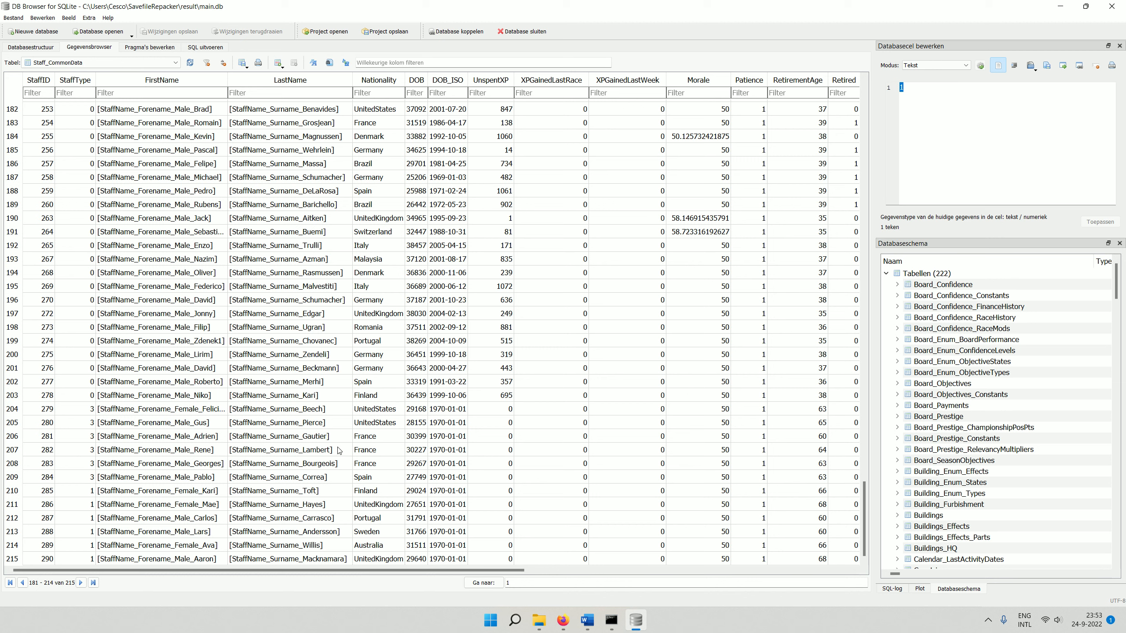
click(279, 65)
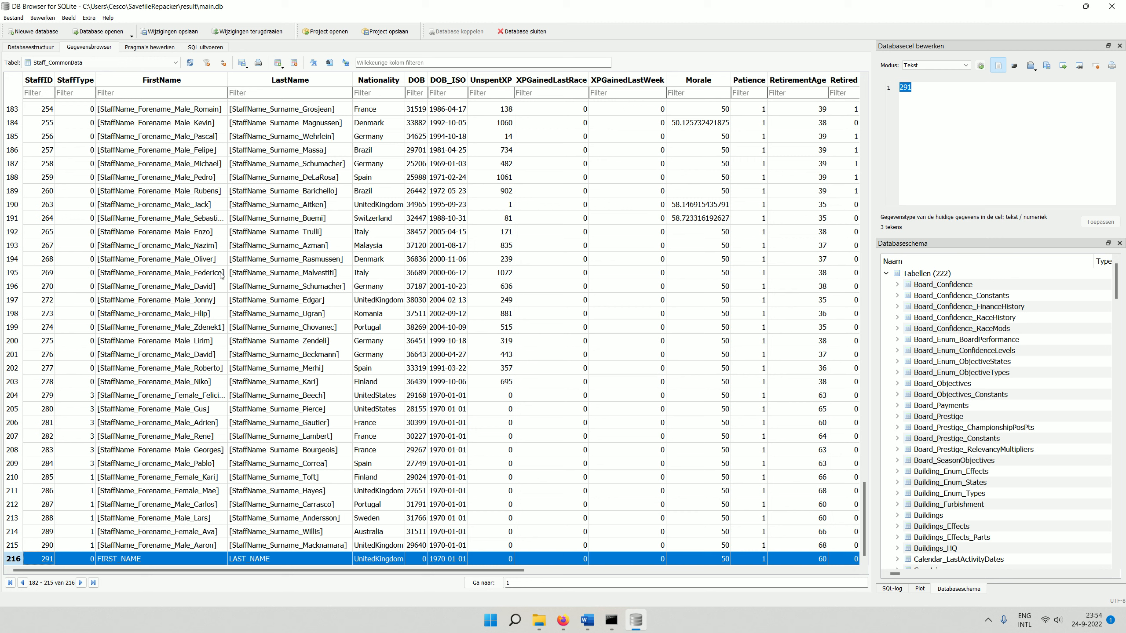
- Copy the FirstName key from row 195 into the FirstName field of the new record in row 216
right_click(195, 275)
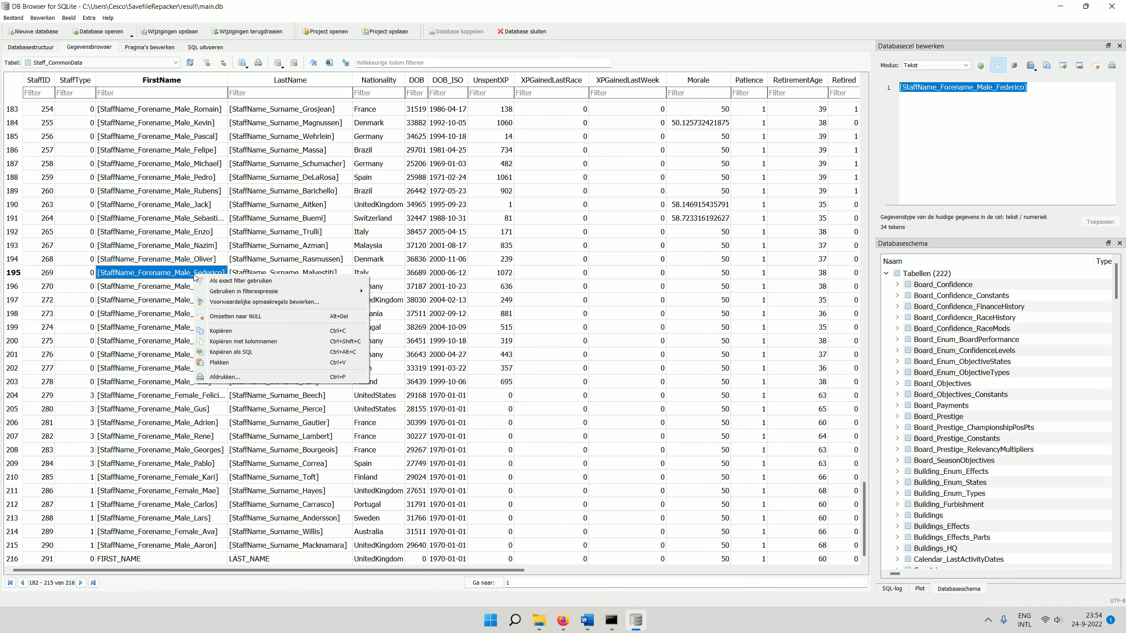
click(231, 332)
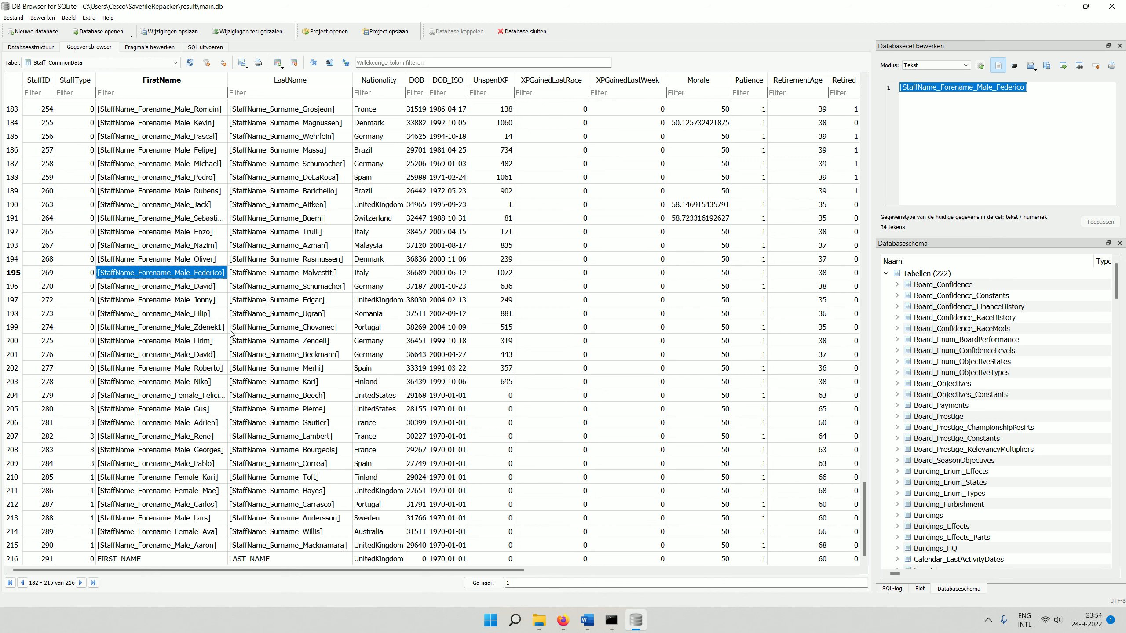
click(131, 560)
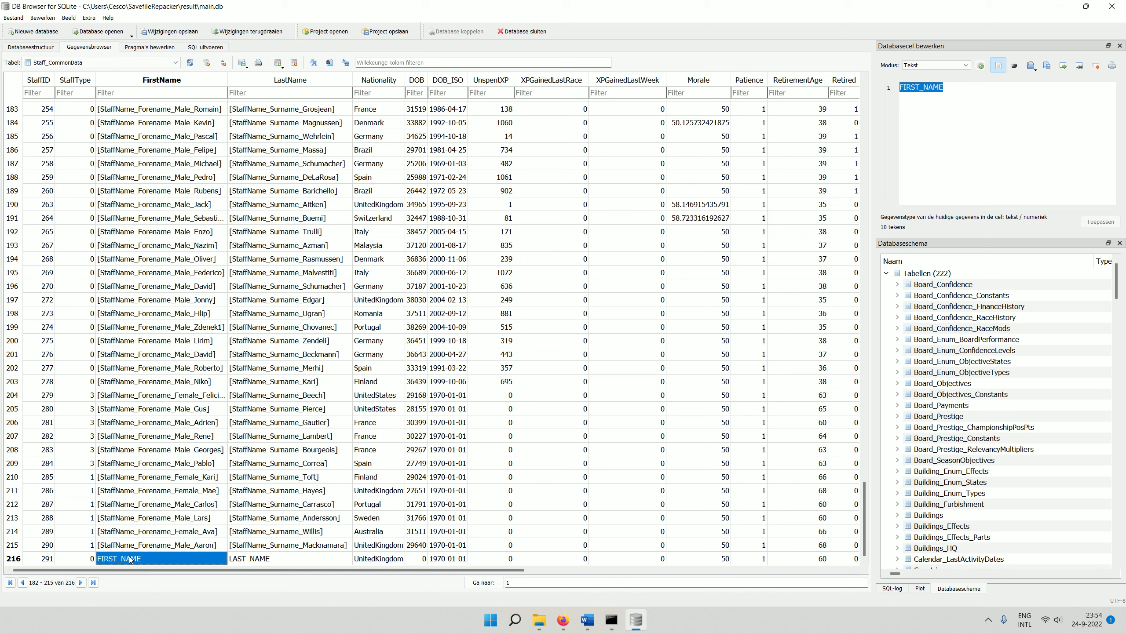
text([StaffName_Forename_Male_Federico])
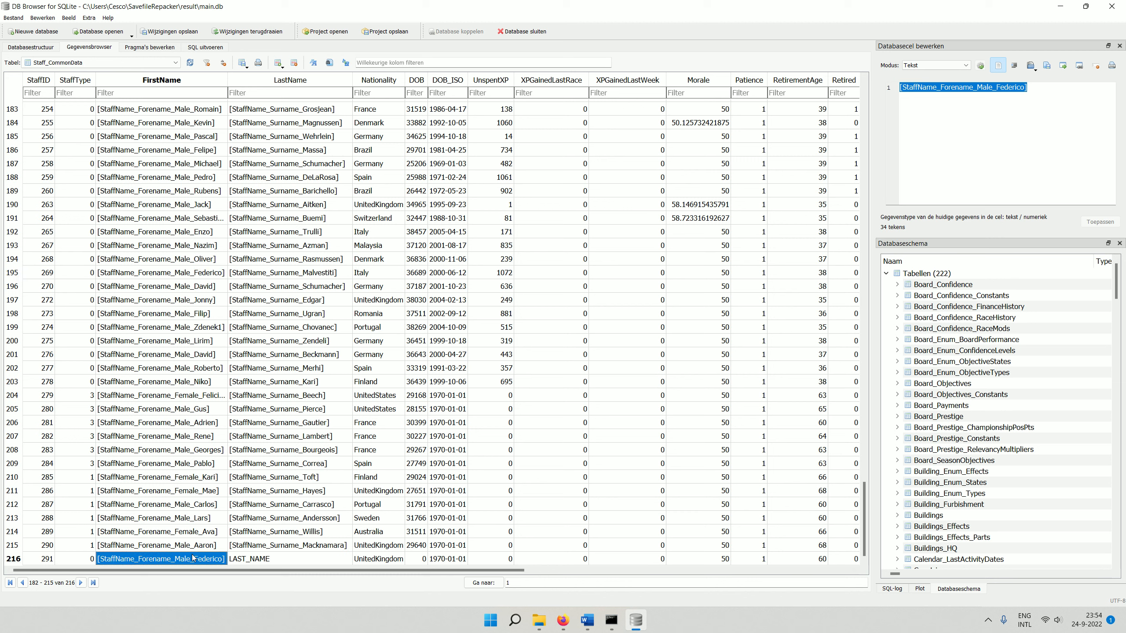
- Copy the LastName key from row 186 into the LastName field of the new record in row 216
click(242, 559)
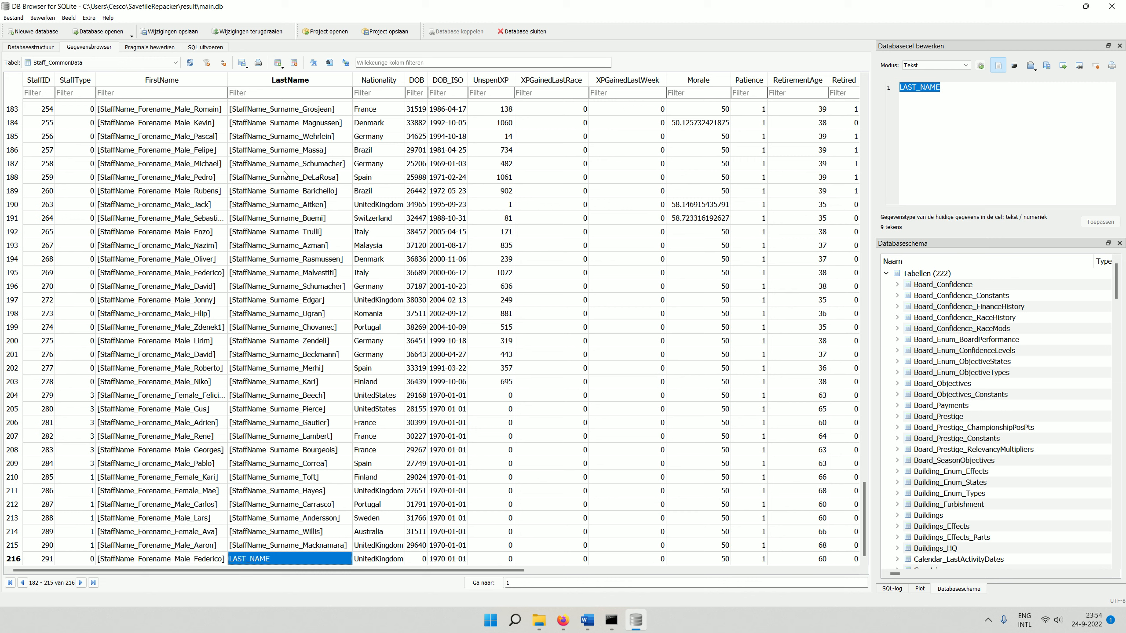
right_click(302, 150)
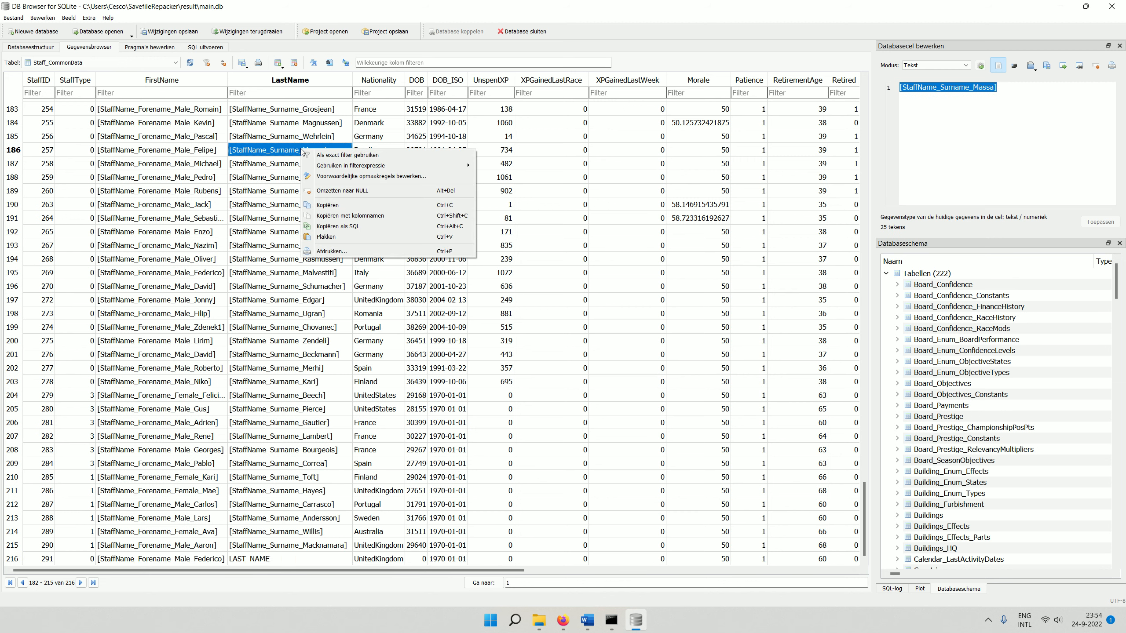
click(350, 205)
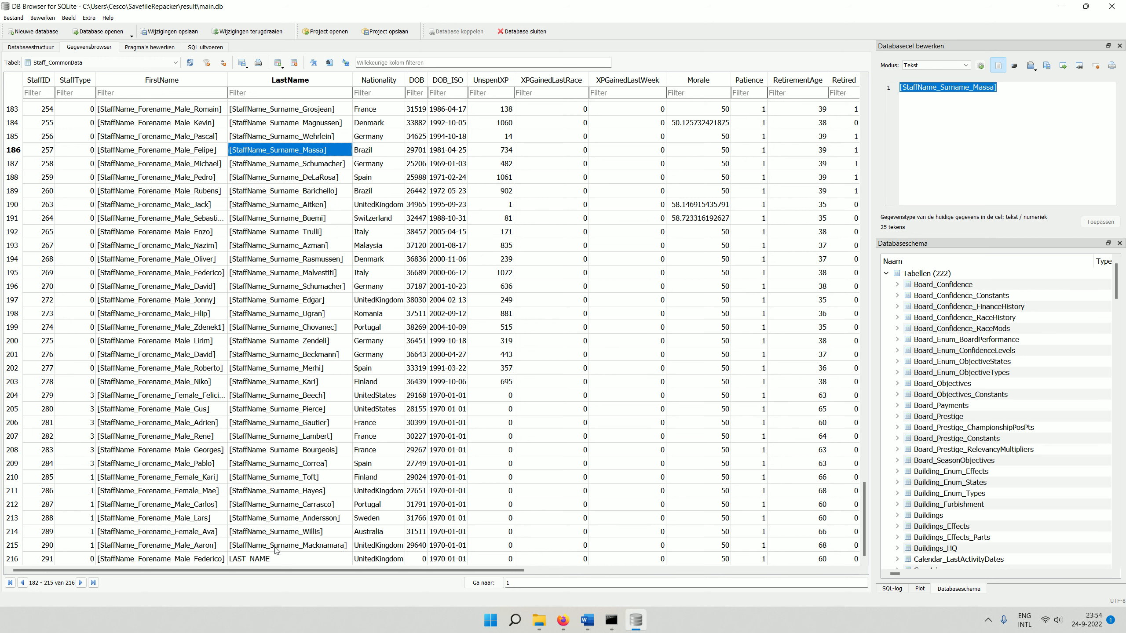
click(257, 560)
text([StaffName_Surname_Massa])
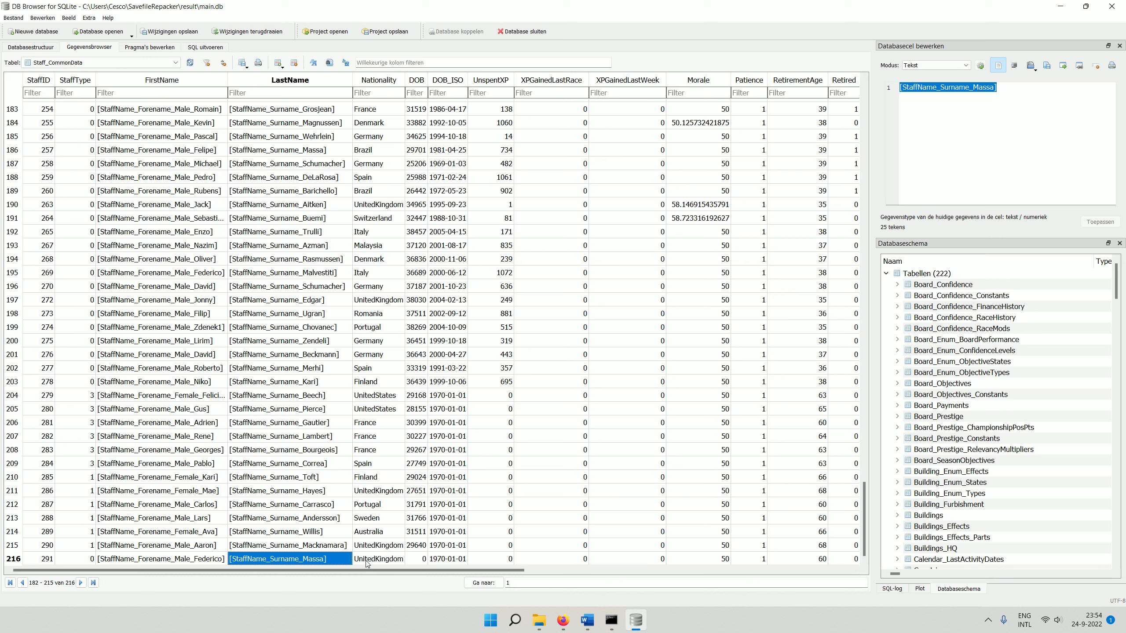
- Set the new record's Nationality to Italy
click(387, 559)
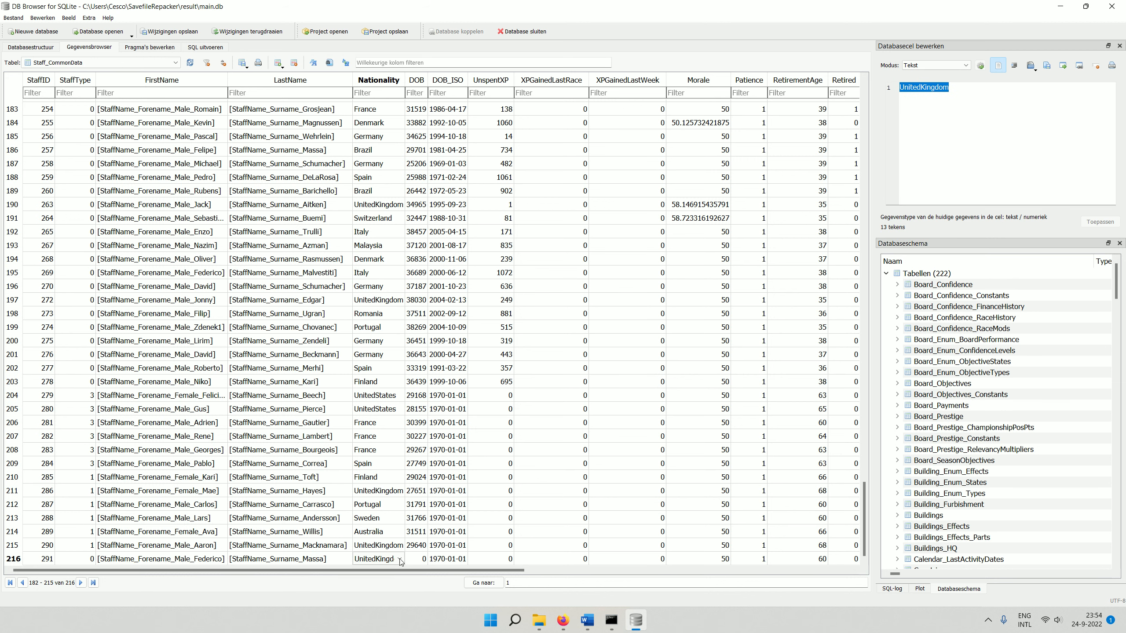
click(399, 560)
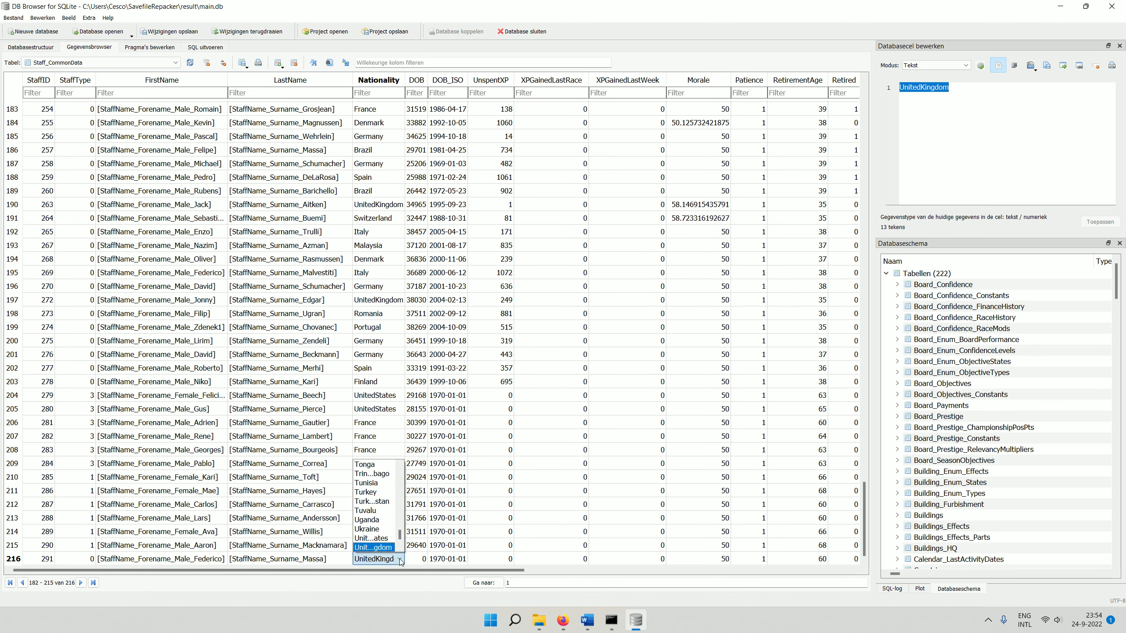
key(i)
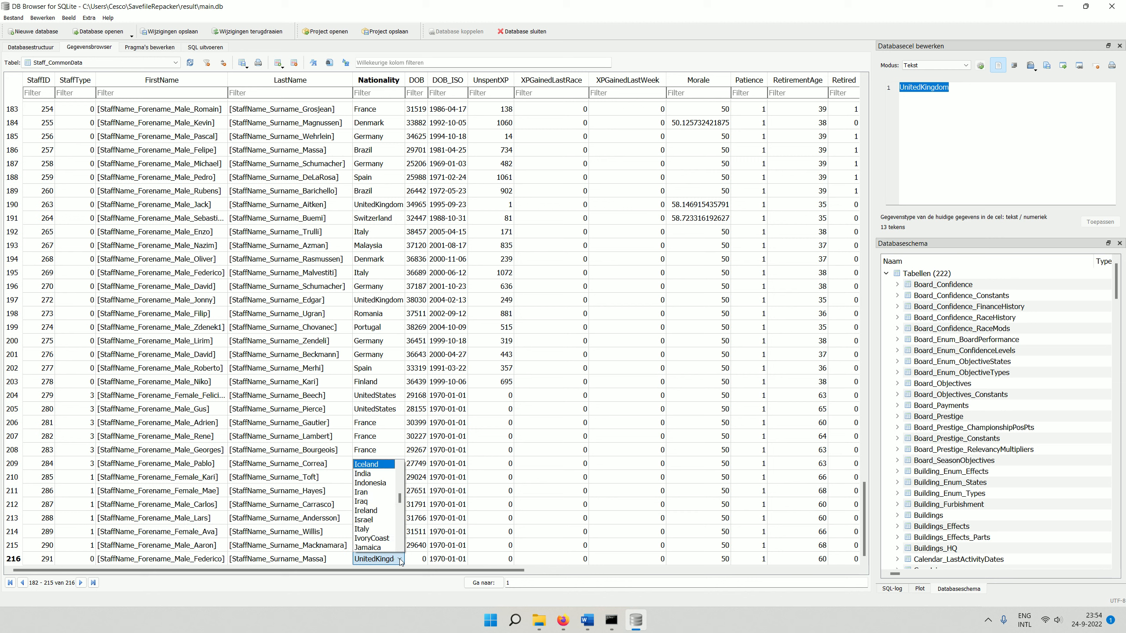
click(387, 531)
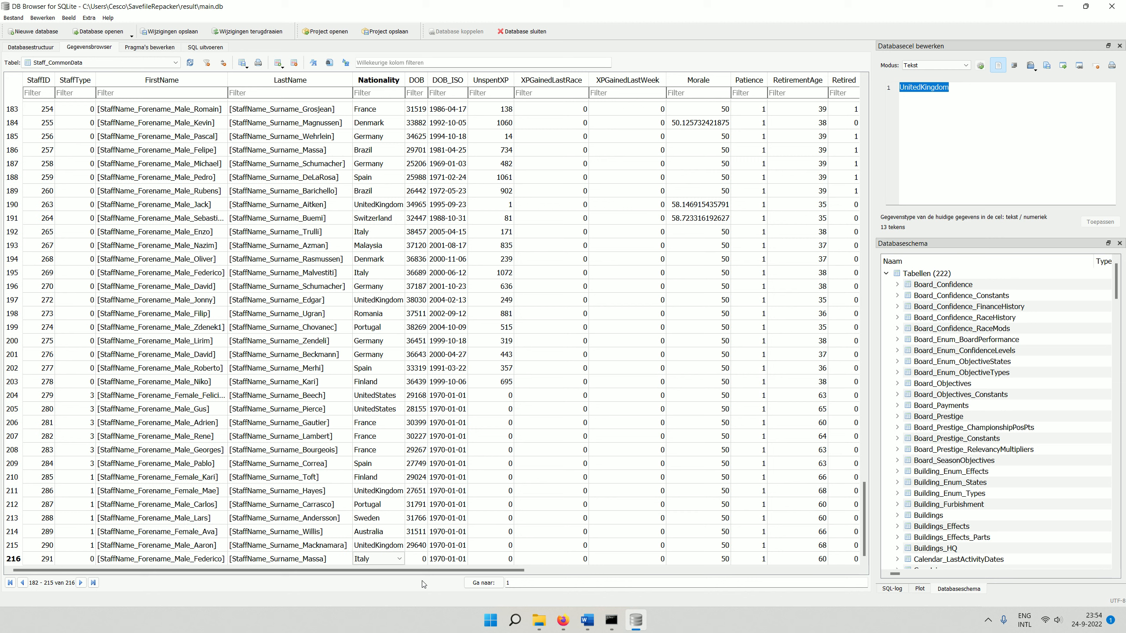
- Replace the year, month and day in the new record's DOB_ISO field with the driver's date of birth
click(461, 559)
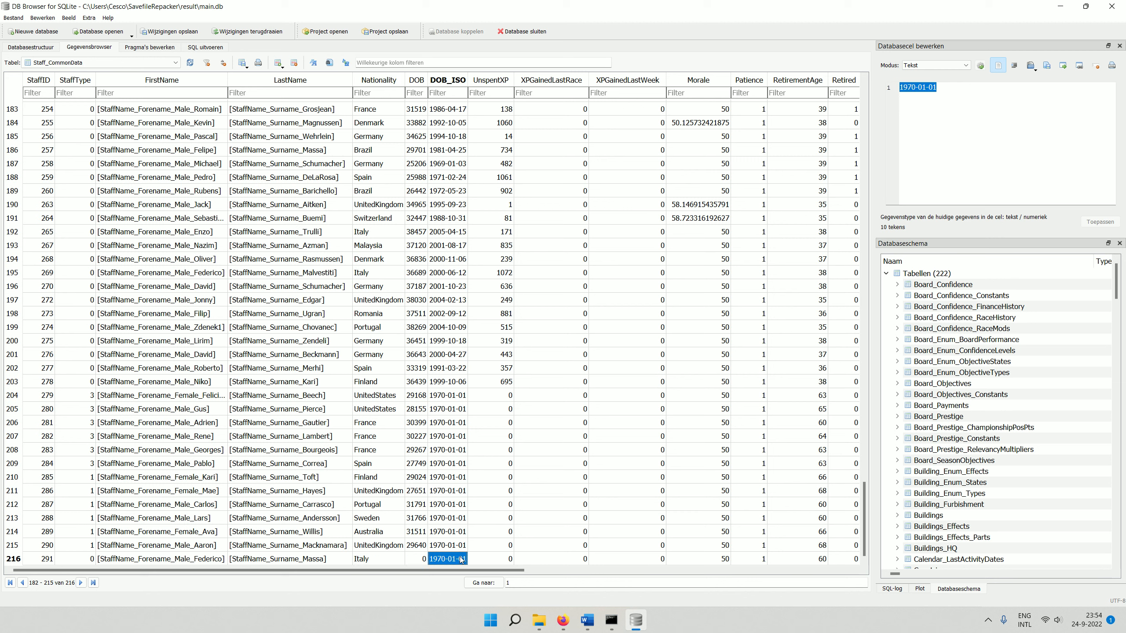
double_click(440, 559)
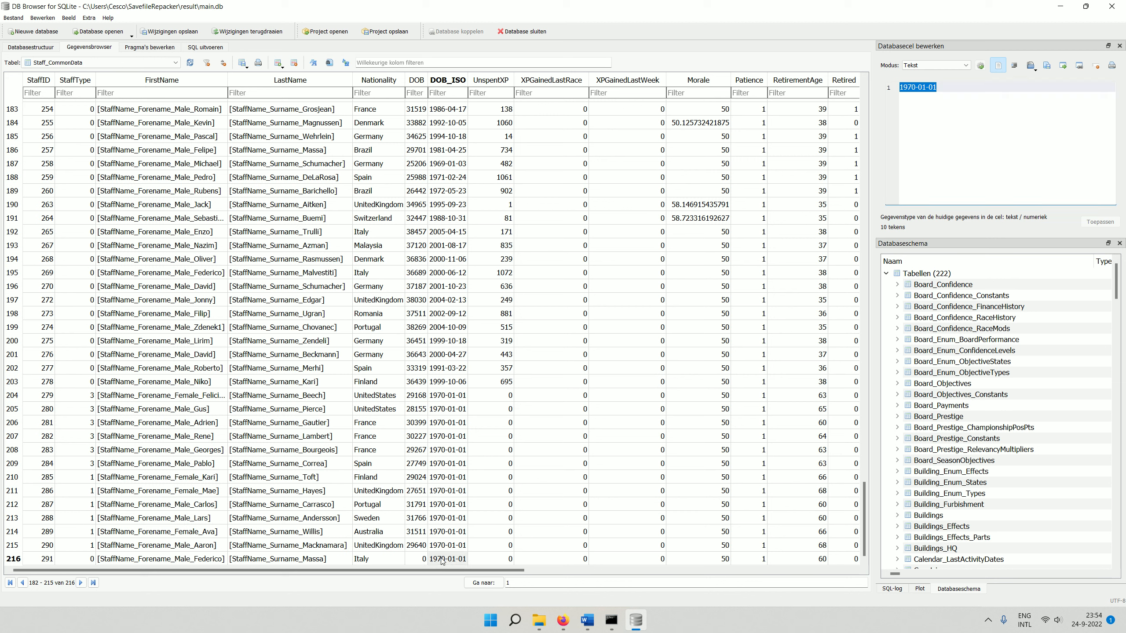
double_click(442, 558)
drag(445, 559, 438, 559)
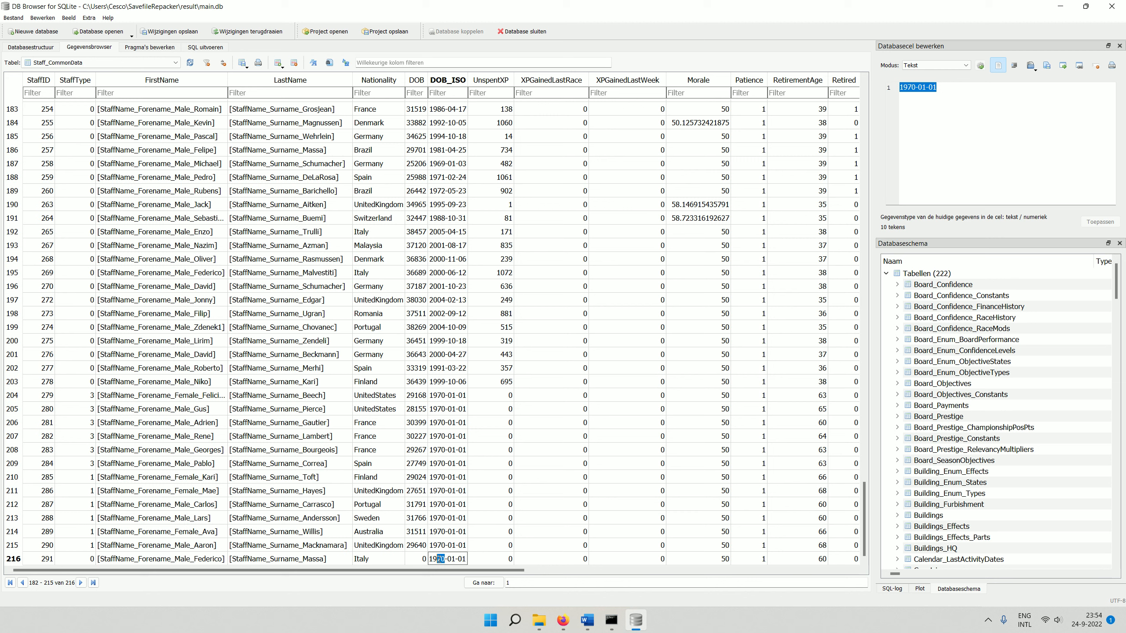
key(BackSpace)
key(BackSpace)
key(BackSpace)
text(2000)
drag(456, 560, 451, 560)
text(11)
key(BackSpace)
drag(463, 560, 458, 560)
text(2)
click(460, 545)
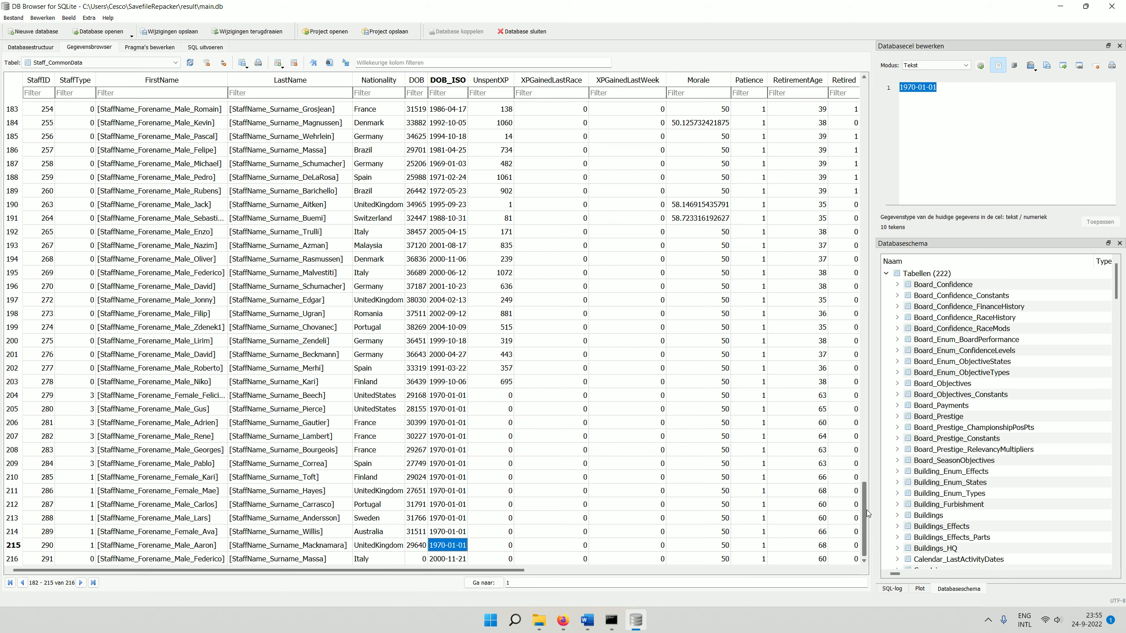
- Copy the numeric DOB value from row 12 into the DOB field of the new record in row 216
drag(866, 511, 864, 107)
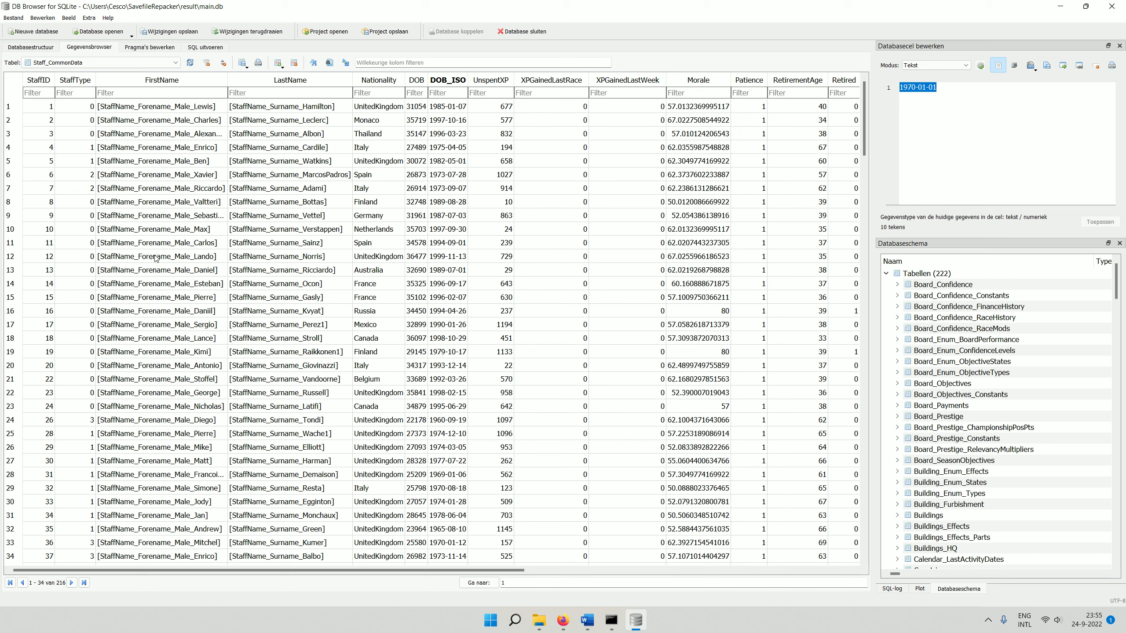
click(276, 258)
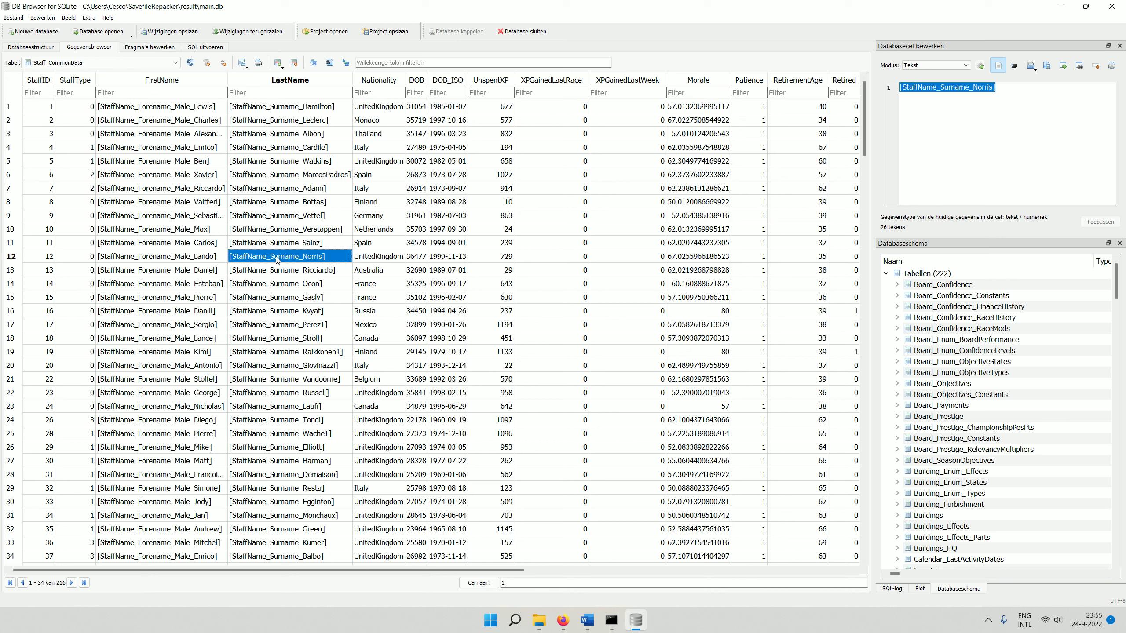
right_click(418, 258)
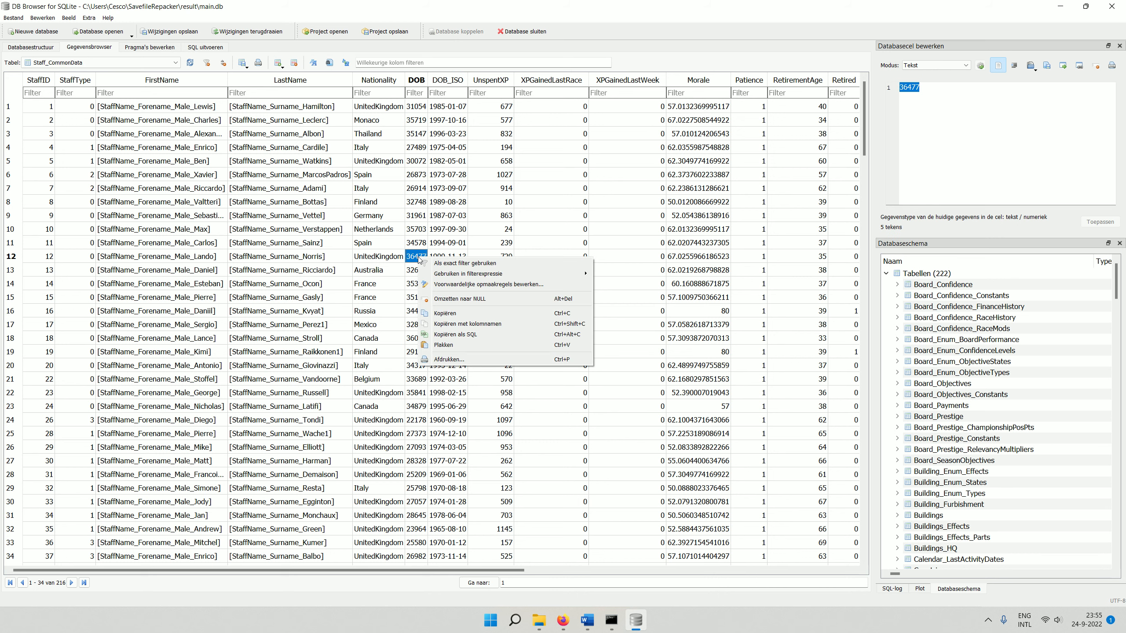
click(444, 314)
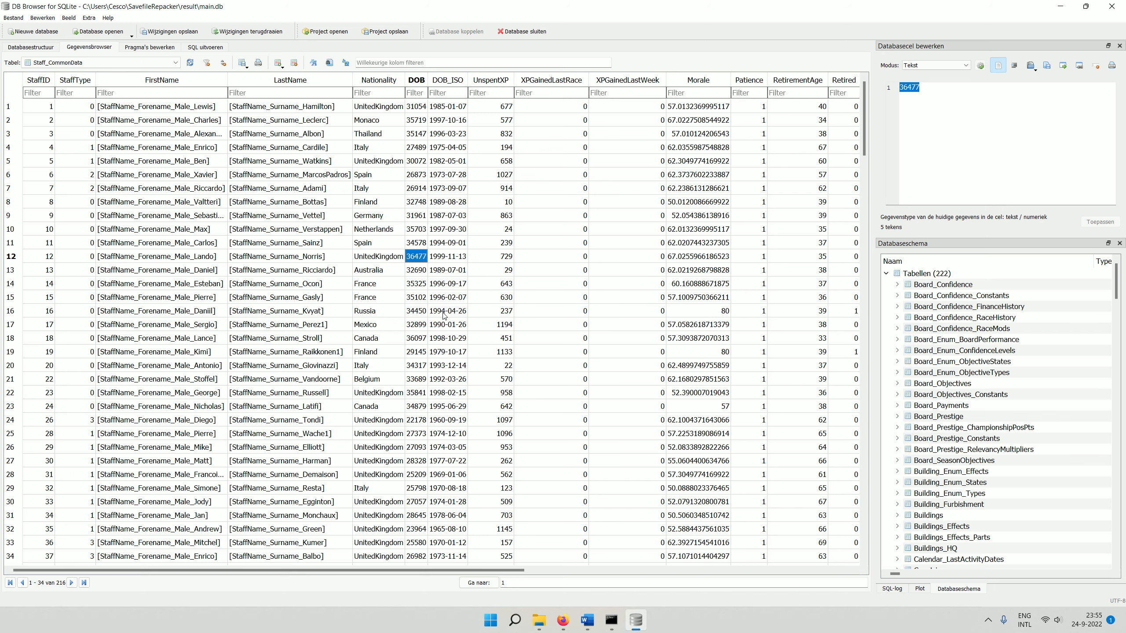
drag(864, 145, 863, 612)
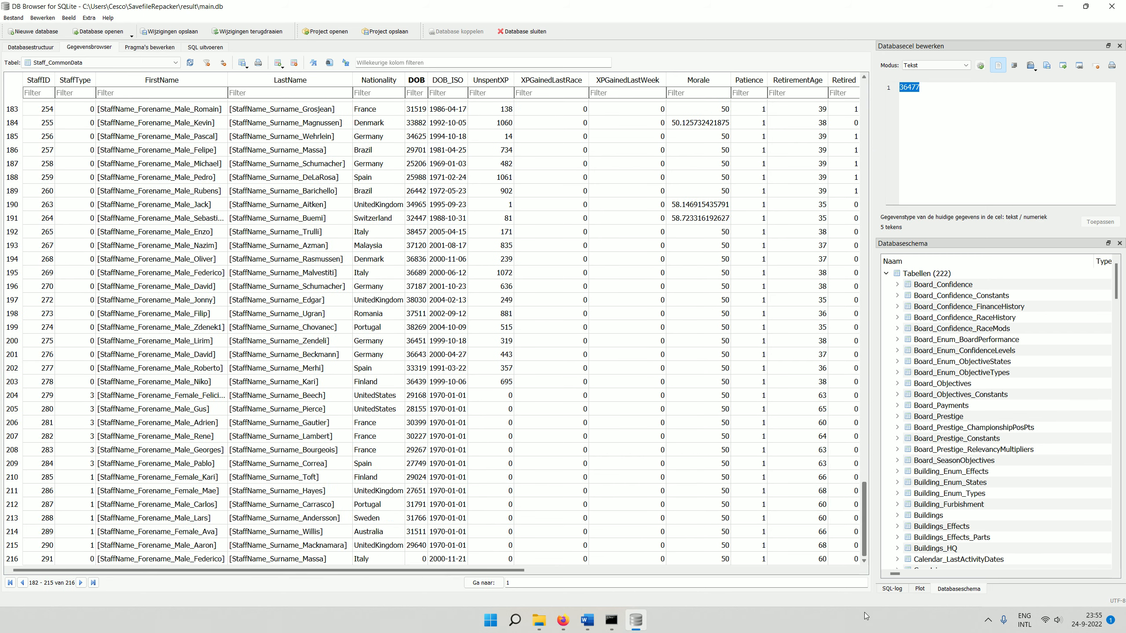
click(417, 560)
text(36477)
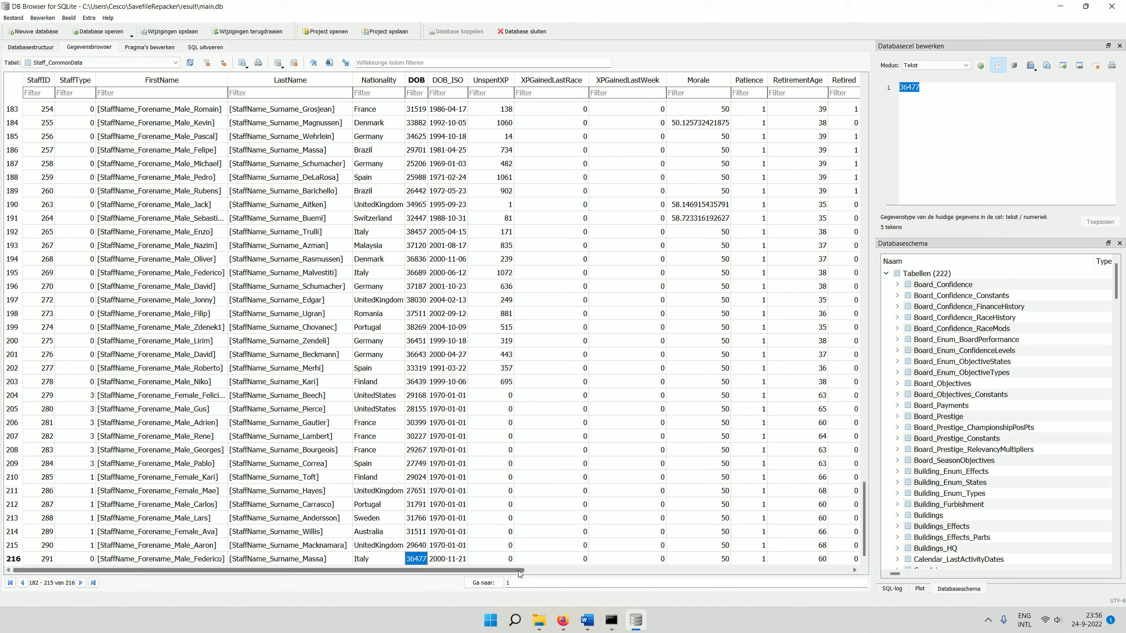
- Set the new record's RetirementAge to 39
key(Right)
key(Right)
key(Right)
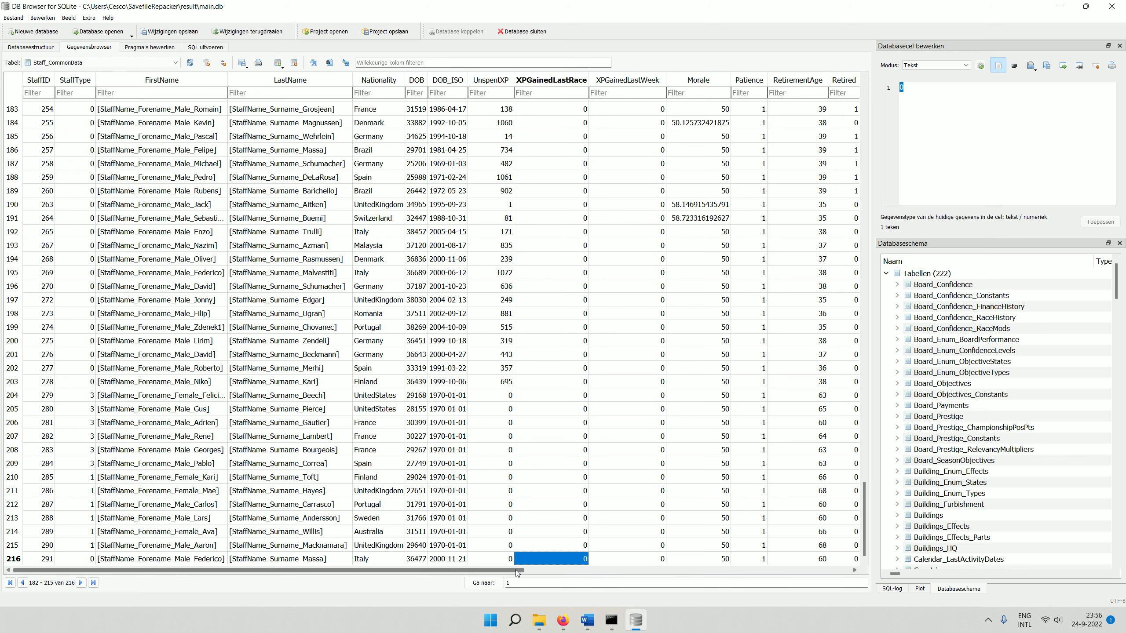
drag(517, 573, 590, 576)
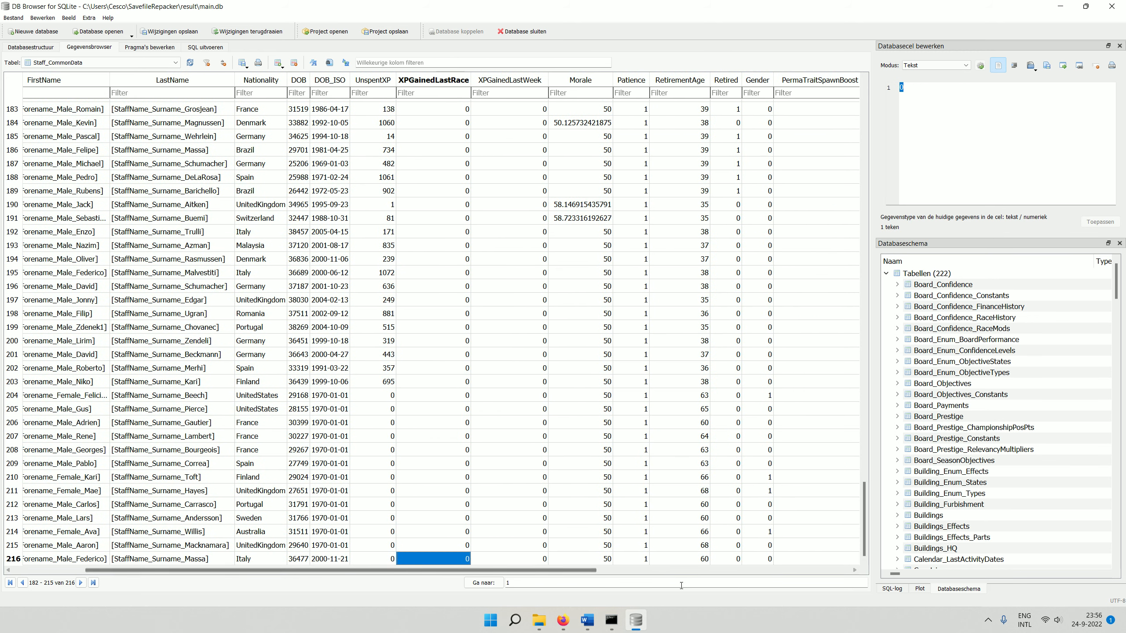
click(696, 560)
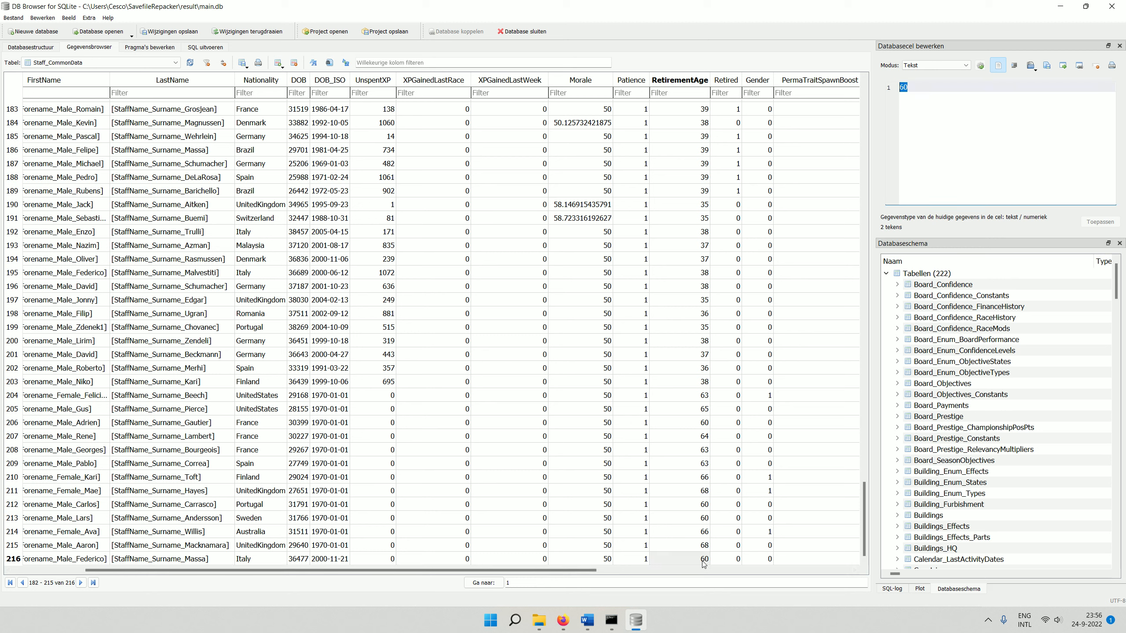
double_click(705, 560)
text(39)
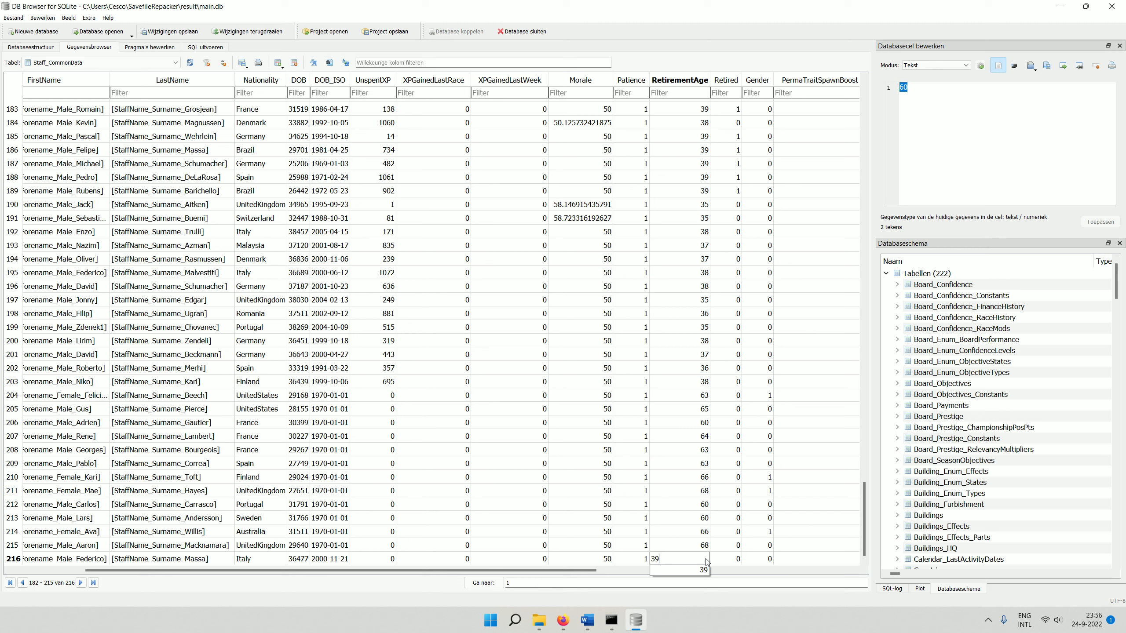
click(737, 562)
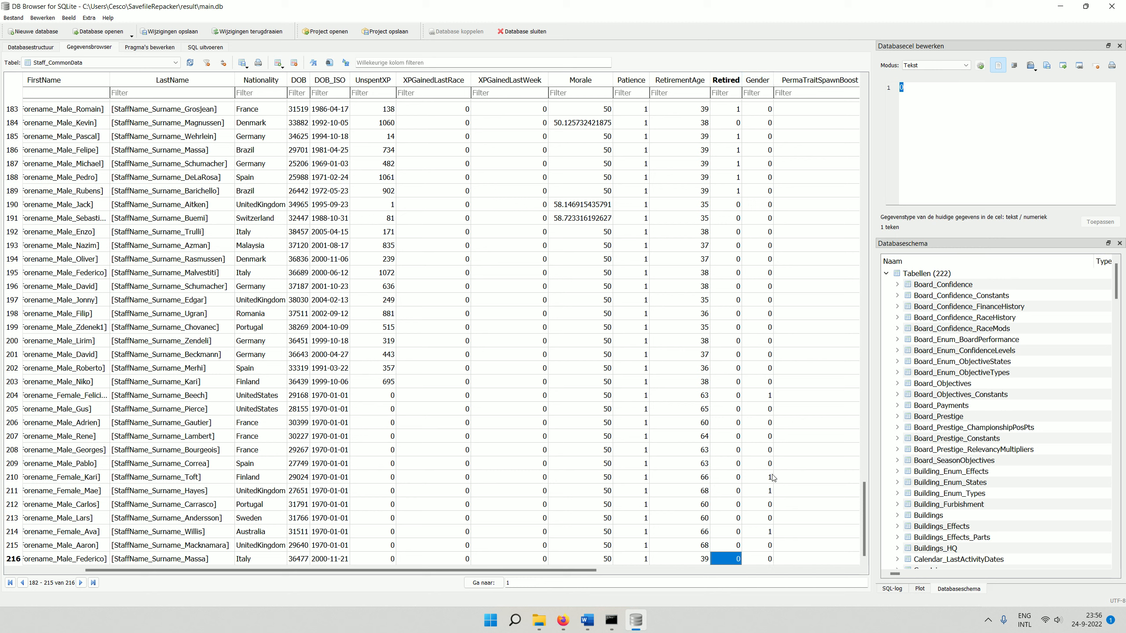
- Switch to browsing the Staff_ForenamePool table and add a new record at its end
drag(552, 568, 732, 573)
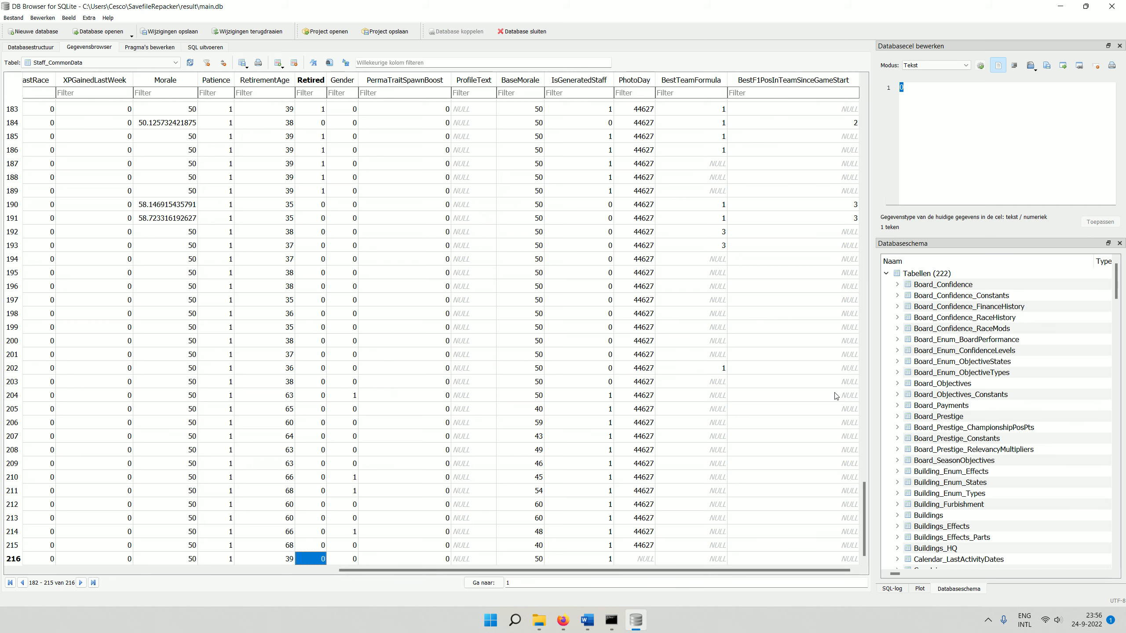
drag(733, 573, 372, 575)
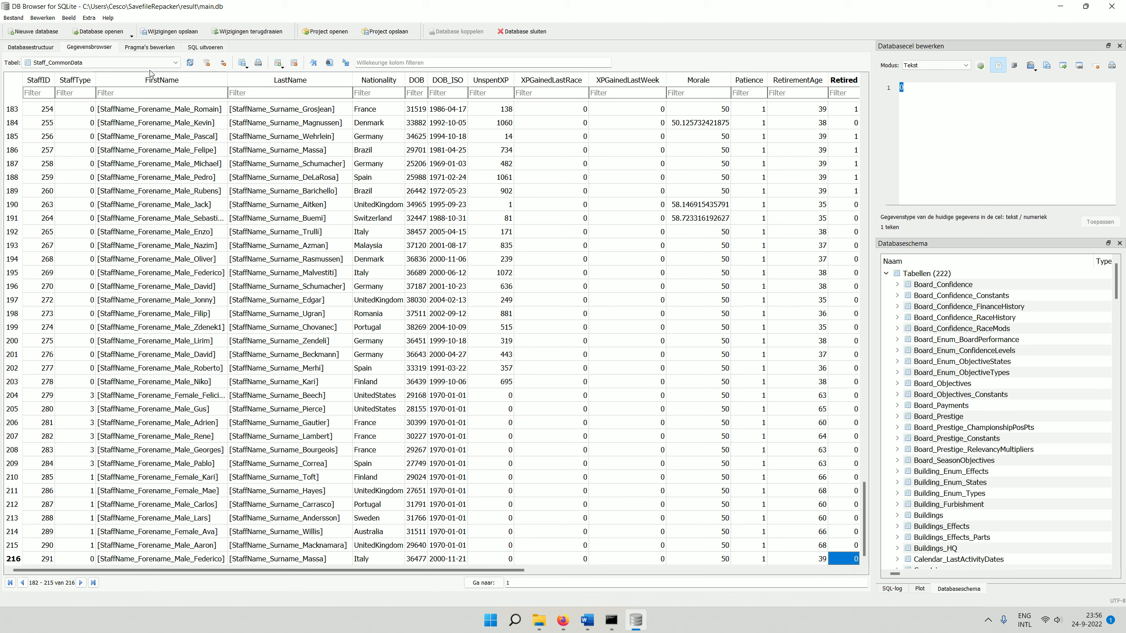
click(176, 63)
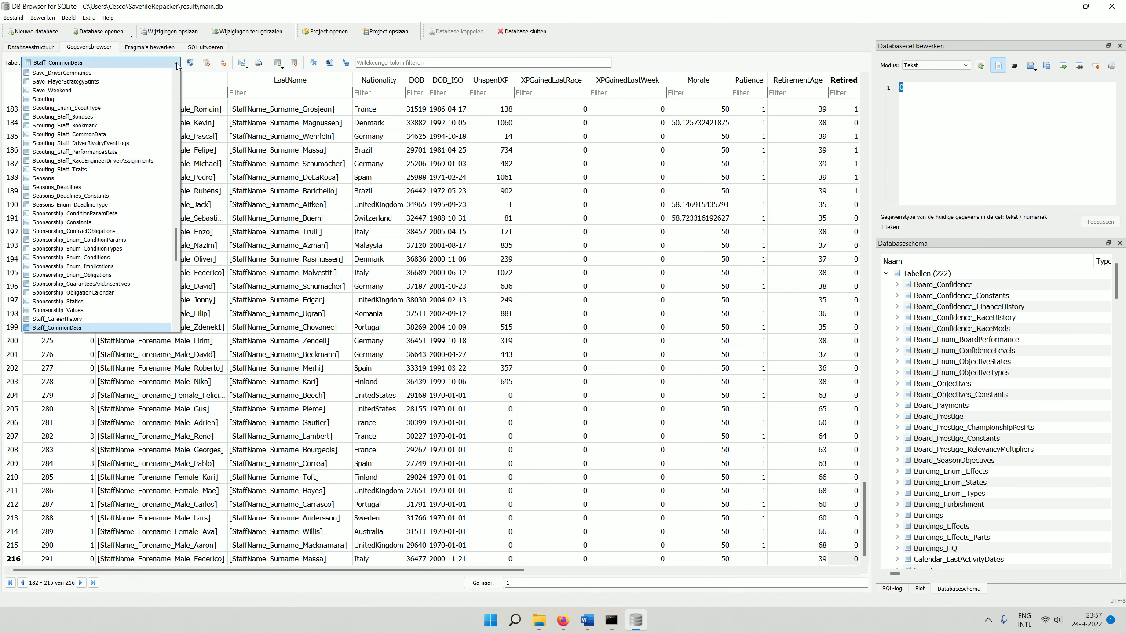
scroll(111, 250, down, 9)
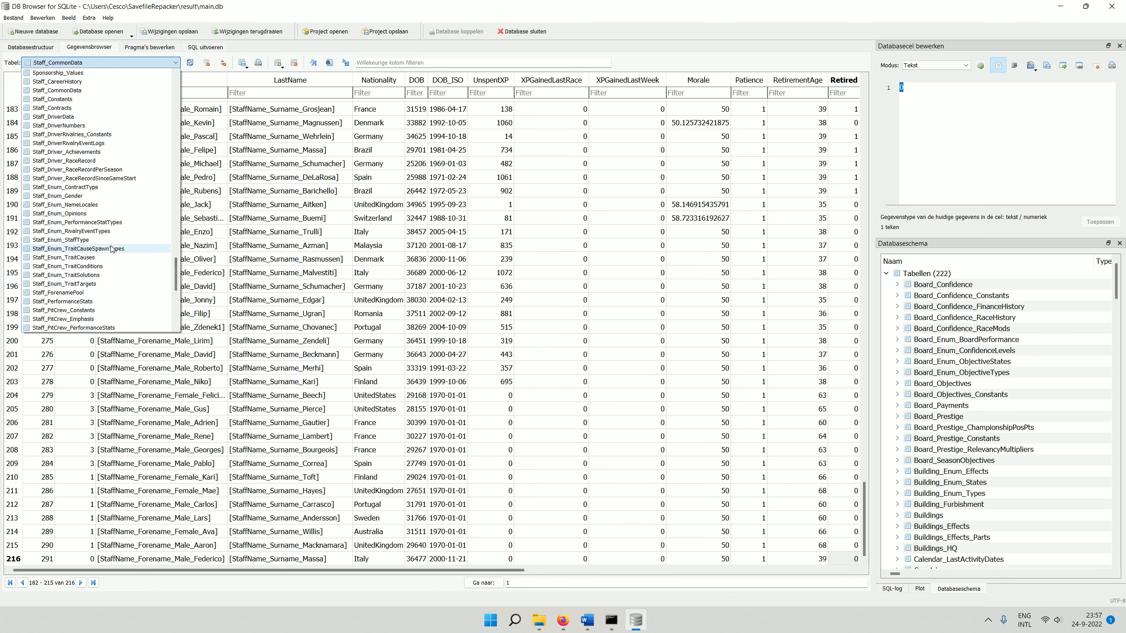
scroll(129, 297, down, 4)
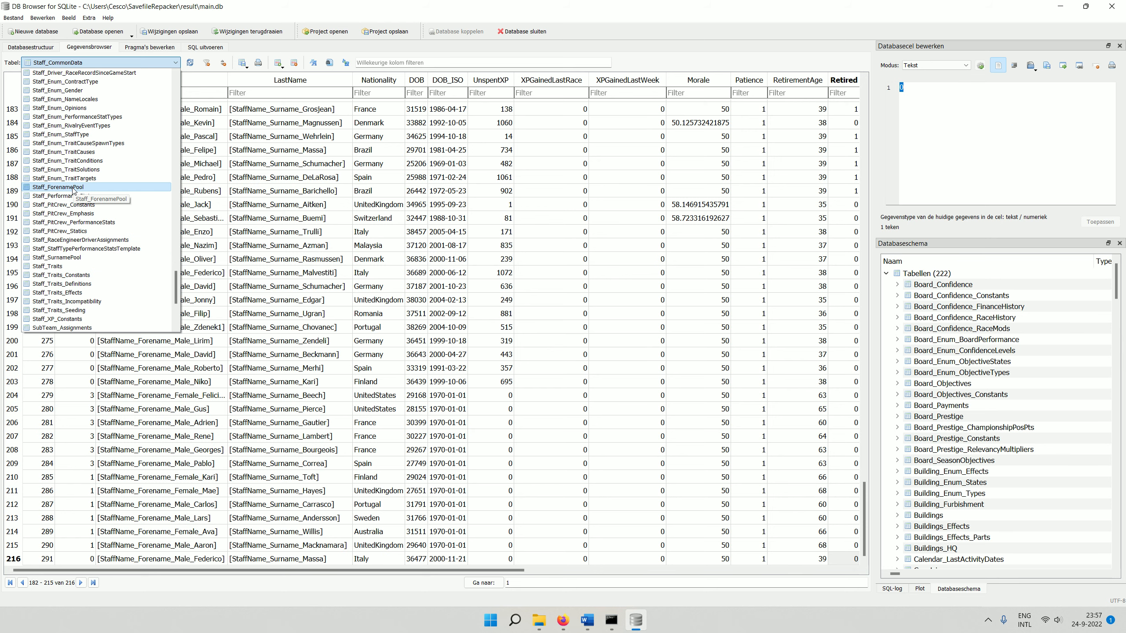
click(73, 189)
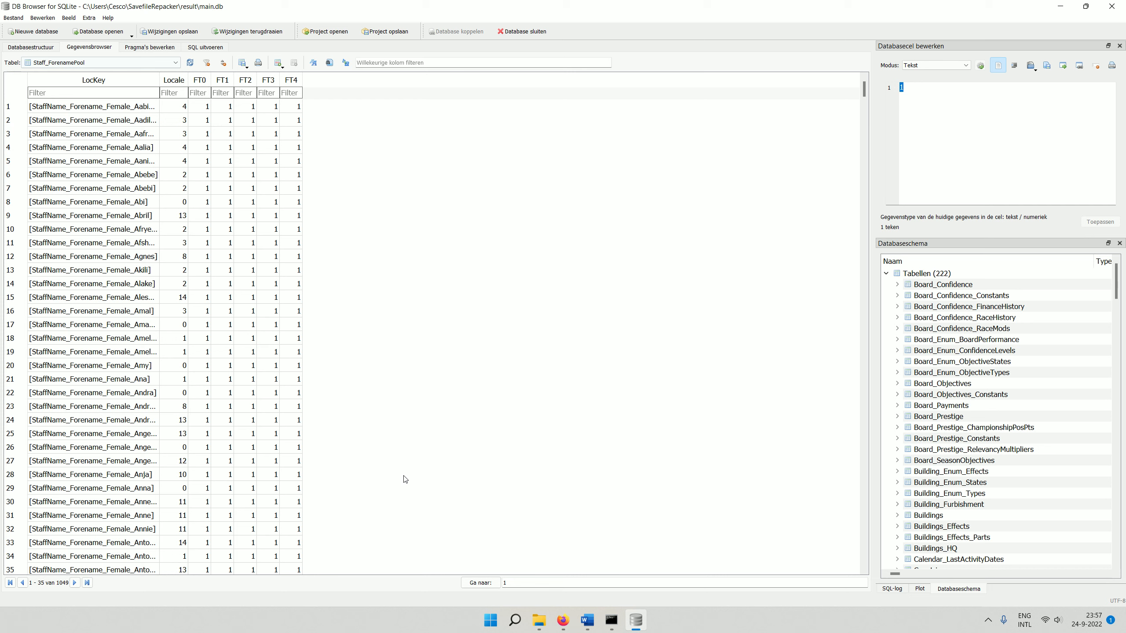
drag(863, 89, 871, 572)
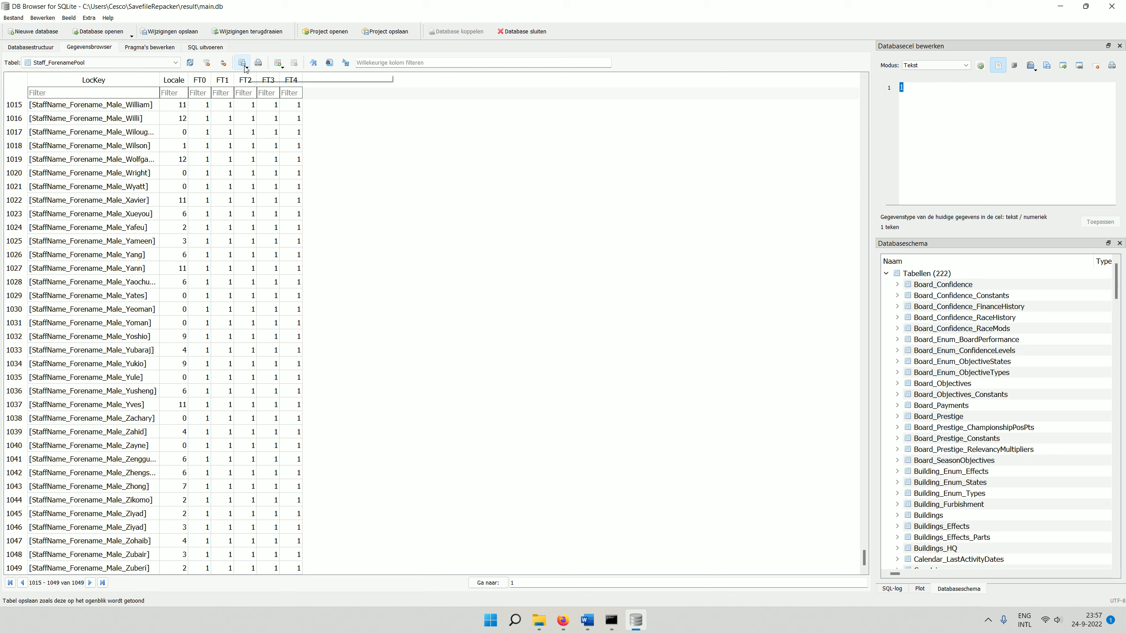
click(282, 68)
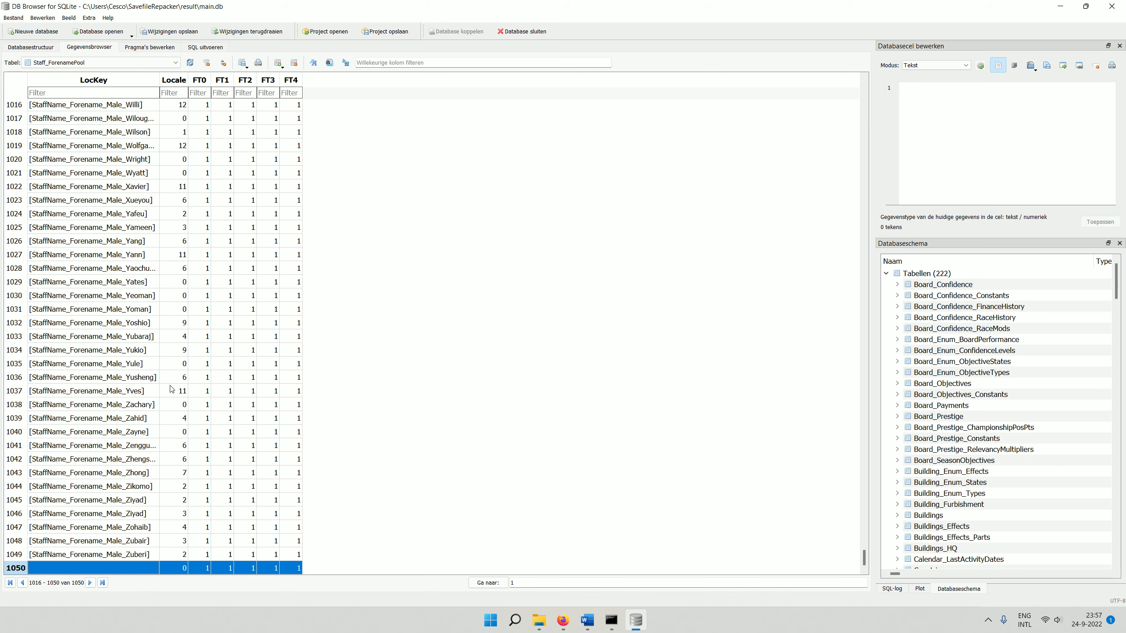
- Set the Locale of the new Staff_ForenamePool record in row 1050 to 14
click(176, 570)
click(176, 572)
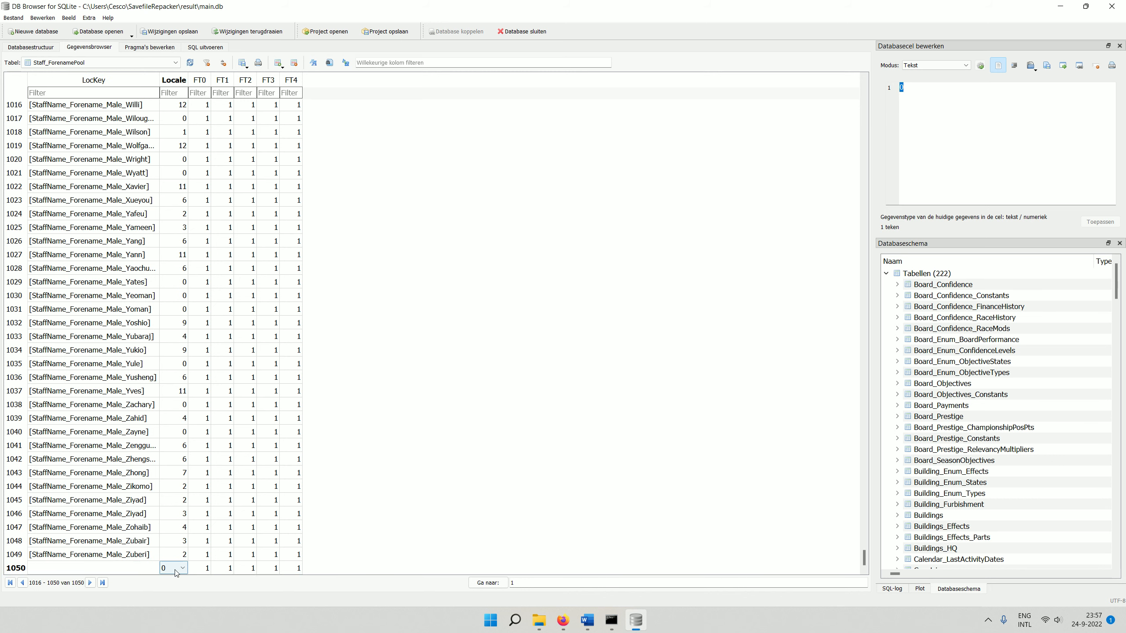
click(182, 569)
scroll(174, 528, down, 3)
click(173, 520)
click(179, 382)
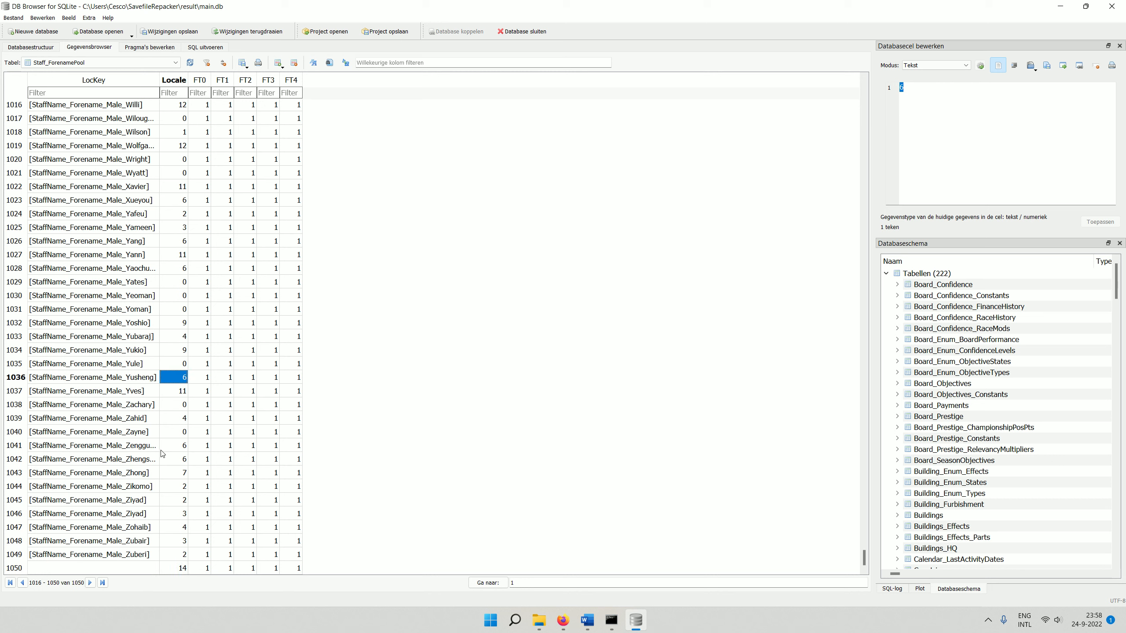
- Fill the LocKey of row 1050 with a bracketed StaffName_Forename_Male_ key ending in the driver's first name
click(145, 568)
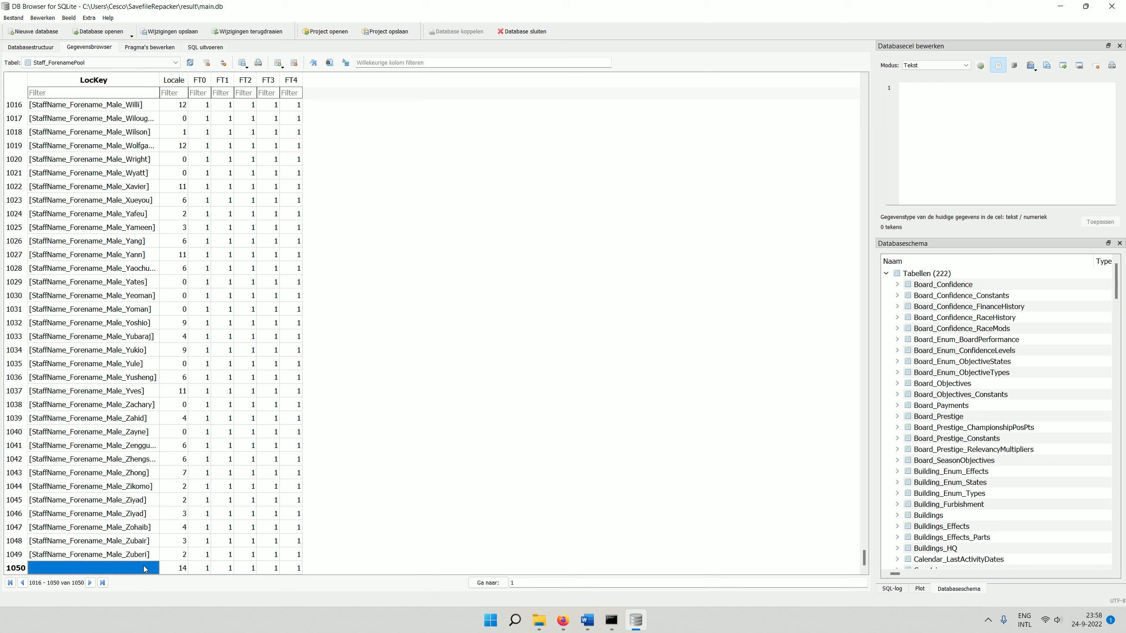
double_click(143, 566)
text([StaffName)
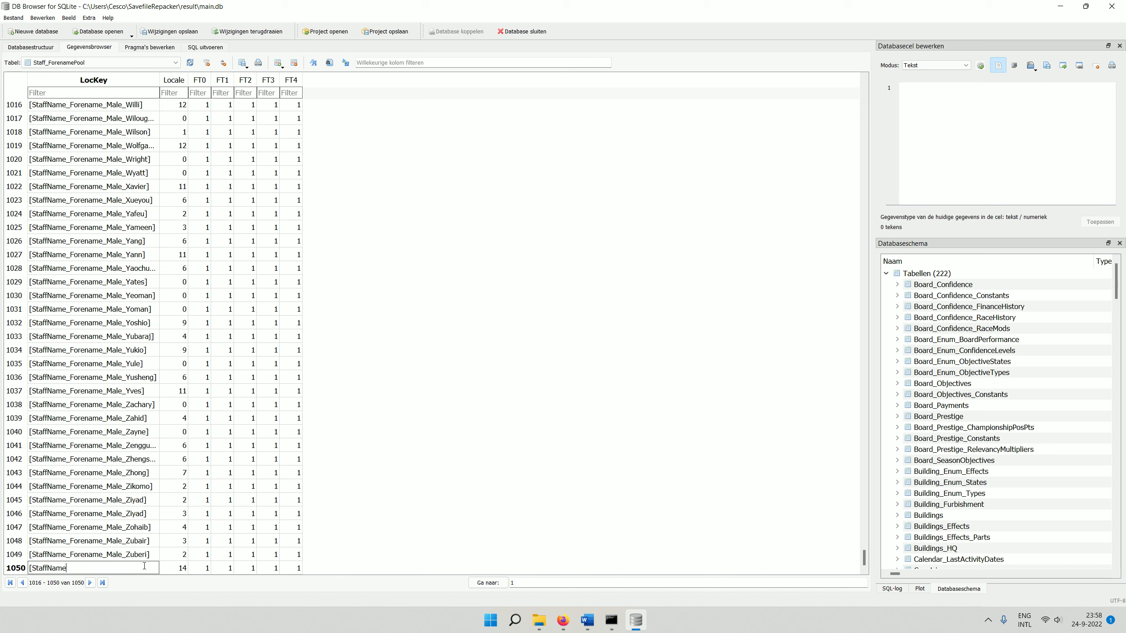
text(_Forename_Male_Francesco])
key(Return)
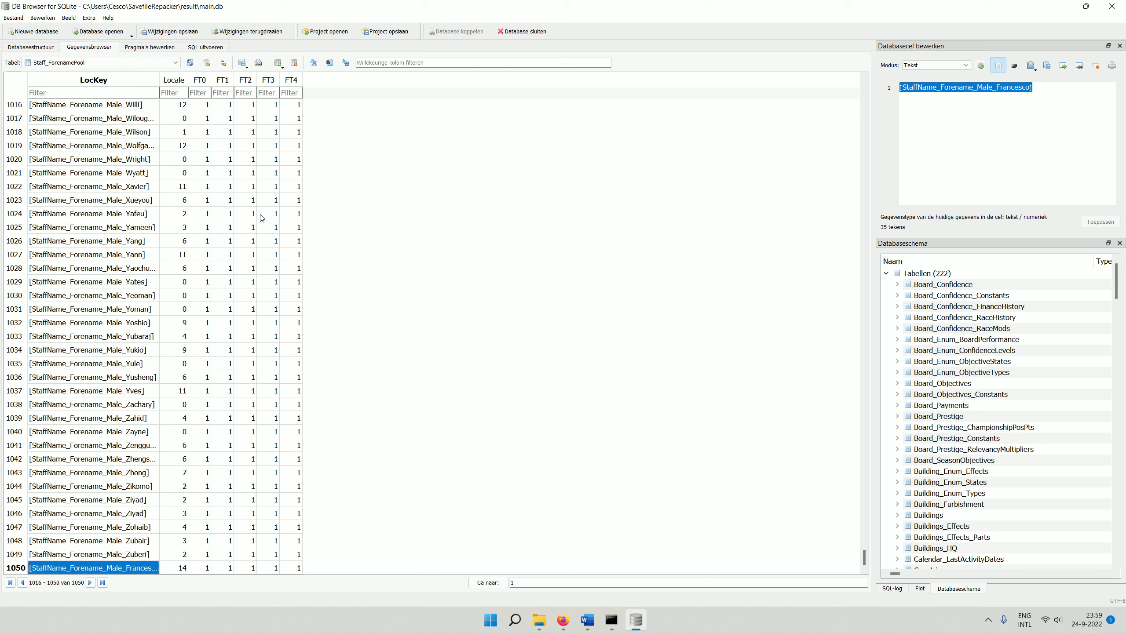
- Switch to browsing the Staff_DriverData table and add a new record at its end
click(176, 63)
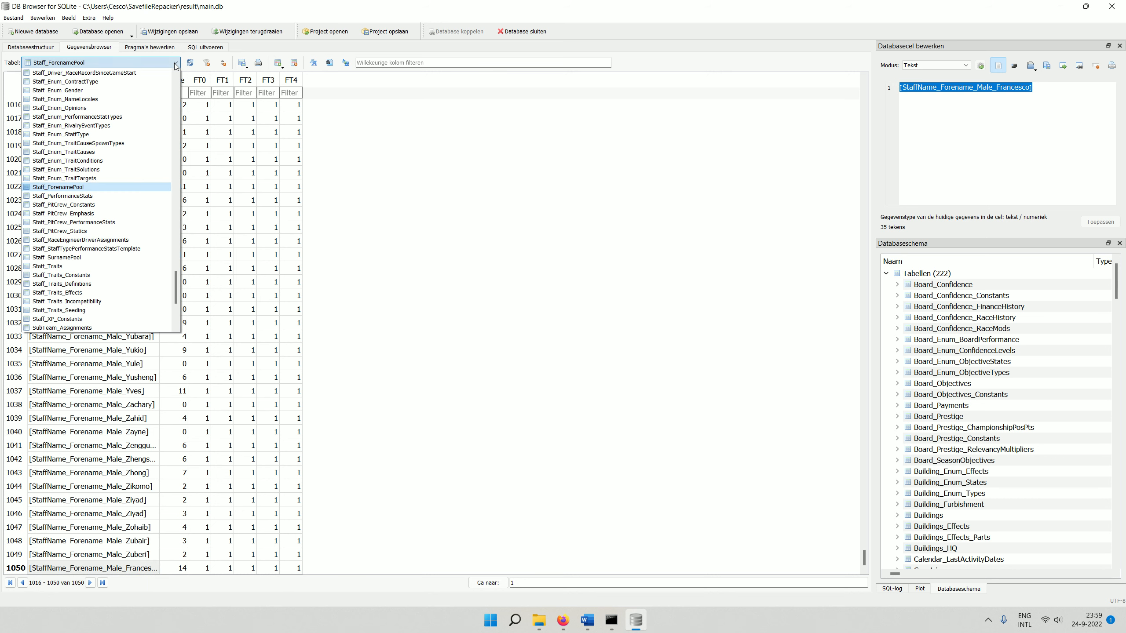
scroll(118, 149, up, 3)
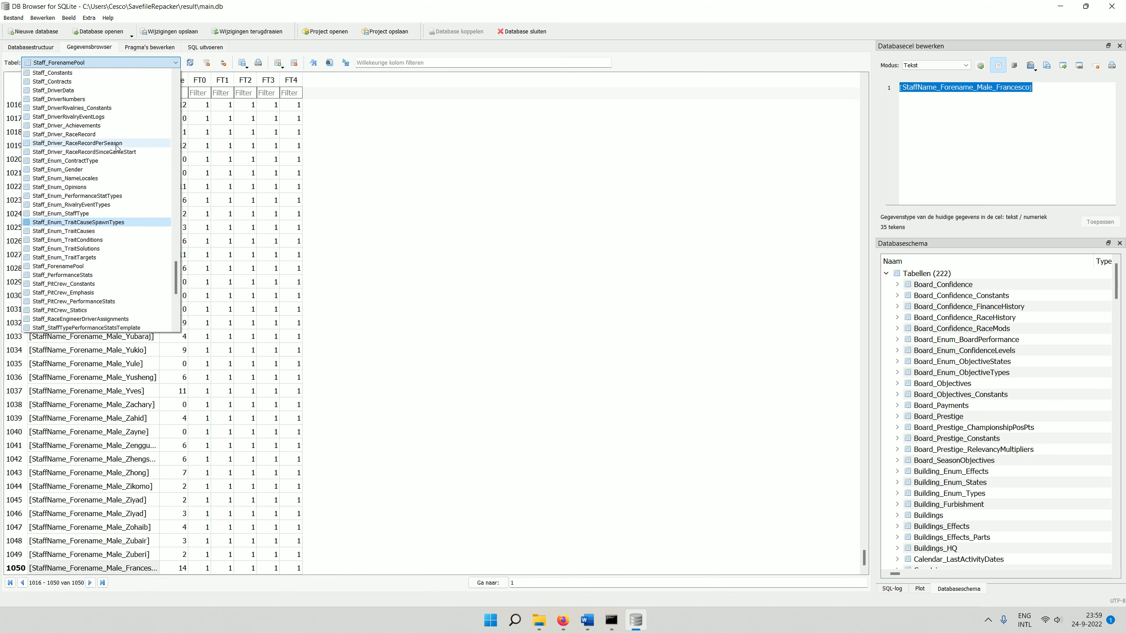
scroll(116, 148, up, 3)
click(107, 128)
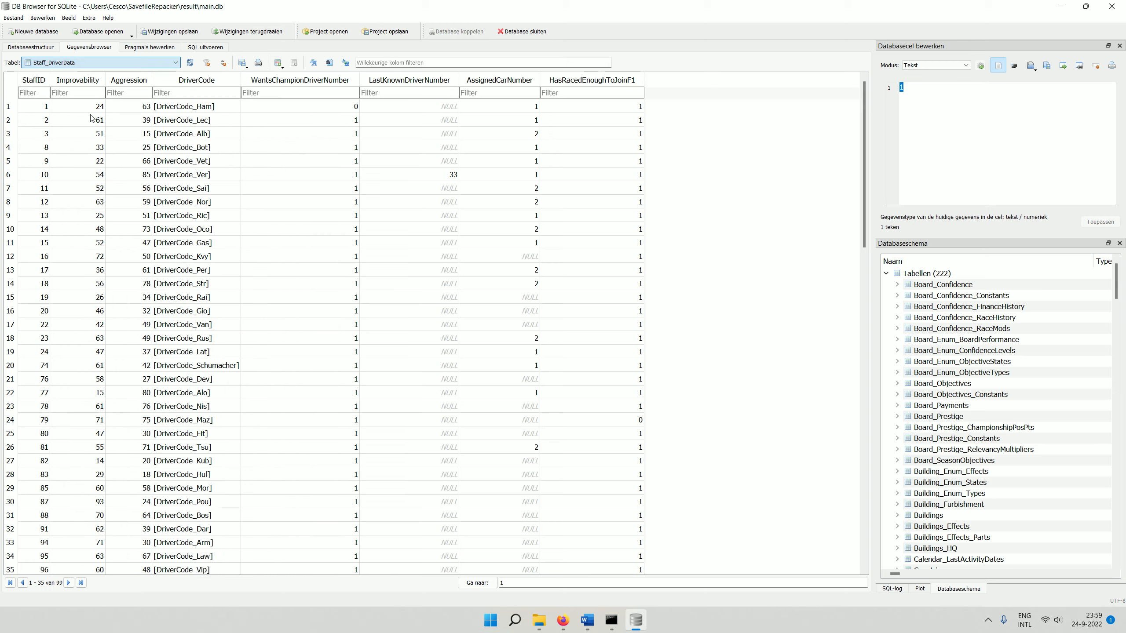
drag(861, 116, 864, 437)
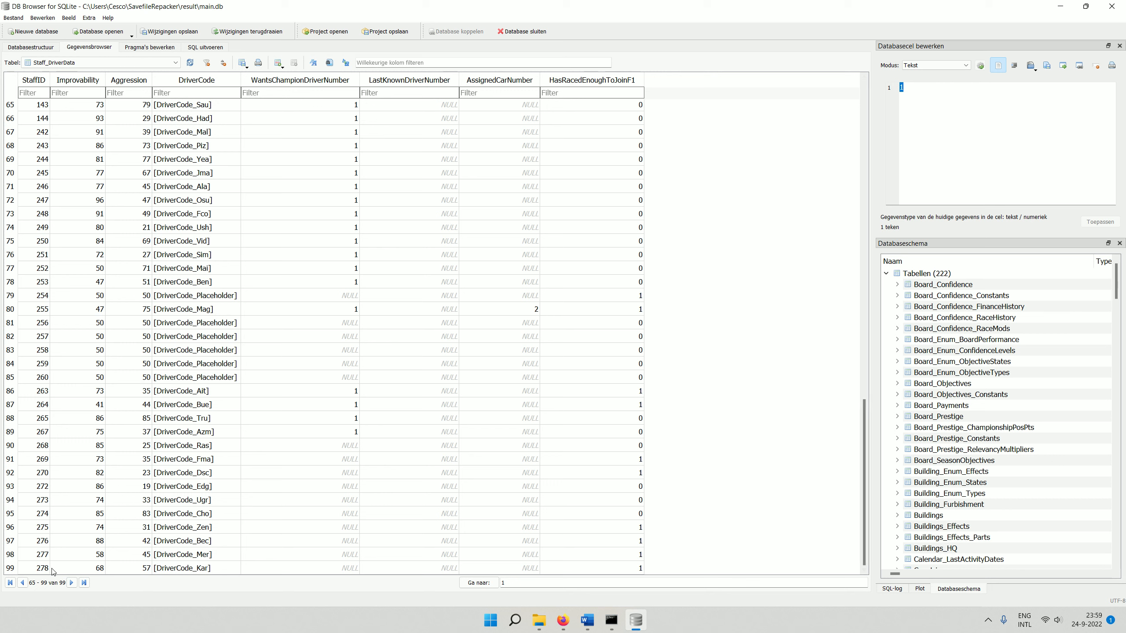
click(278, 62)
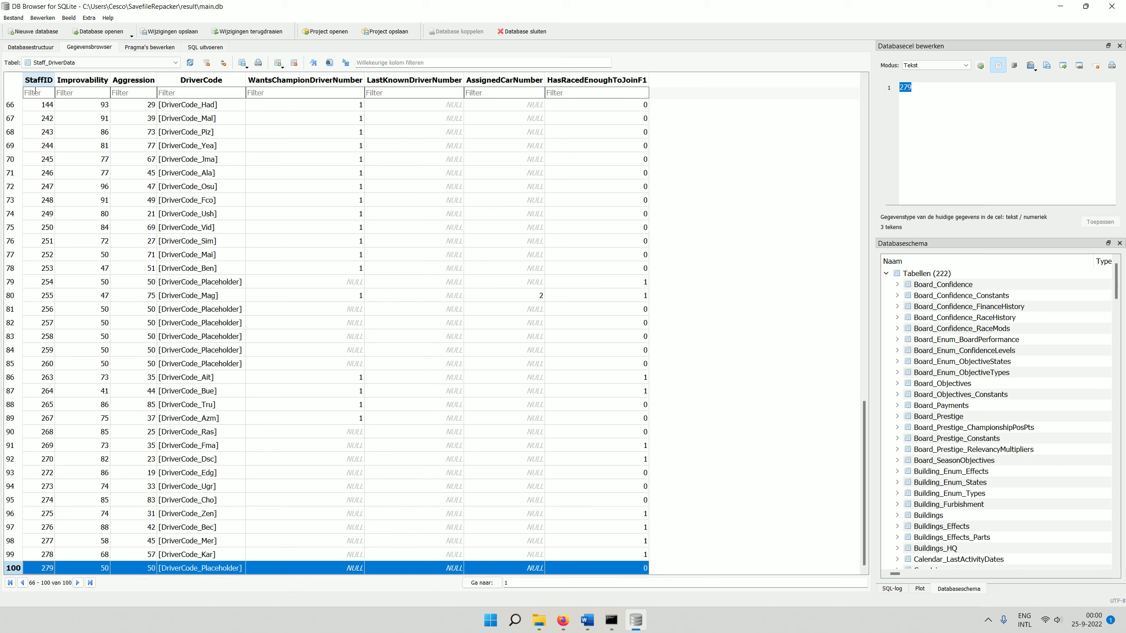
- Set the StaffID of the new Staff_DriverData record in row 100 to 291
double_click(40, 568)
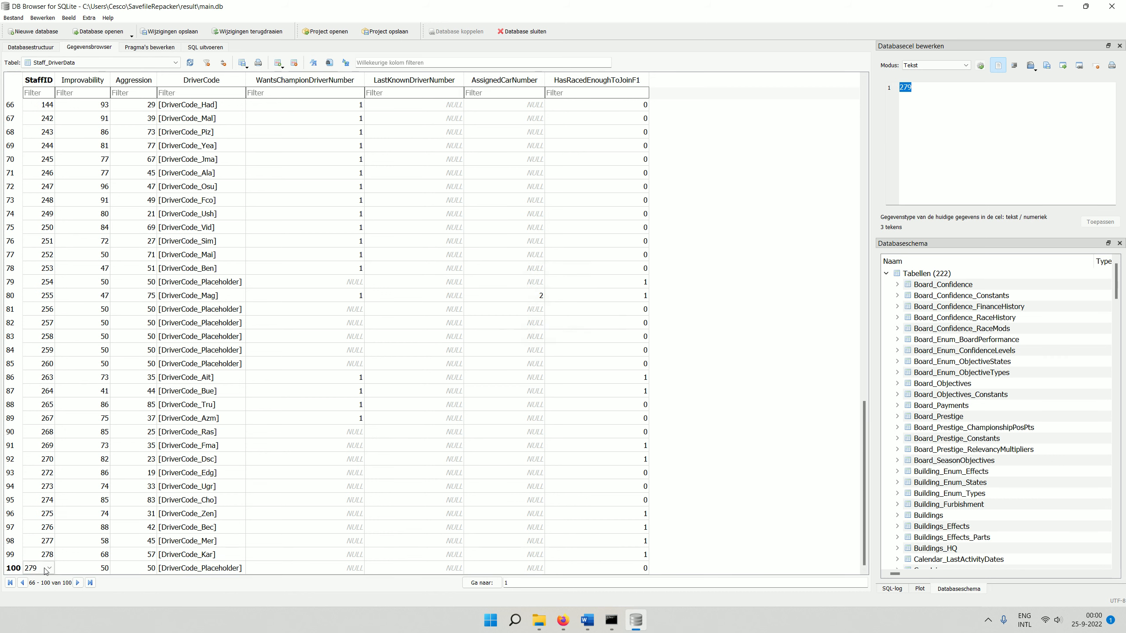
click(49, 568)
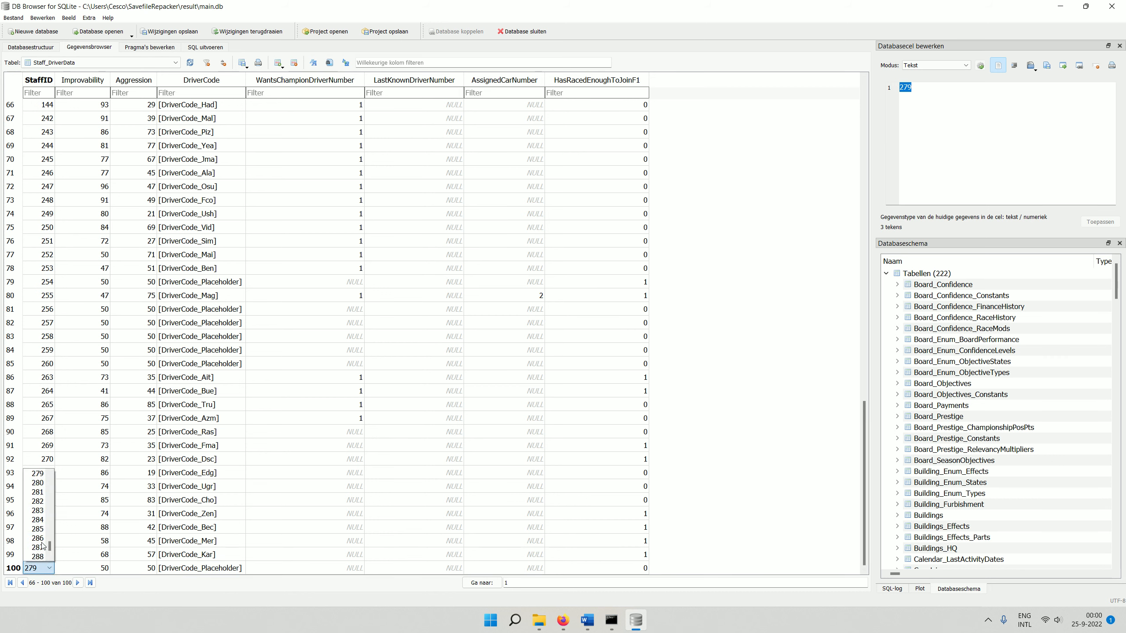
scroll(43, 555, down, 1)
click(38, 557)
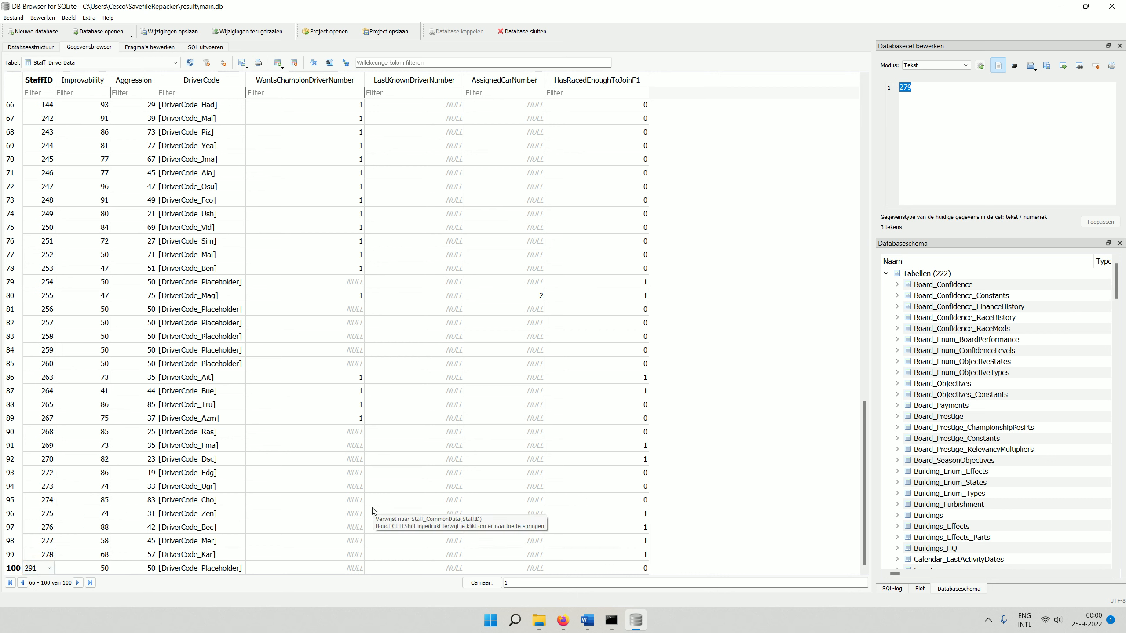
click(787, 405)
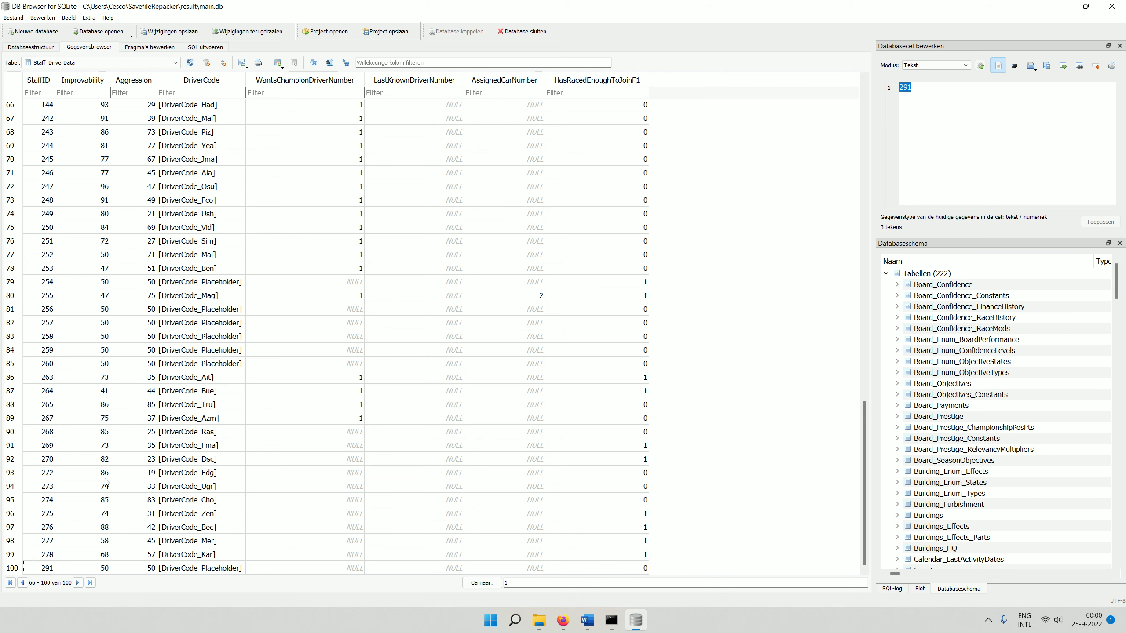
- Set the new driver record's Improvability to 80 and its Aggression to 11
click(96, 568)
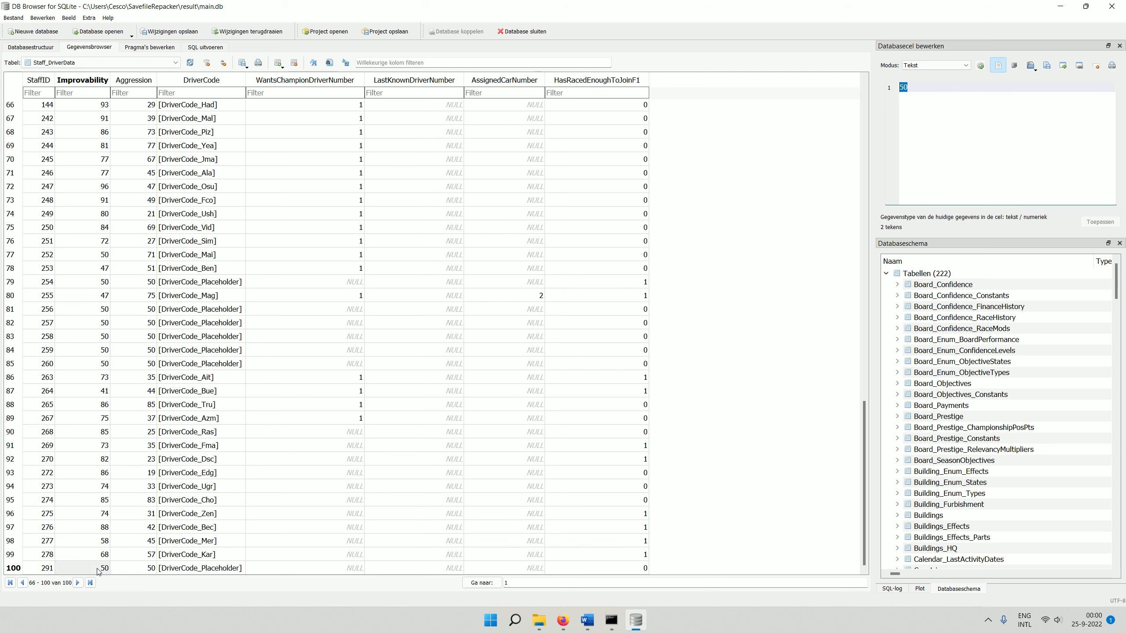
double_click(100, 570)
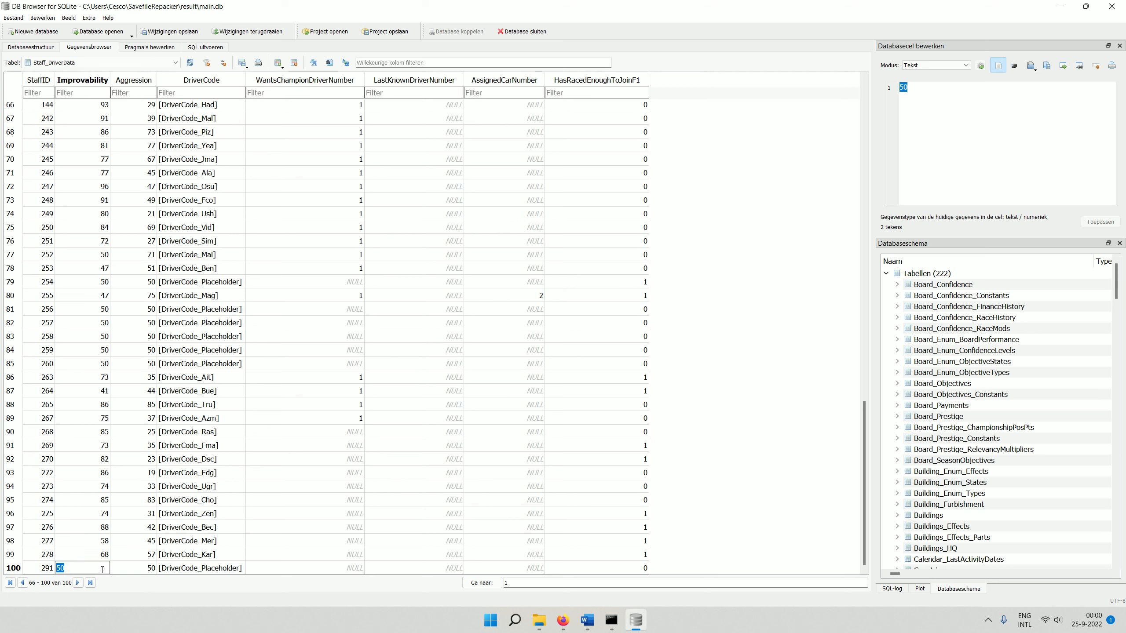
text(80)
click(150, 571)
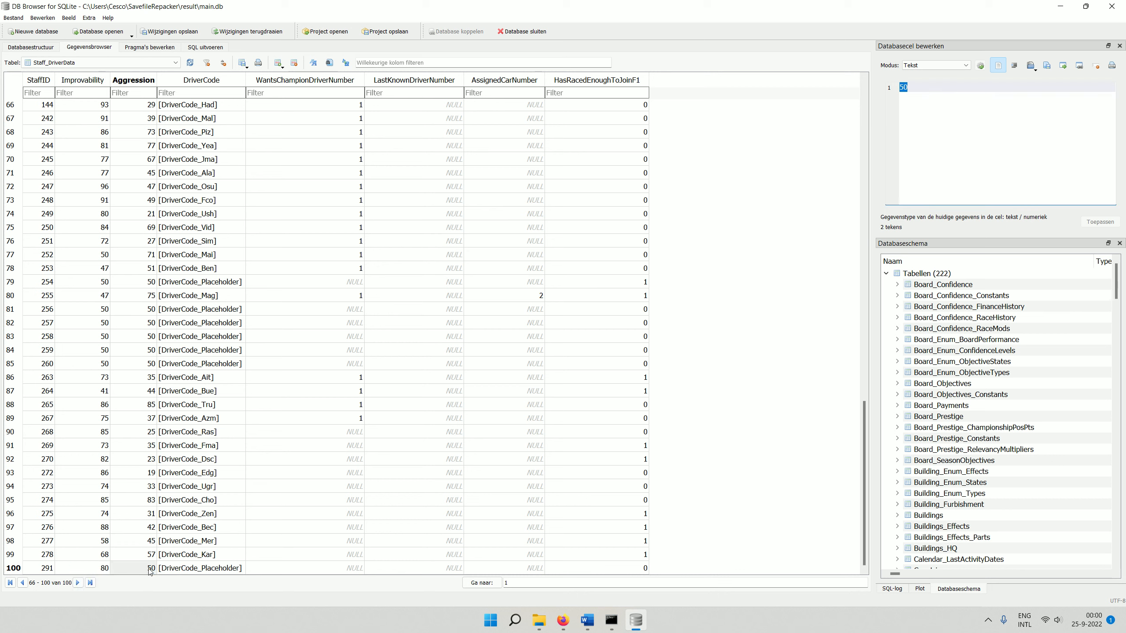
double_click(151, 570)
click(152, 568)
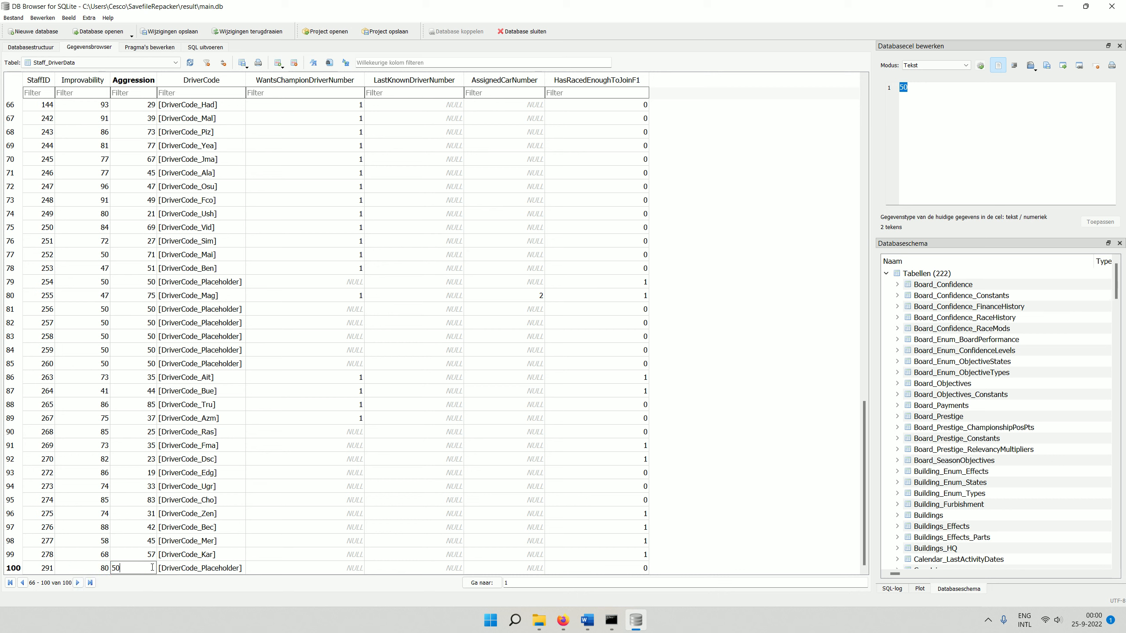
double_click(111, 568)
text(11)
- Replace the placeholder part of the new record's DriverCode so it reads [DriverCode_Mas]
click(226, 571)
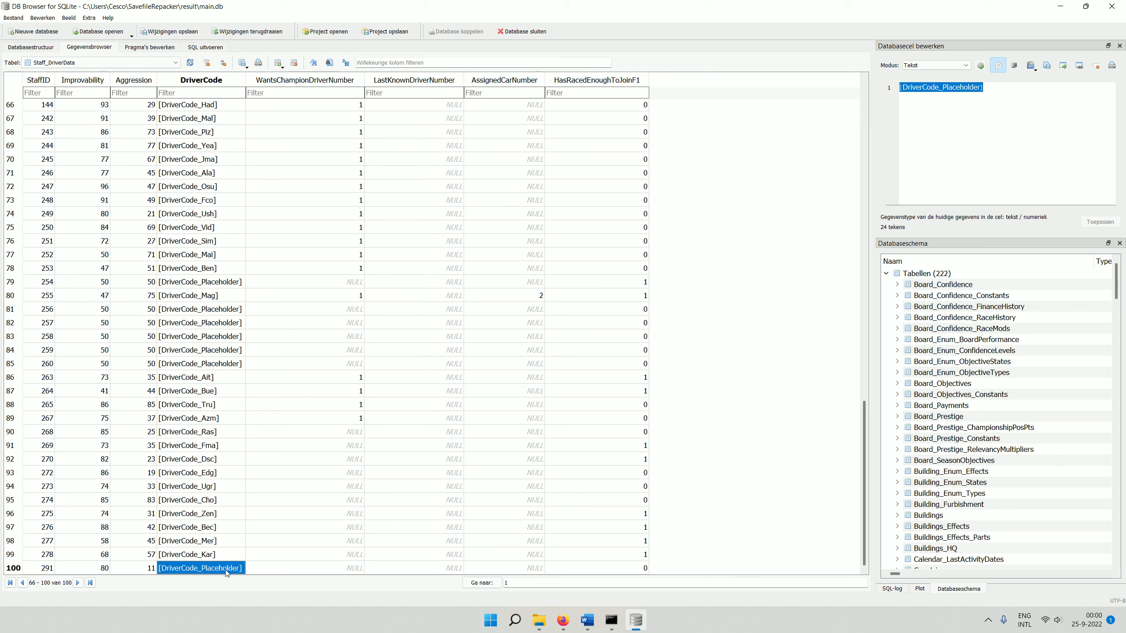
double_click(226, 571)
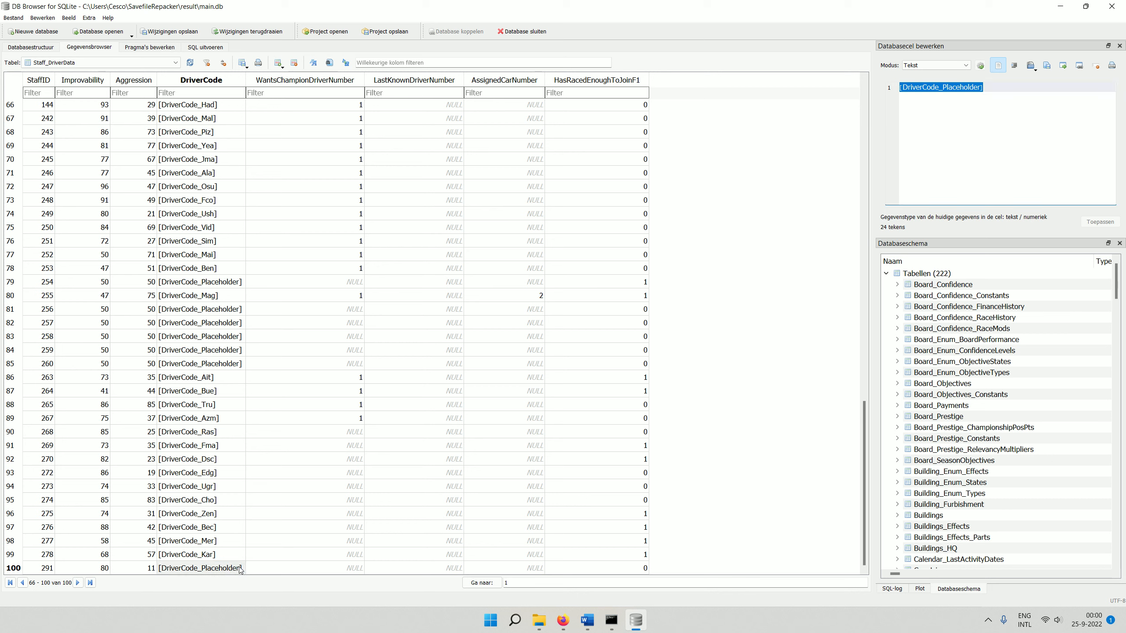
click(238, 569)
click(239, 569)
drag(239, 568, 201, 569)
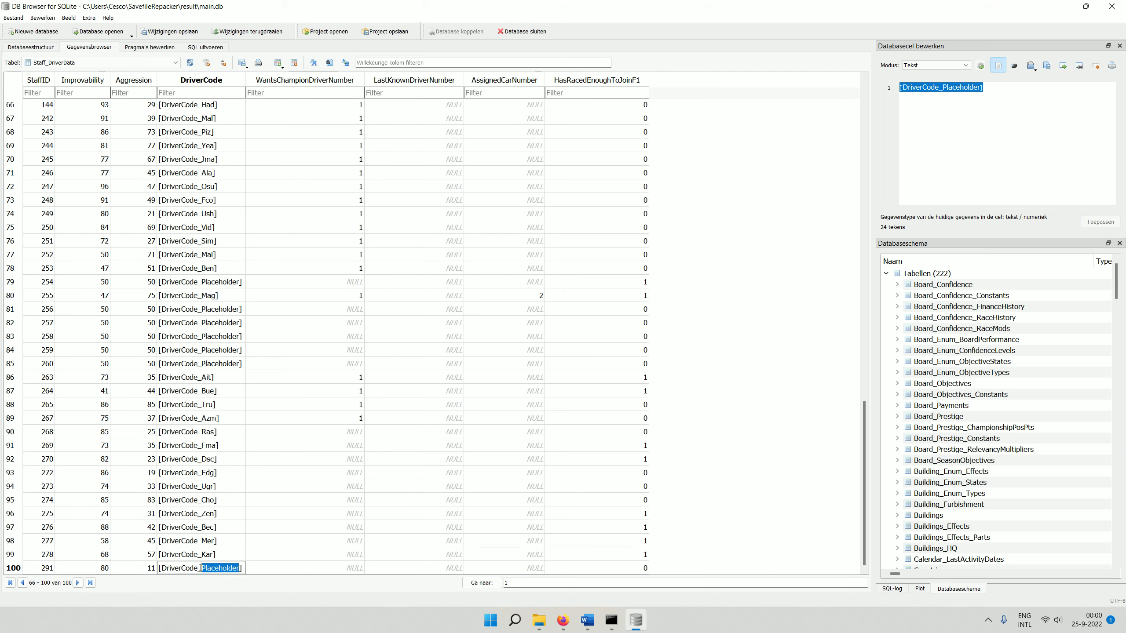
text(Mas)
- Set WantsChampionDriverNumber to 1 for the new driver record in row 100
click(335, 559)
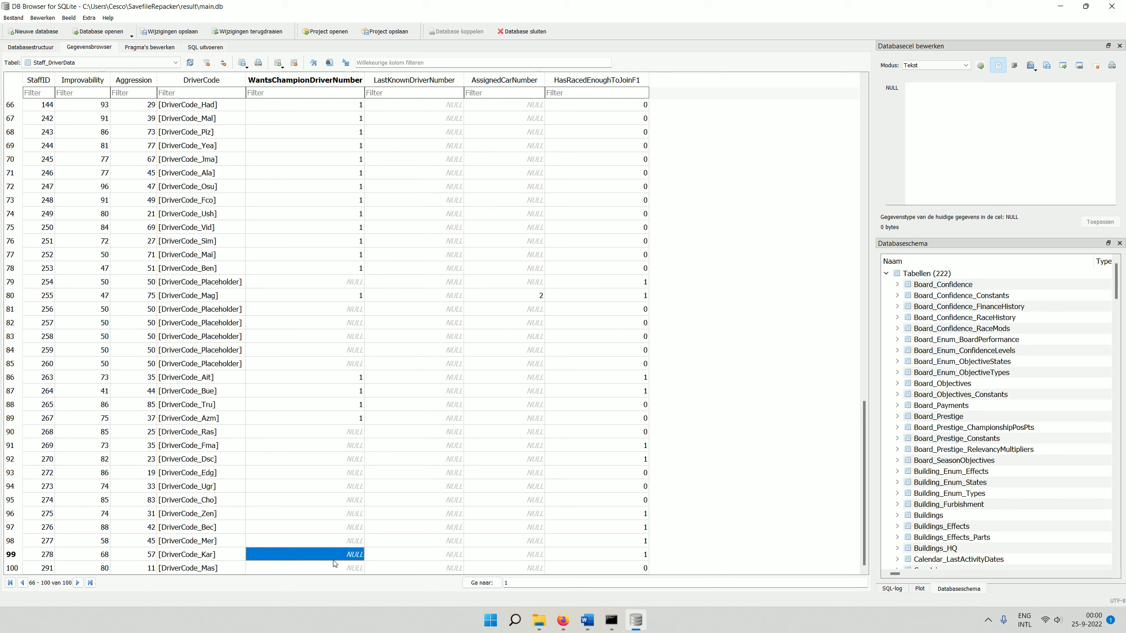
click(339, 568)
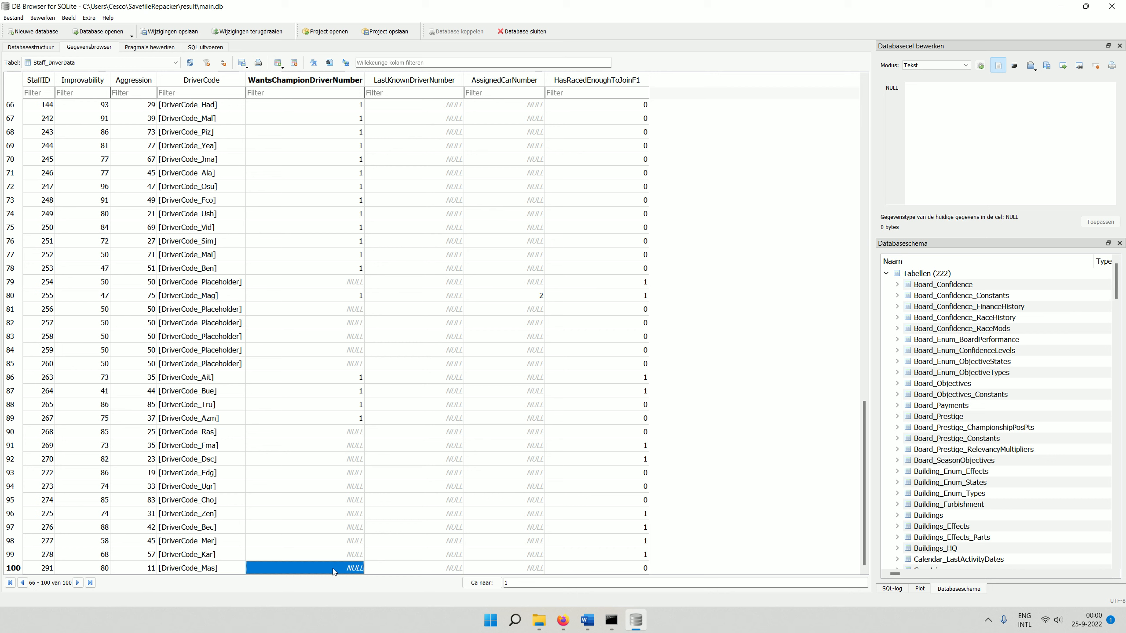
text(1)
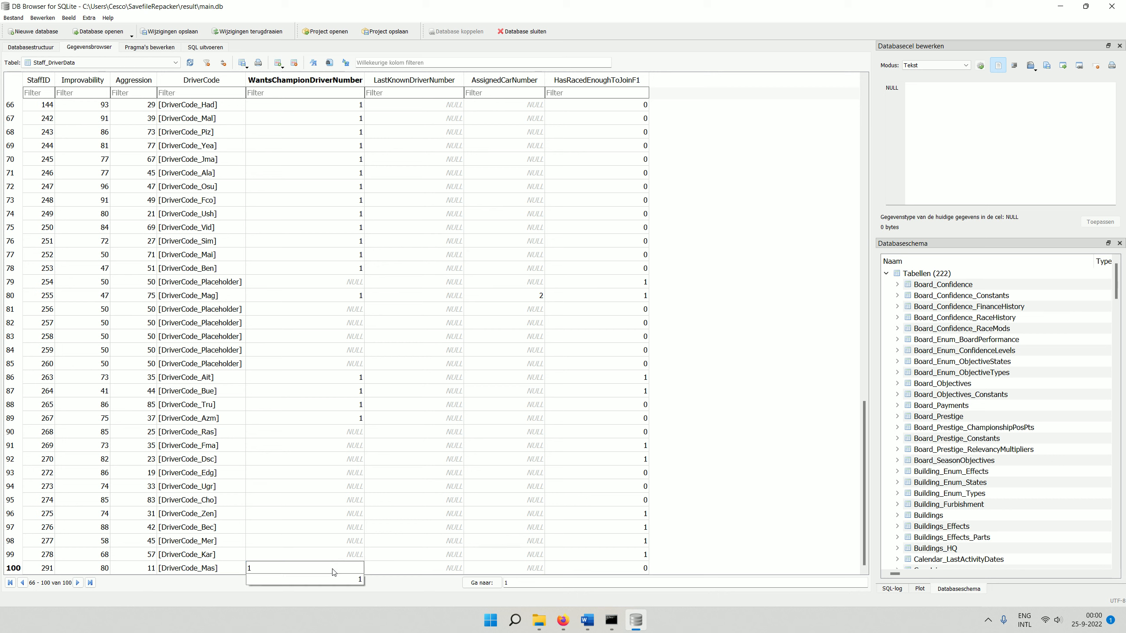
- Set the LastKnownDriverNumber of the new driver record to 19, leaving AssignedCarNumber as NULL
click(419, 568)
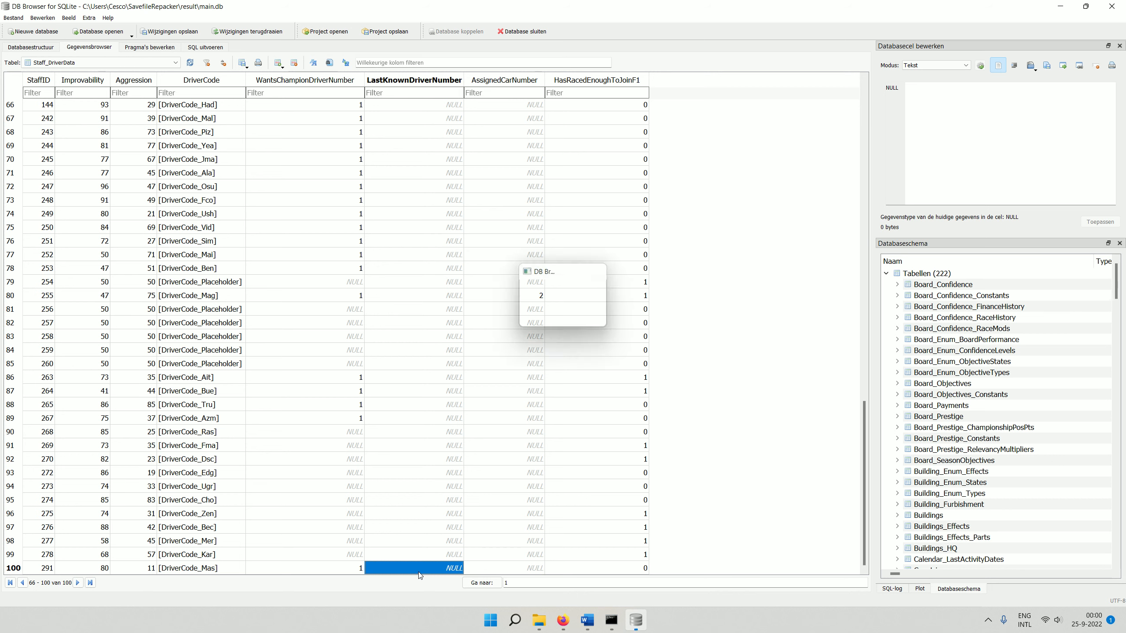
double_click(418, 571)
click(419, 574)
scroll(421, 541, down, 2)
click(408, 539)
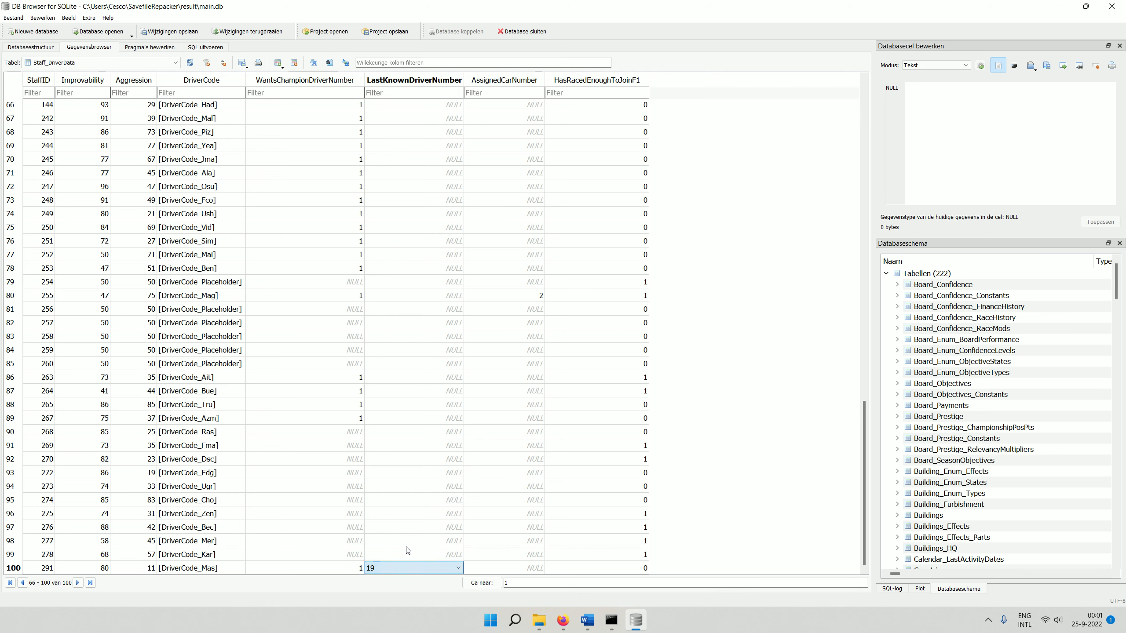
click(503, 569)
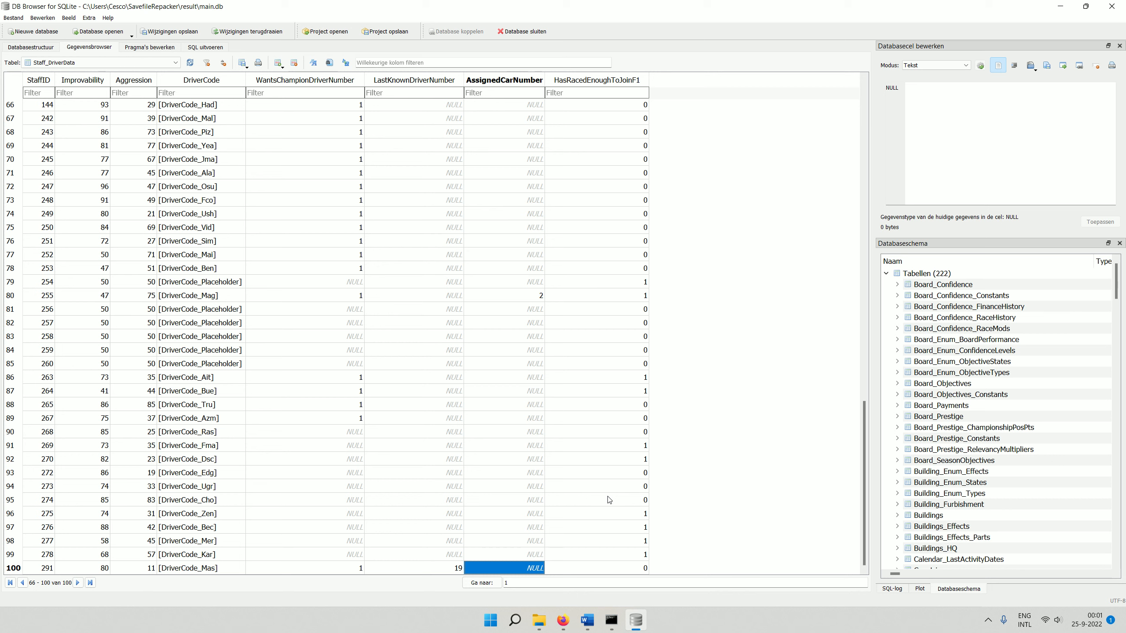
- Set HasRacedEnoughToJoinF1 to 1 for the new driver record
click(644, 571)
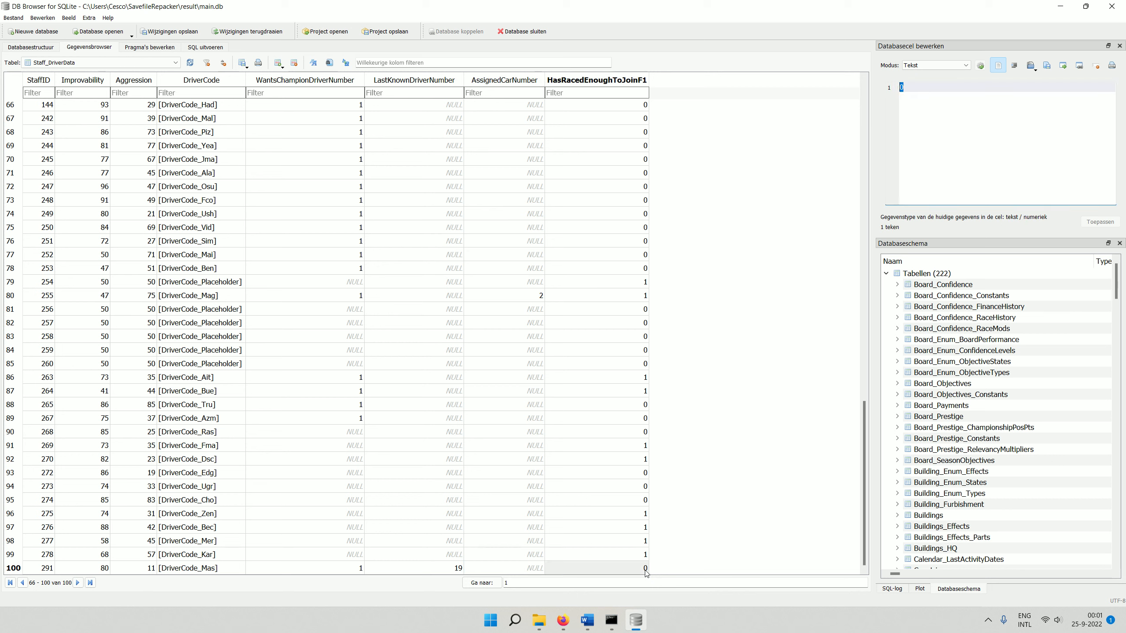
text(1)
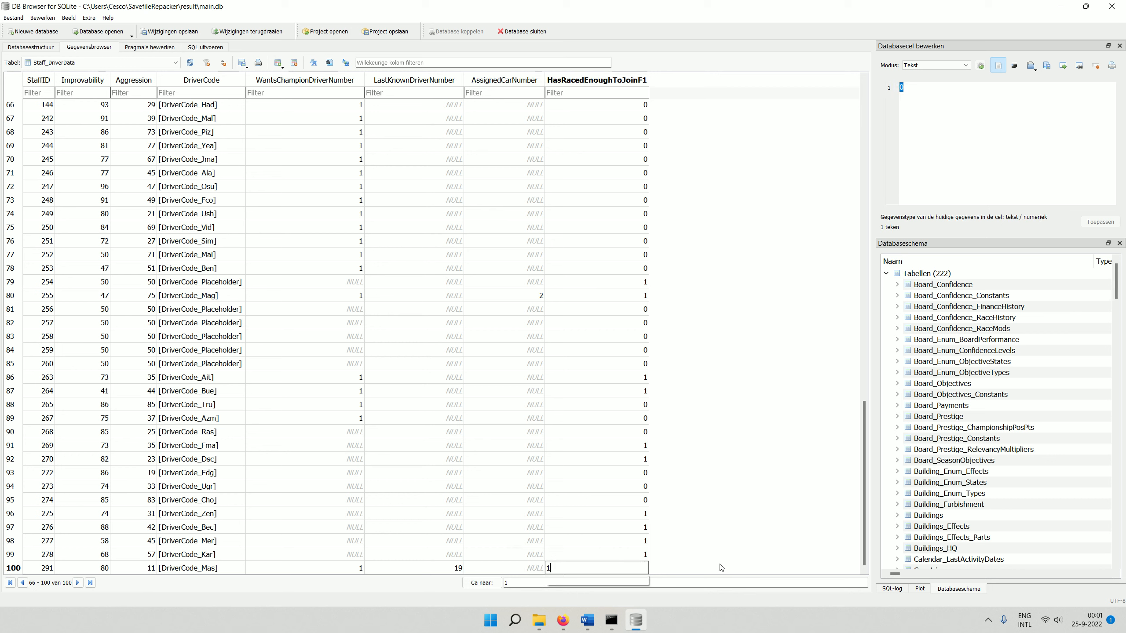
key(Return)
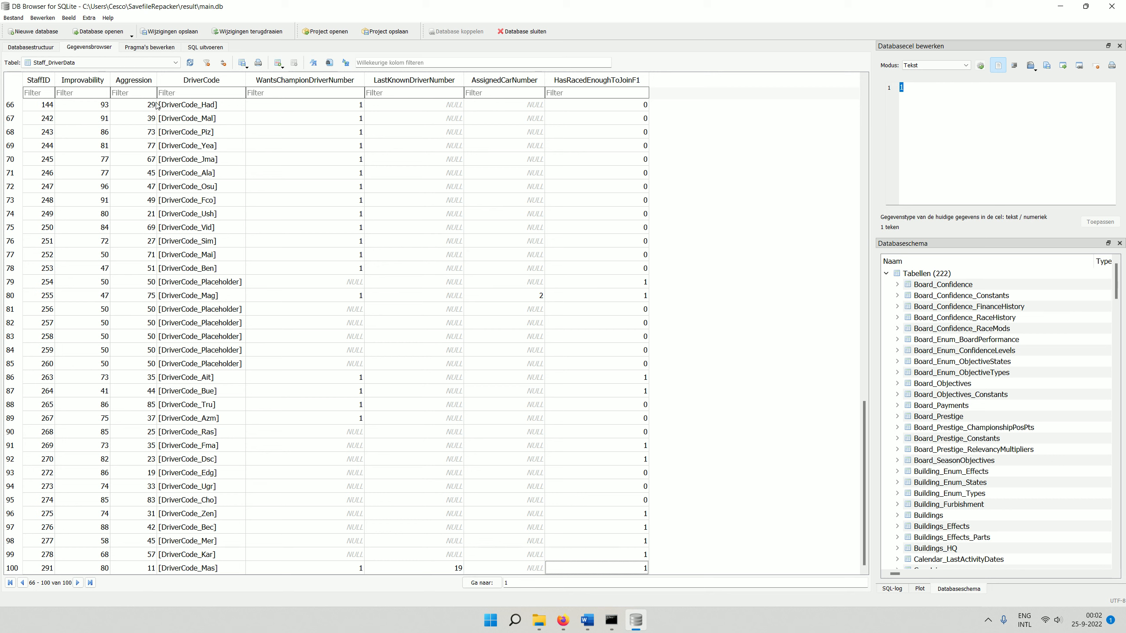
- Open the Staff_PerformanceStats table and save a new record for StaffID 291 with StatID 2, Val 60 and Max 100
click(175, 63)
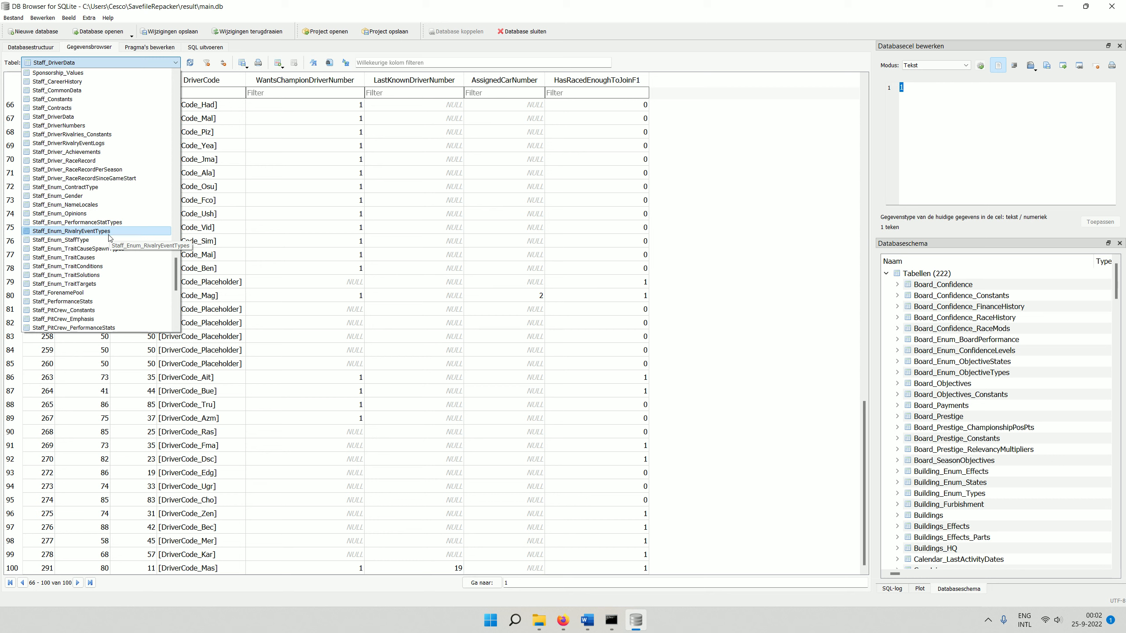
click(82, 302)
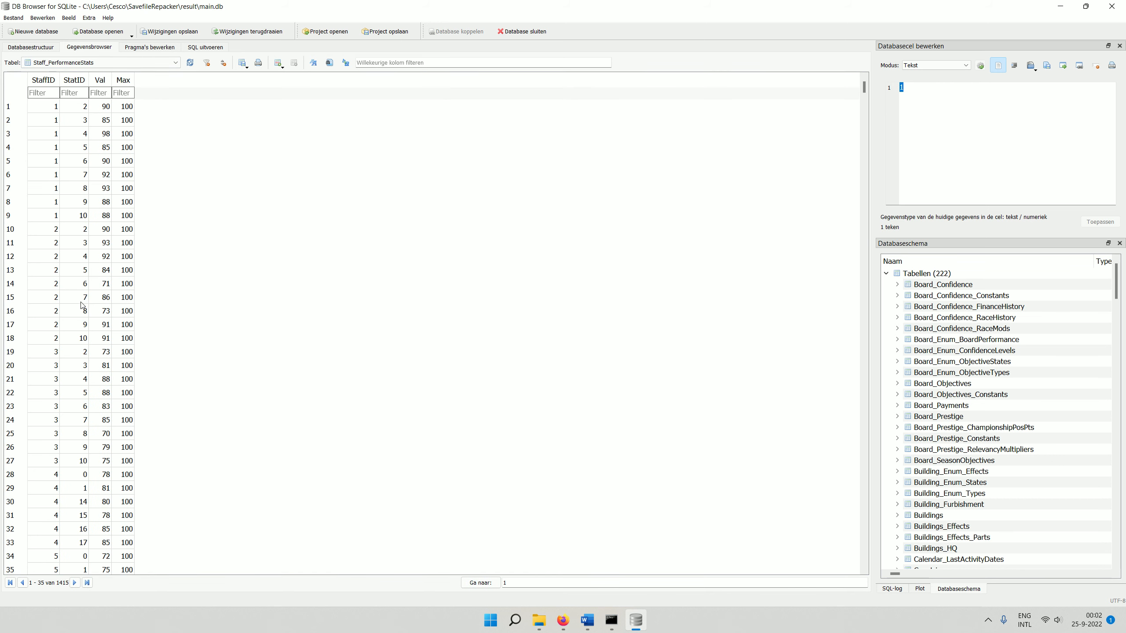
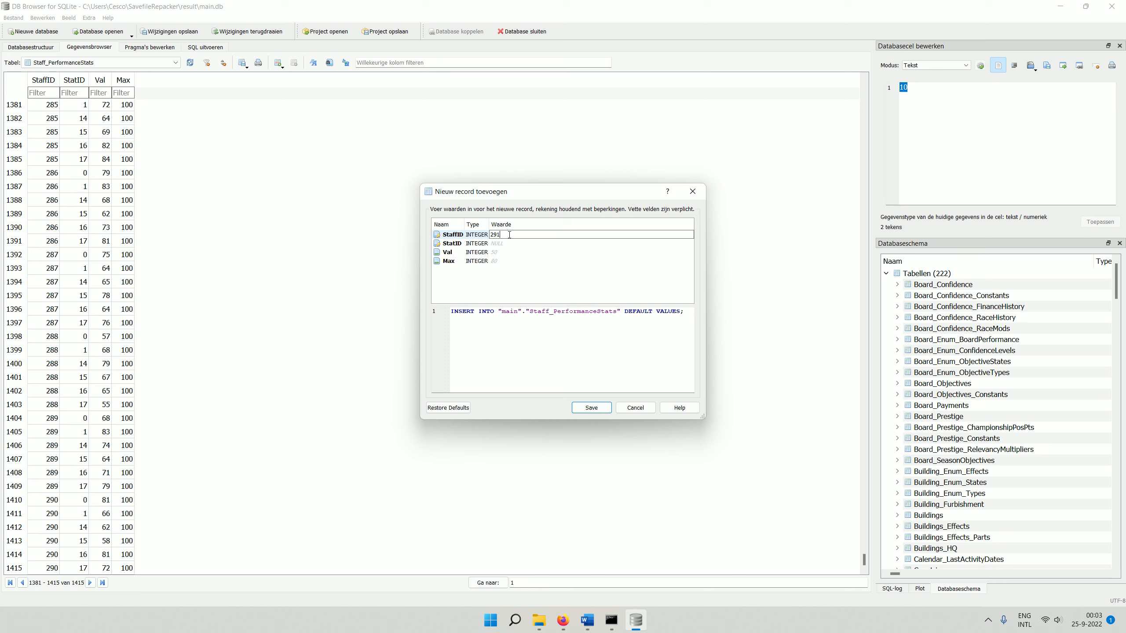
double_click(515, 244)
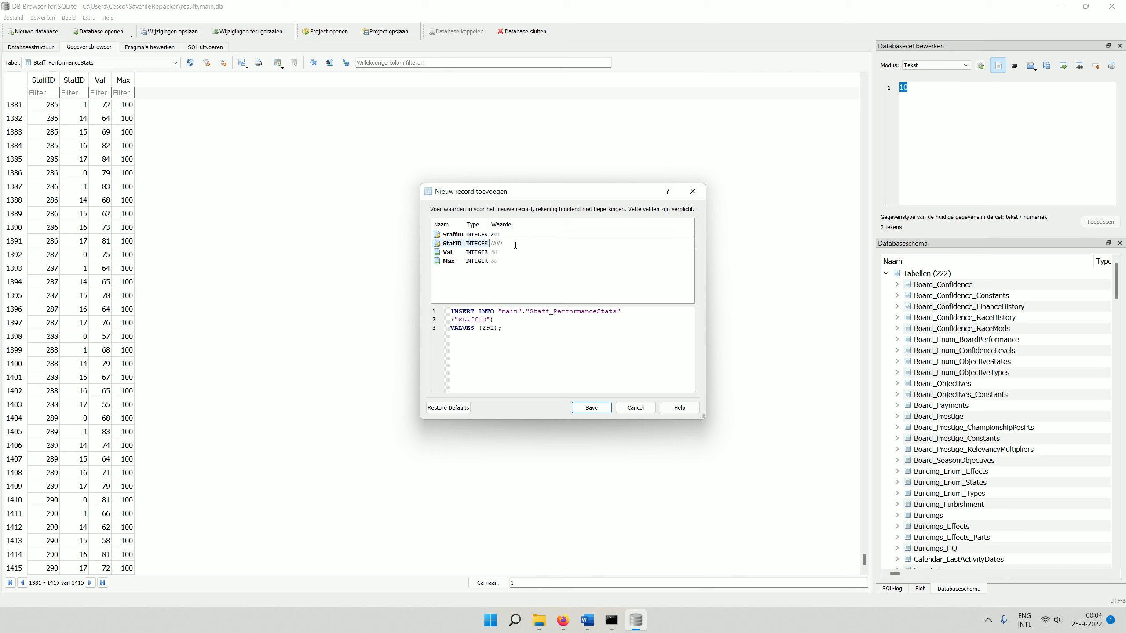
text(2)
click(514, 261)
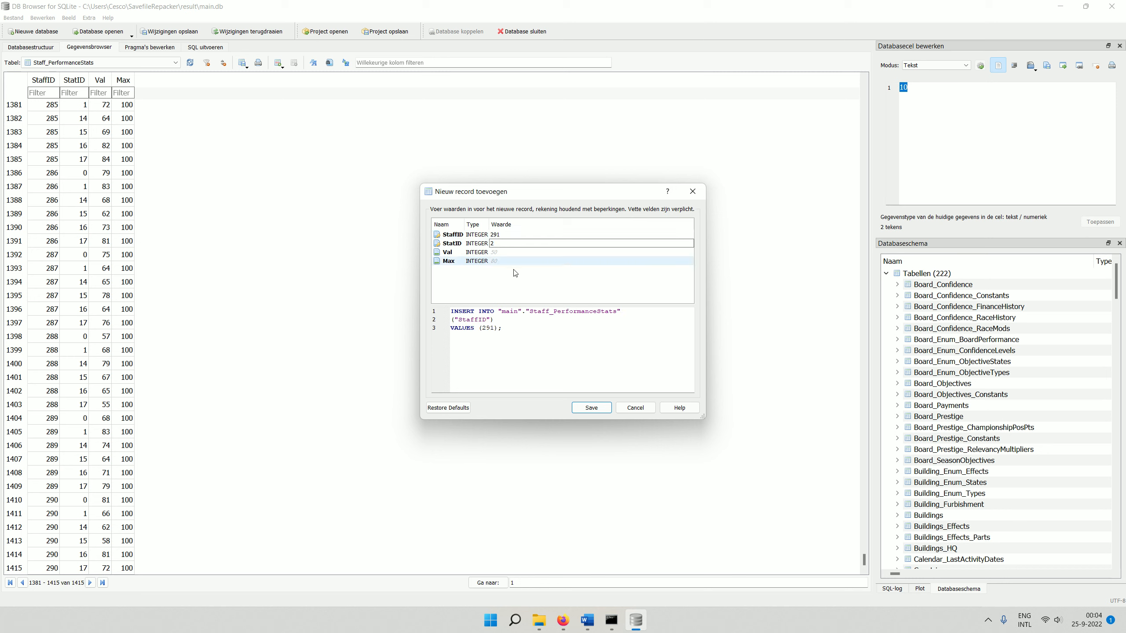
click(513, 261)
text(100)
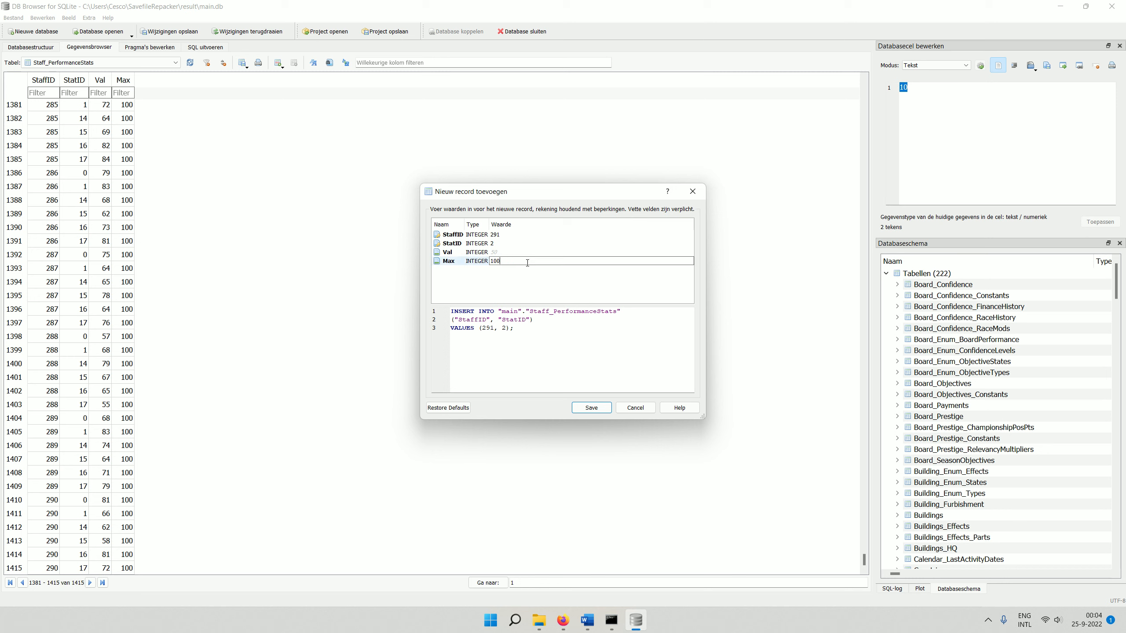
double_click(531, 252)
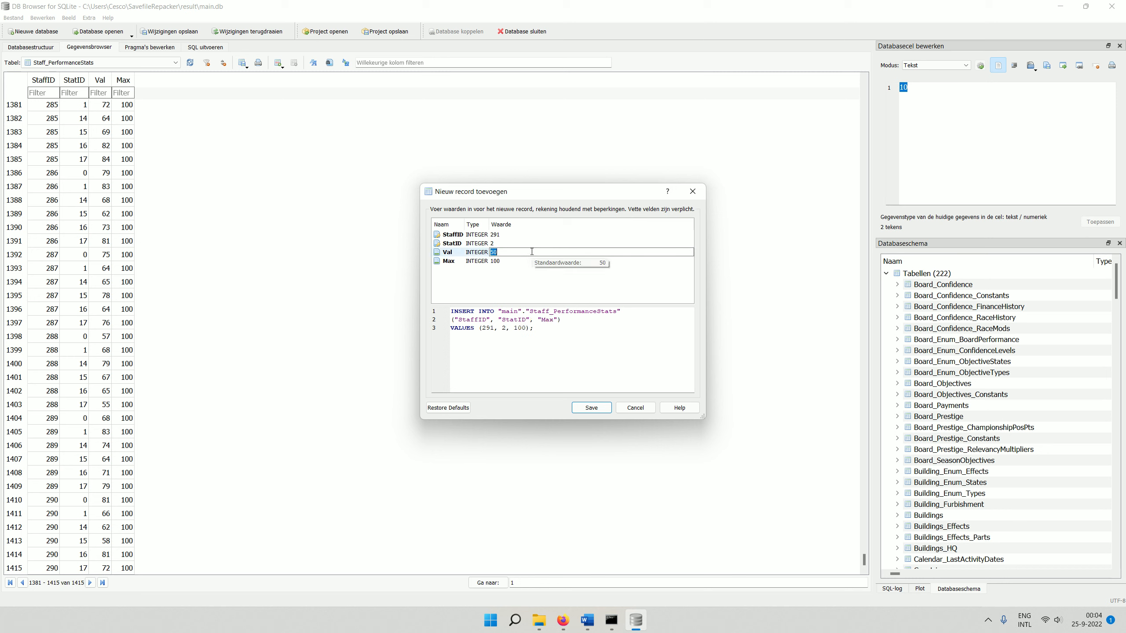
text(60)
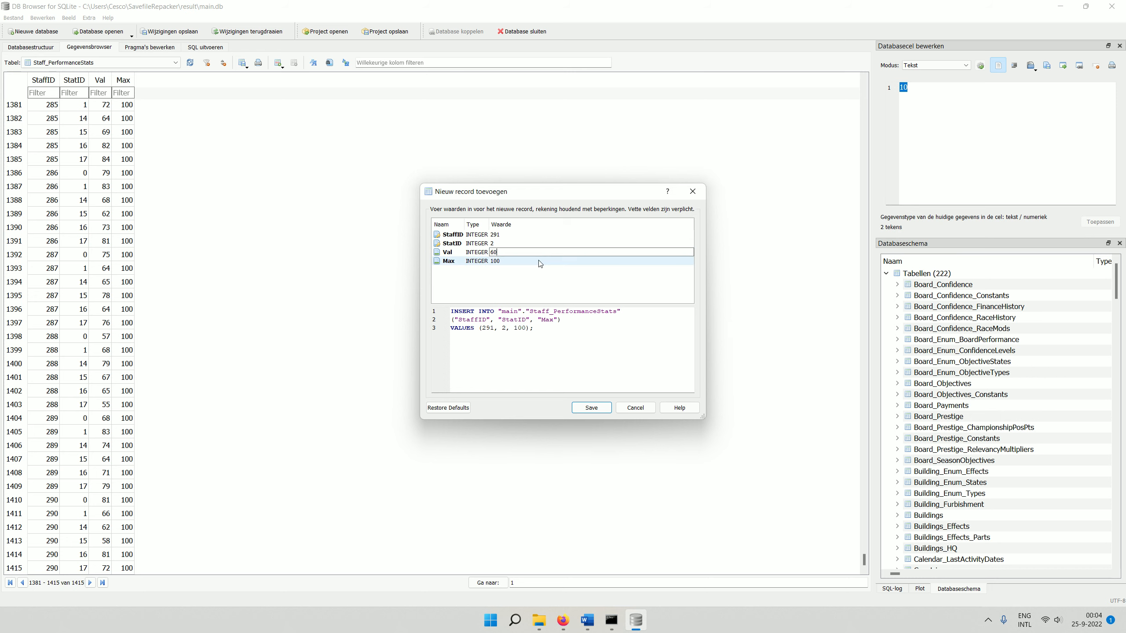
click(592, 407)
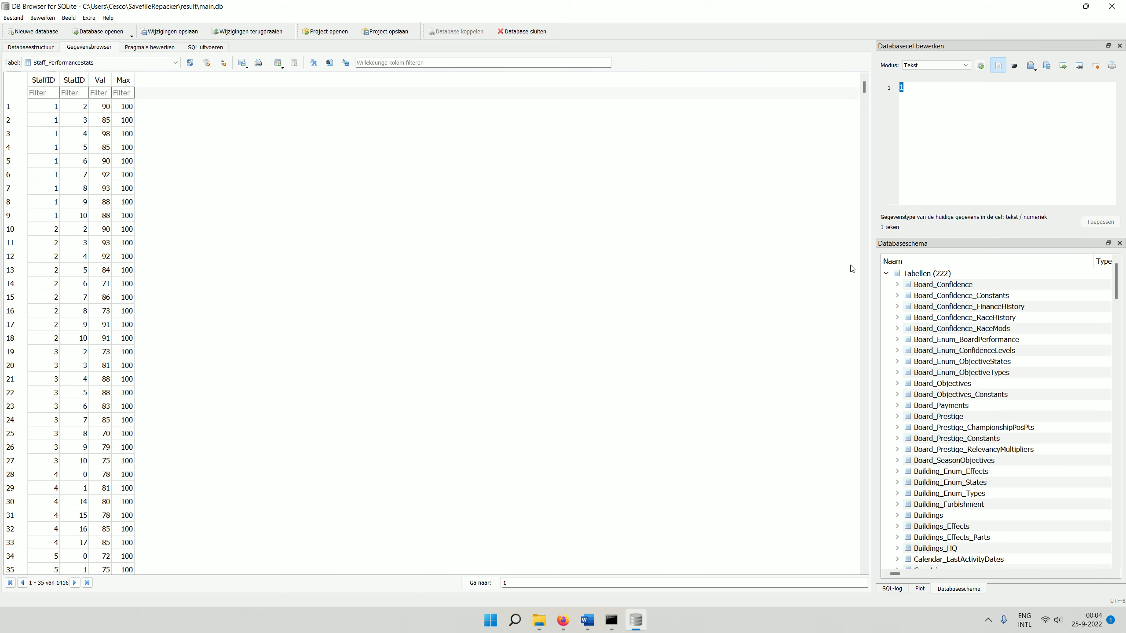
- Add a performance stats record with StaffID 291, StatID 3, Val 86 and Max 100
drag(862, 87, 856, 590)
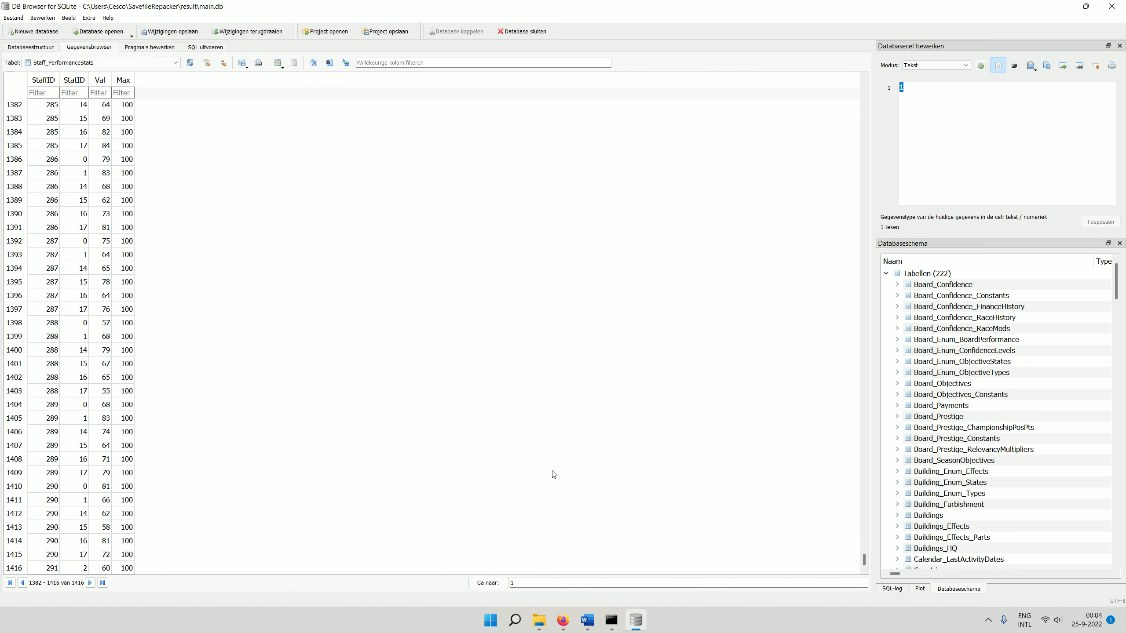
click(278, 64)
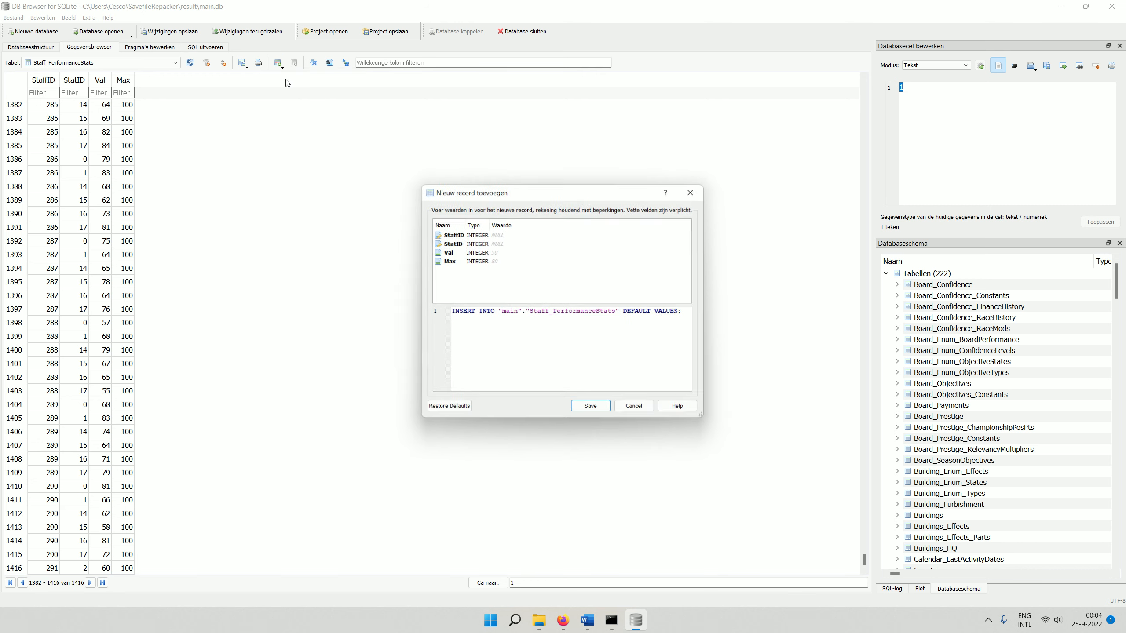
double_click(502, 234)
text(291)
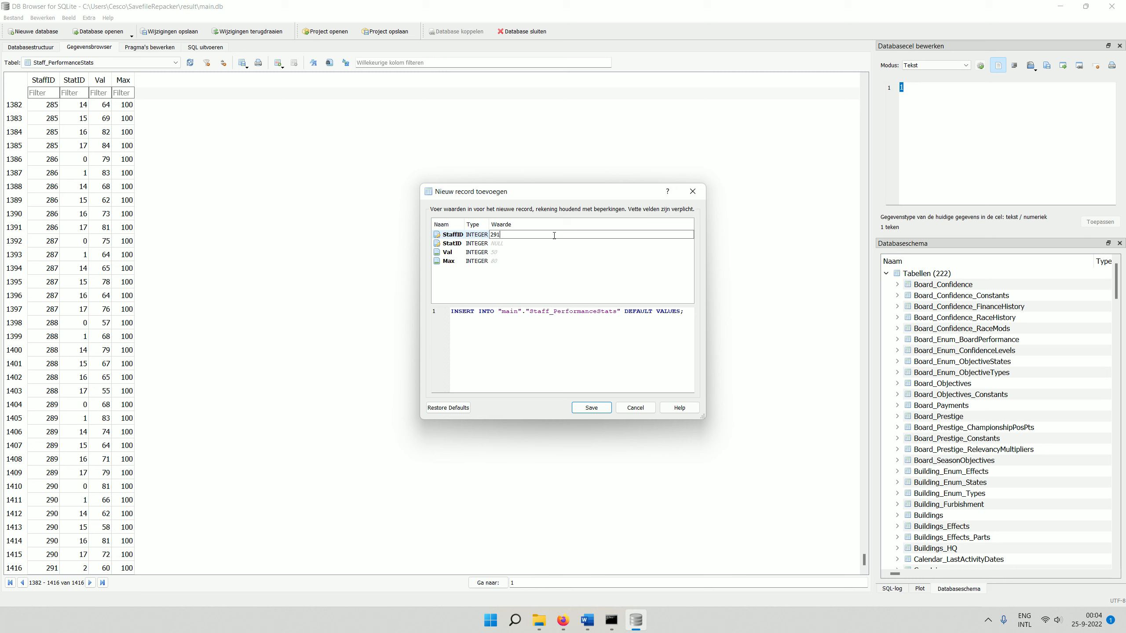
double_click(528, 244)
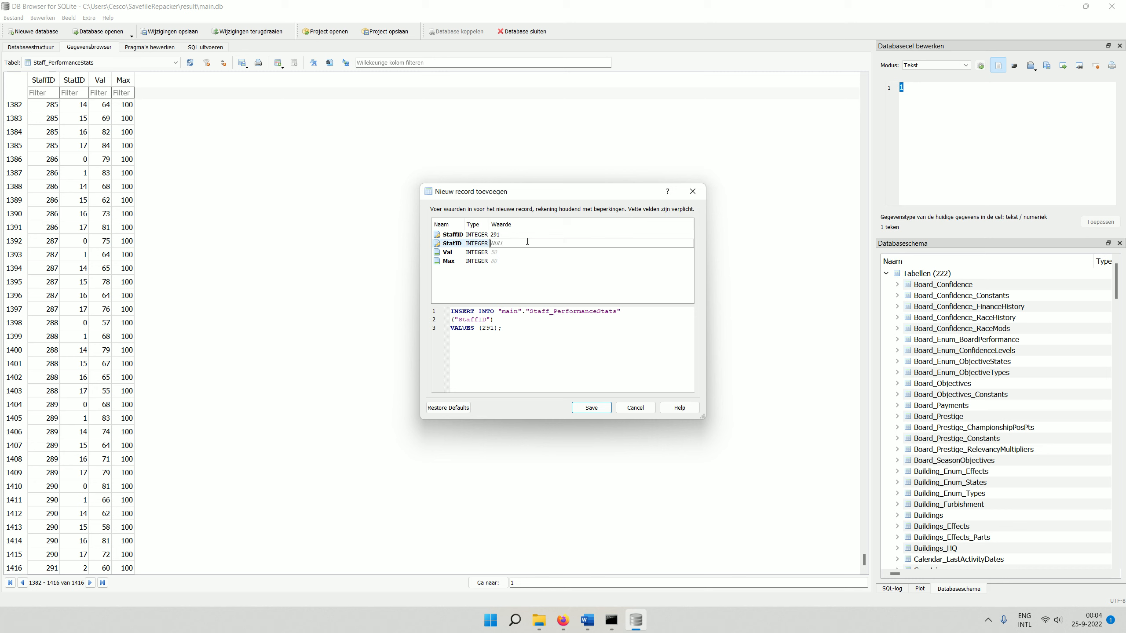
text(3)
double_click(522, 261)
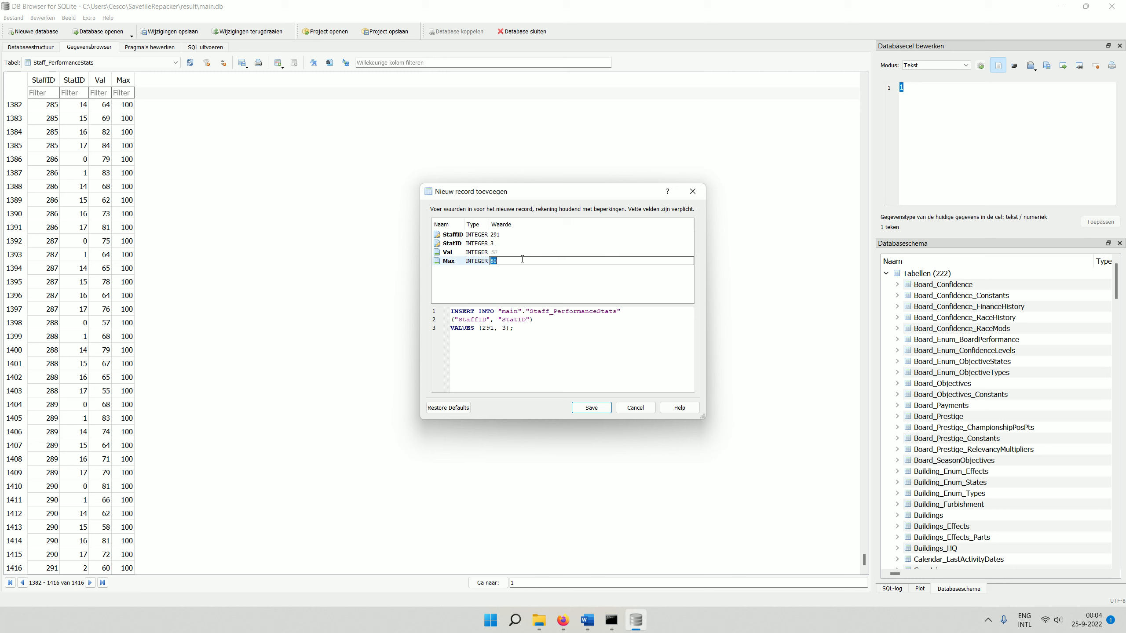
text(100)
double_click(527, 252)
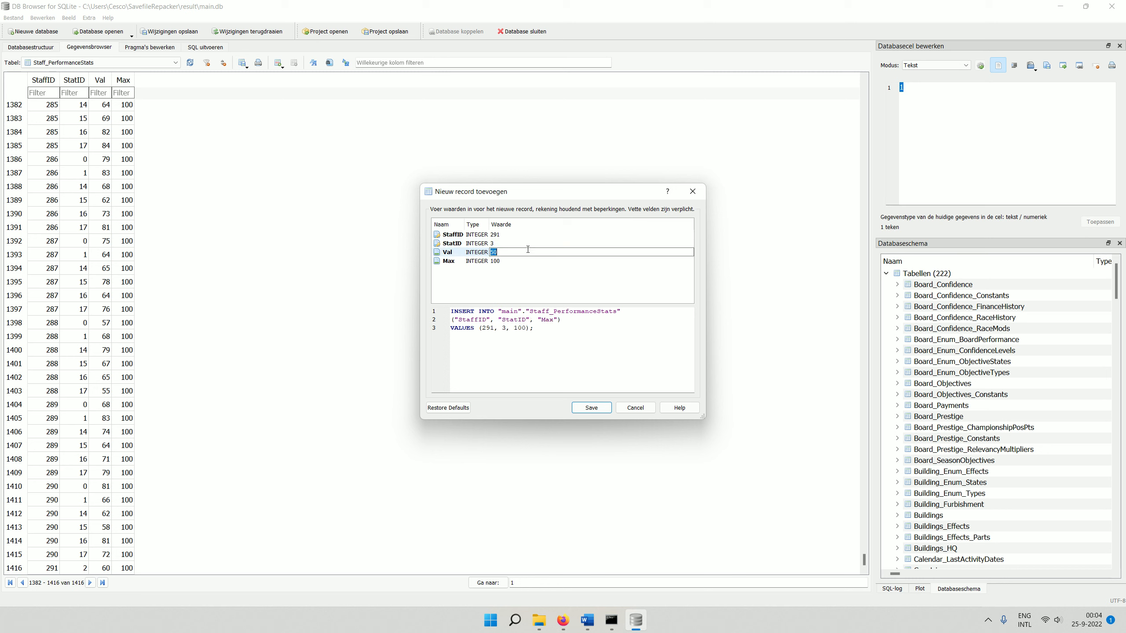
text(86)
click(594, 412)
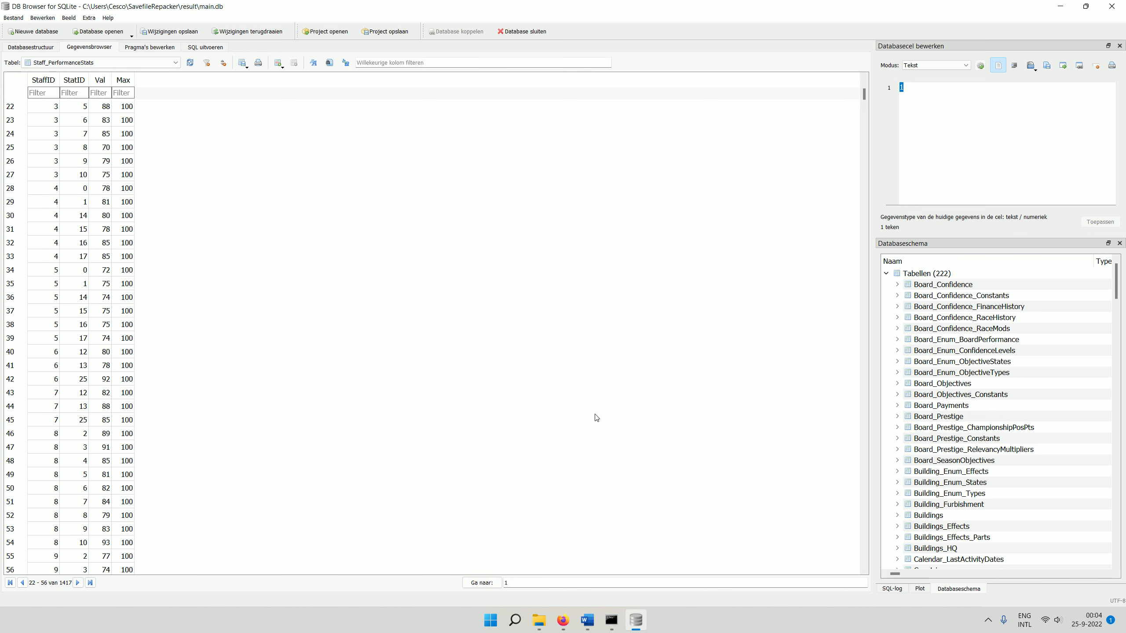
- Add a performance stats record with StaffID 291, StatID 4, Val 59 and Max 100
drag(867, 102, 863, 559)
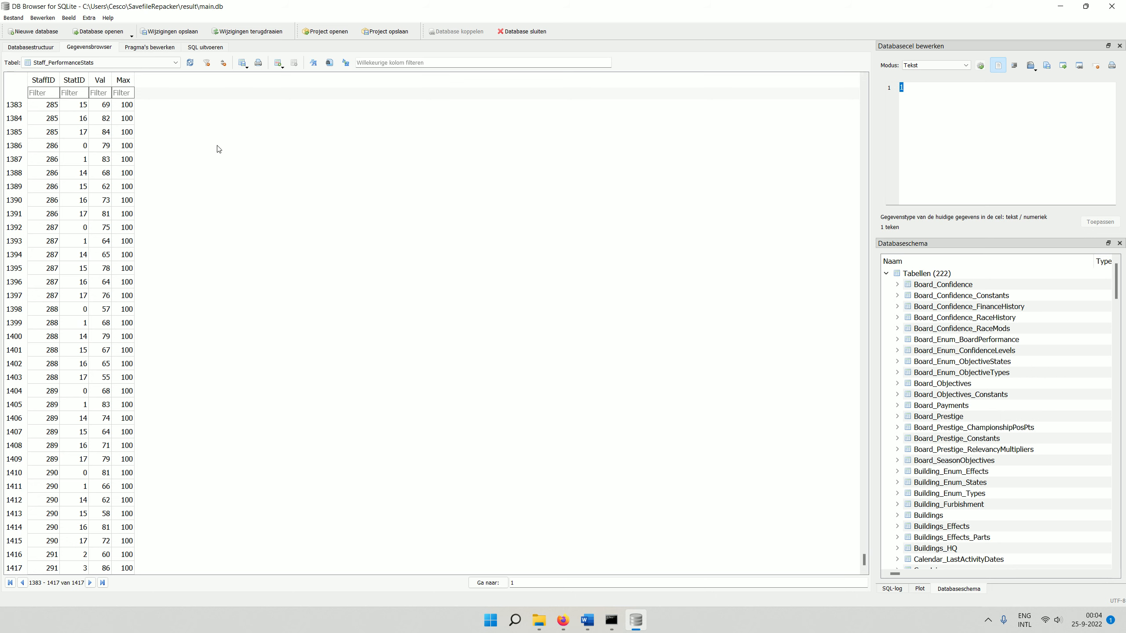
click(277, 63)
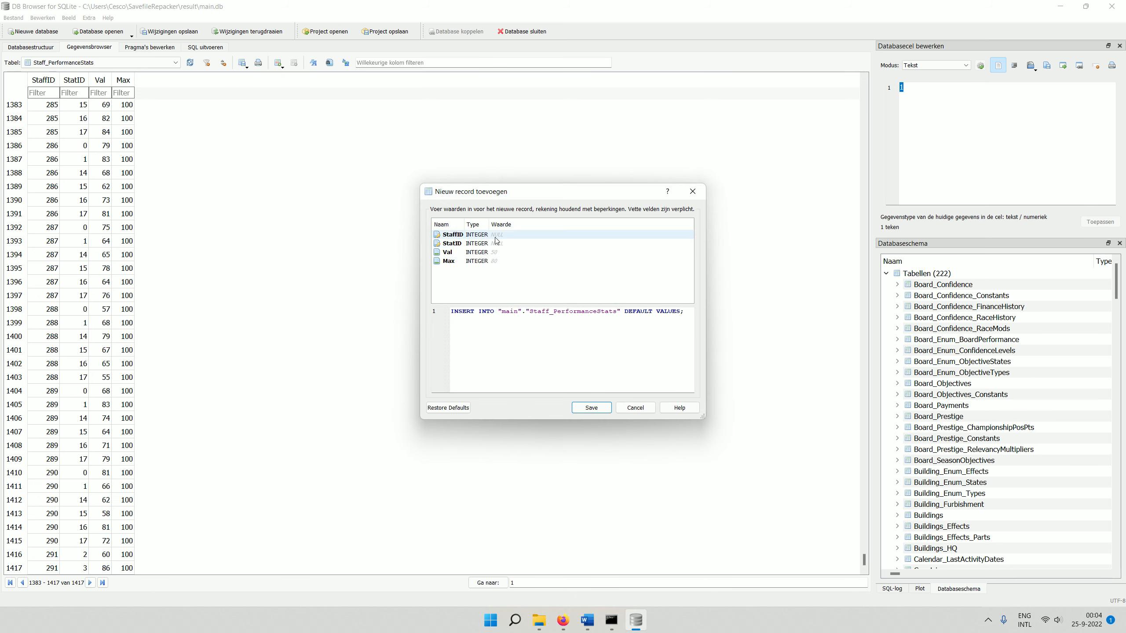
double_click(510, 234)
text(291)
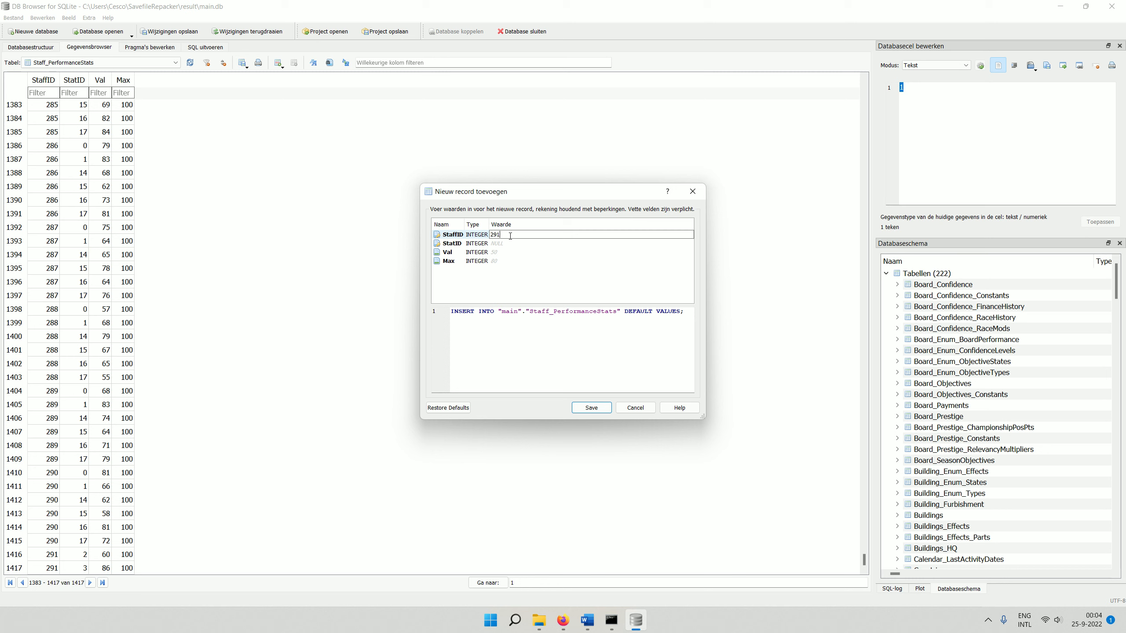
key(Tab)
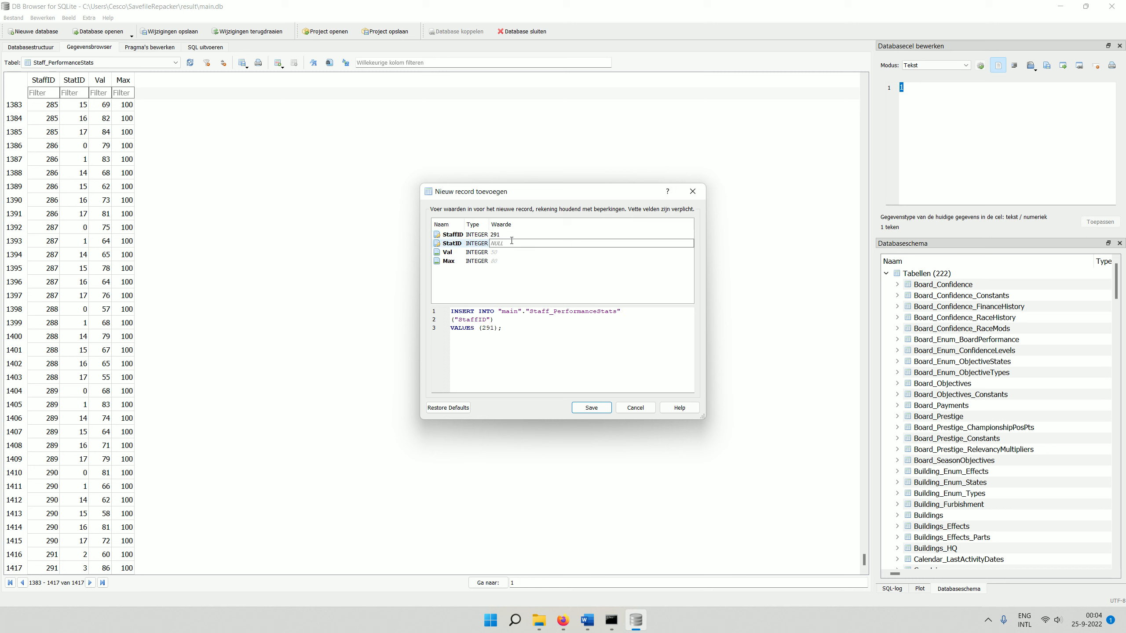
text(4)
click(513, 251)
text(59)
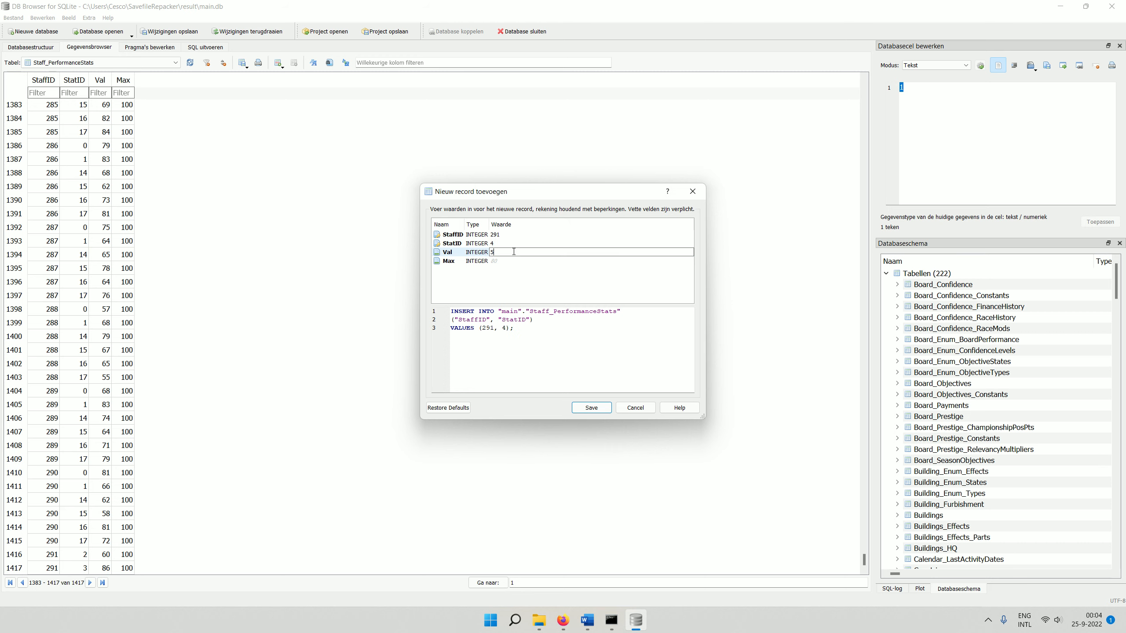
click(504, 263)
text(100)
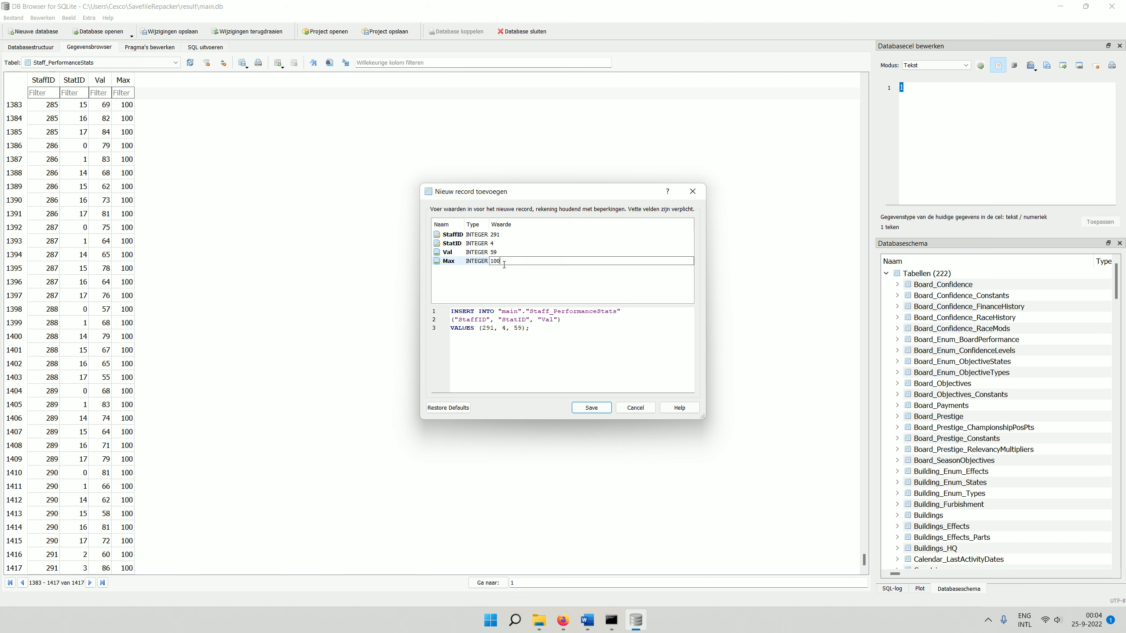
key(Return)
click(594, 406)
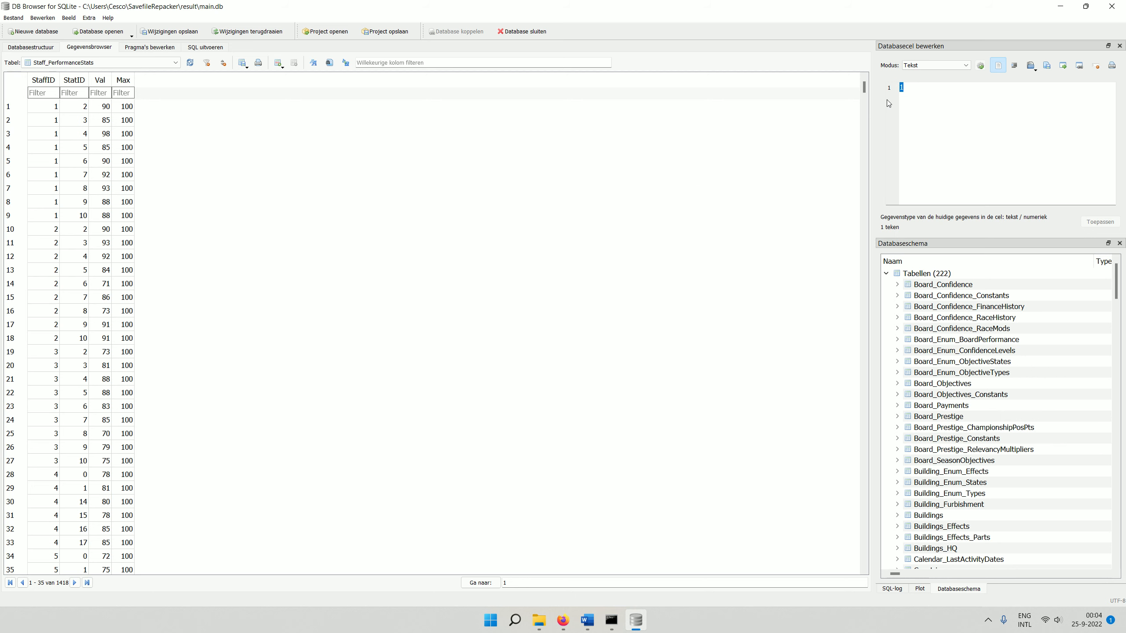
- Add a performance stats record with StaffID 291, StatID 5, Val 92 and Max 100
drag(863, 91, 855, 602)
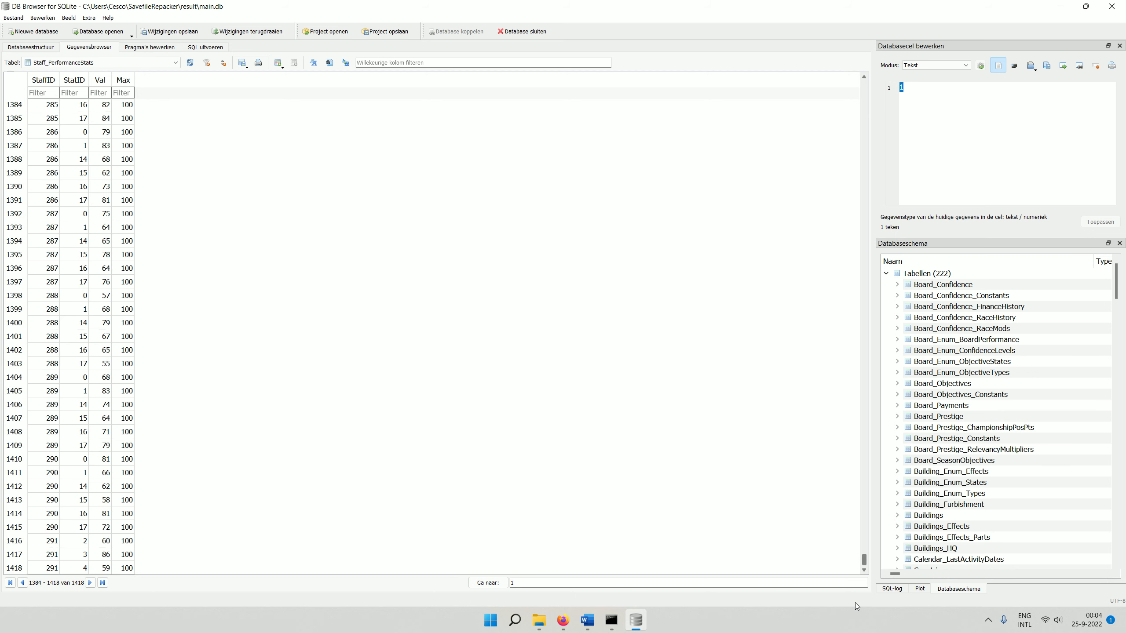
click(278, 63)
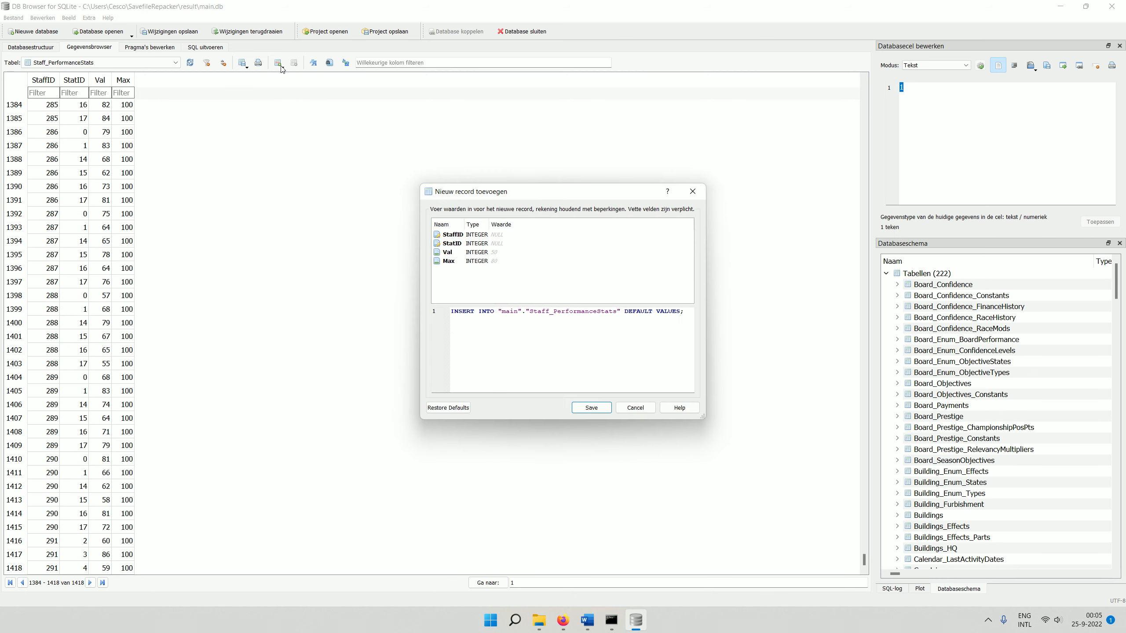
double_click(510, 235)
text(291)
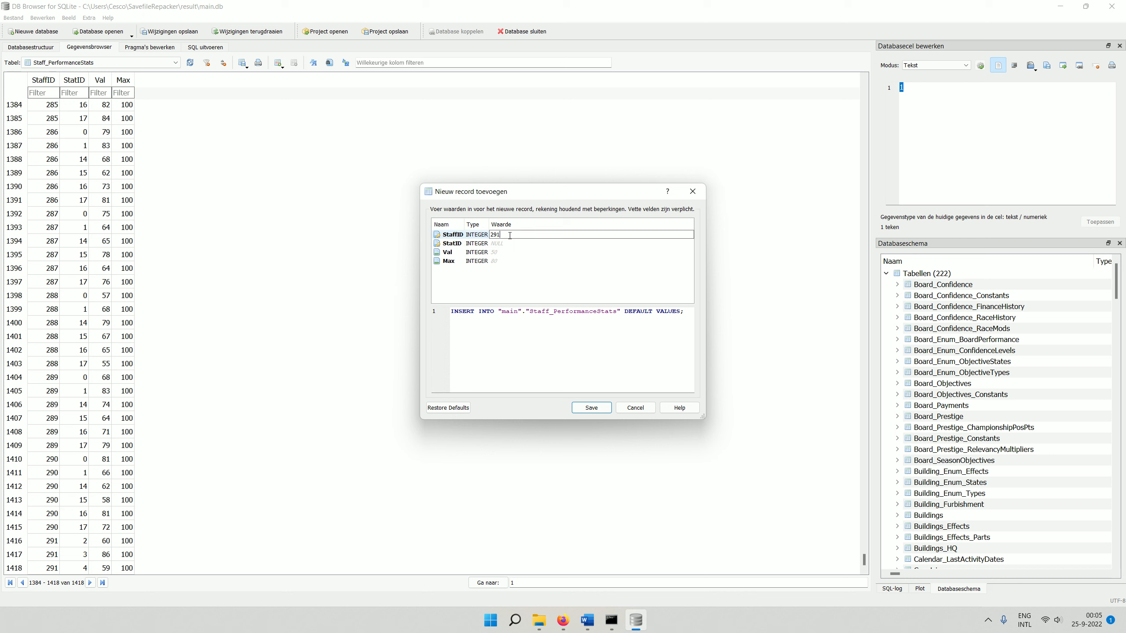
double_click(510, 244)
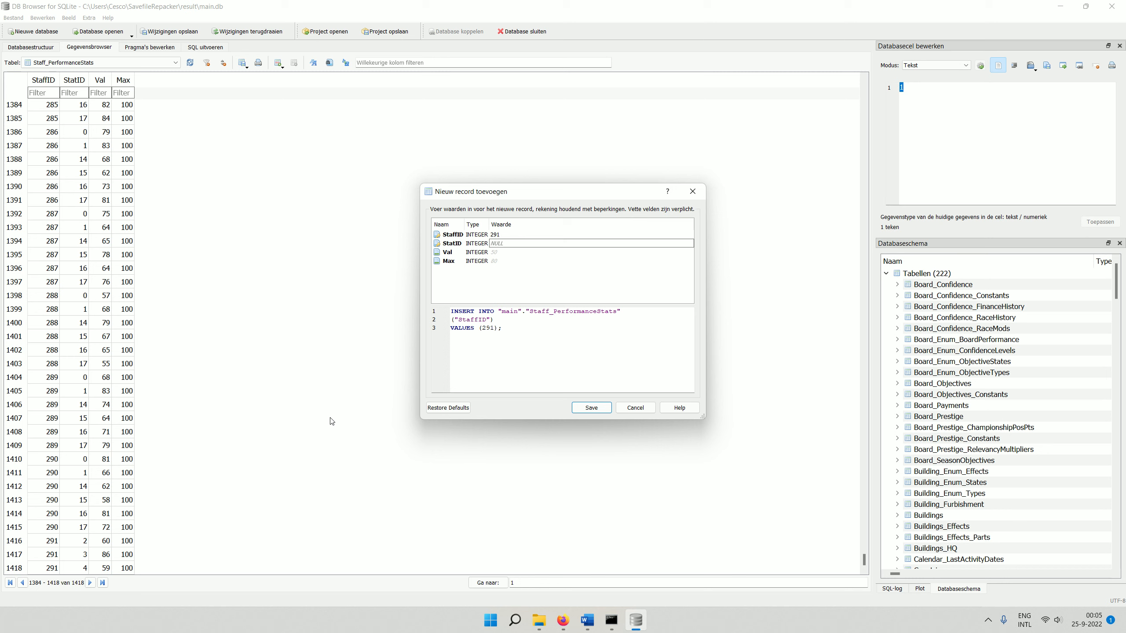
text(5)
double_click(514, 251)
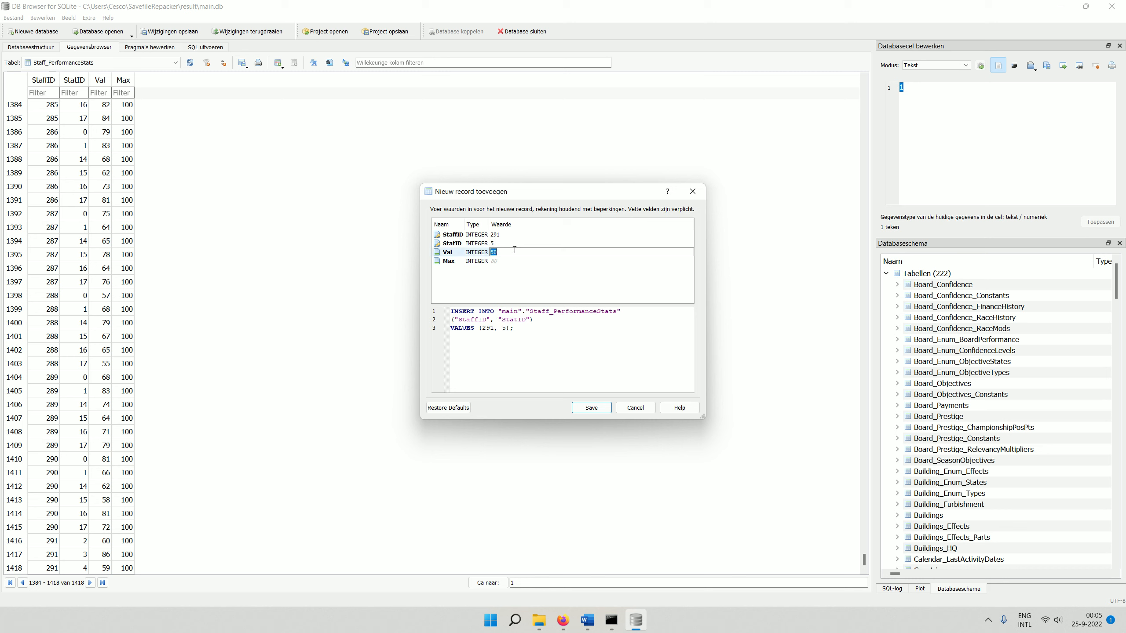
text(92)
double_click(510, 261)
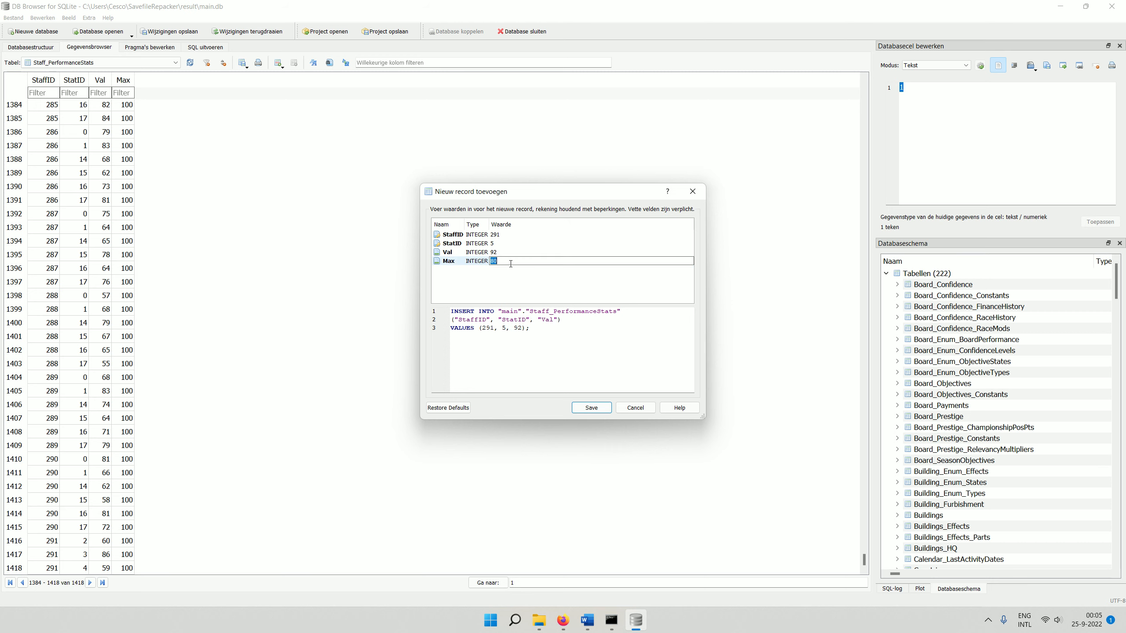
text(100)
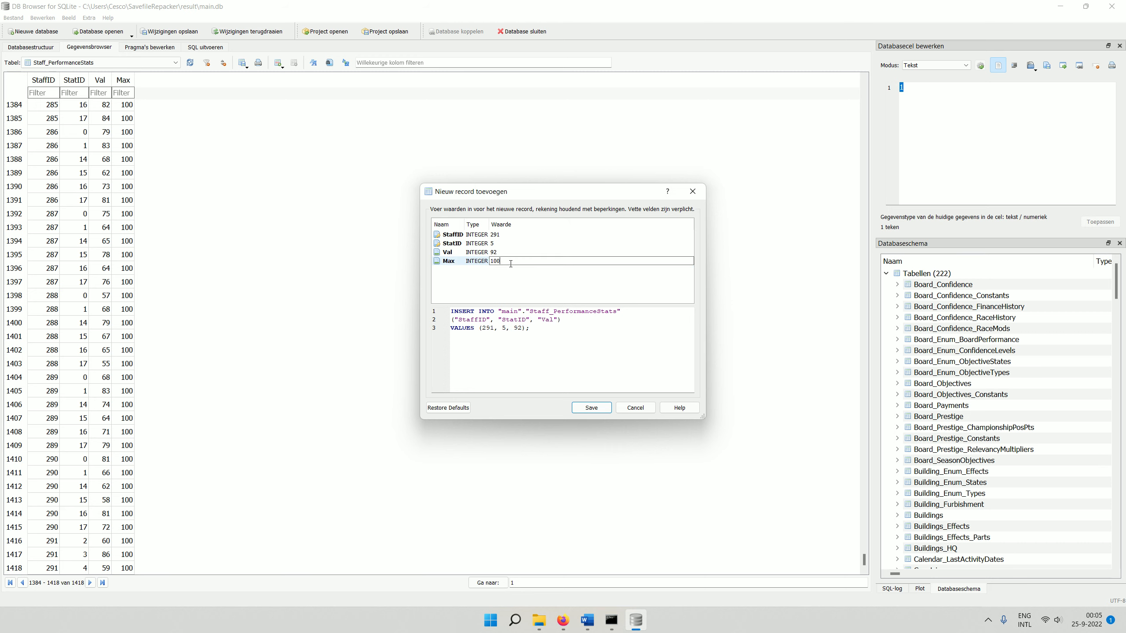
click(592, 407)
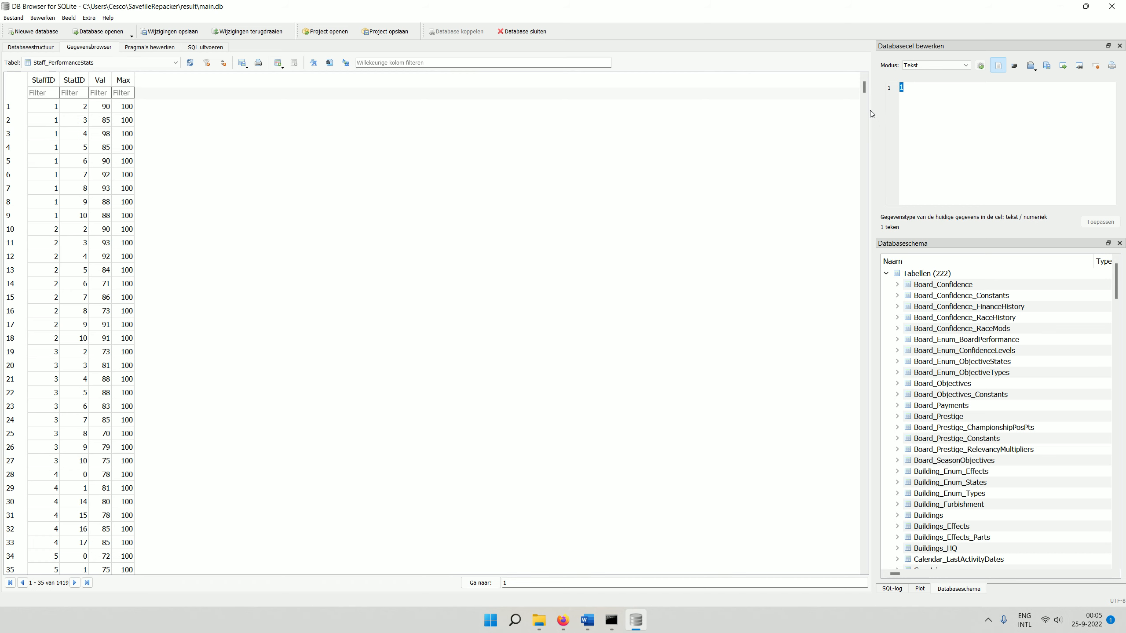
- Add a performance stats record with StaffID 291, StatID 6, Val 66 and Max 100
drag(863, 88, 853, 572)
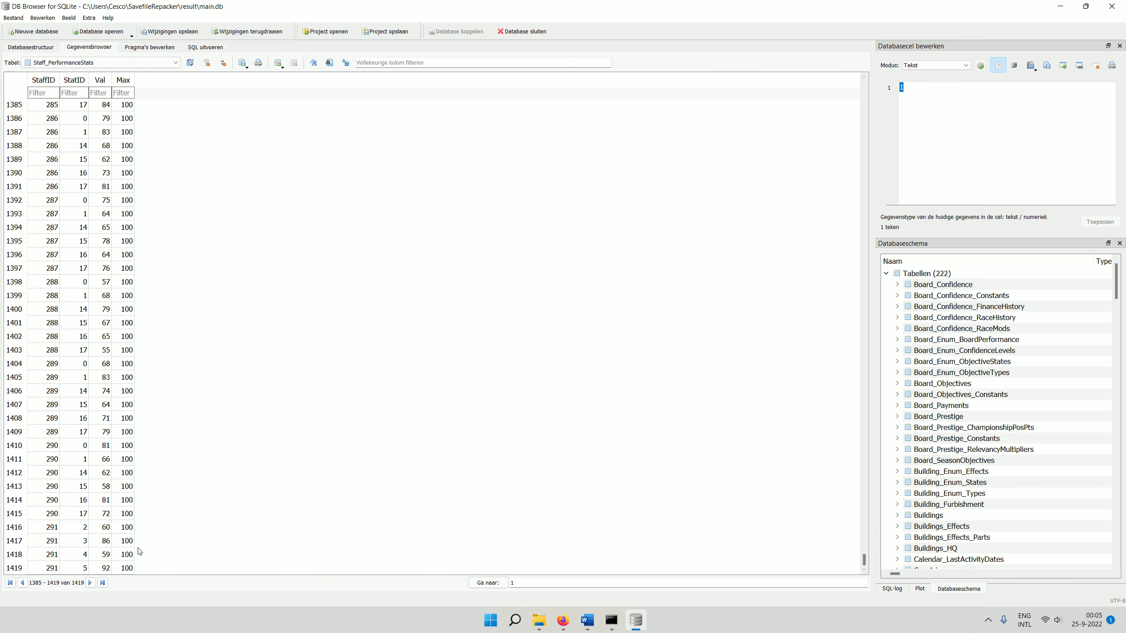
click(277, 63)
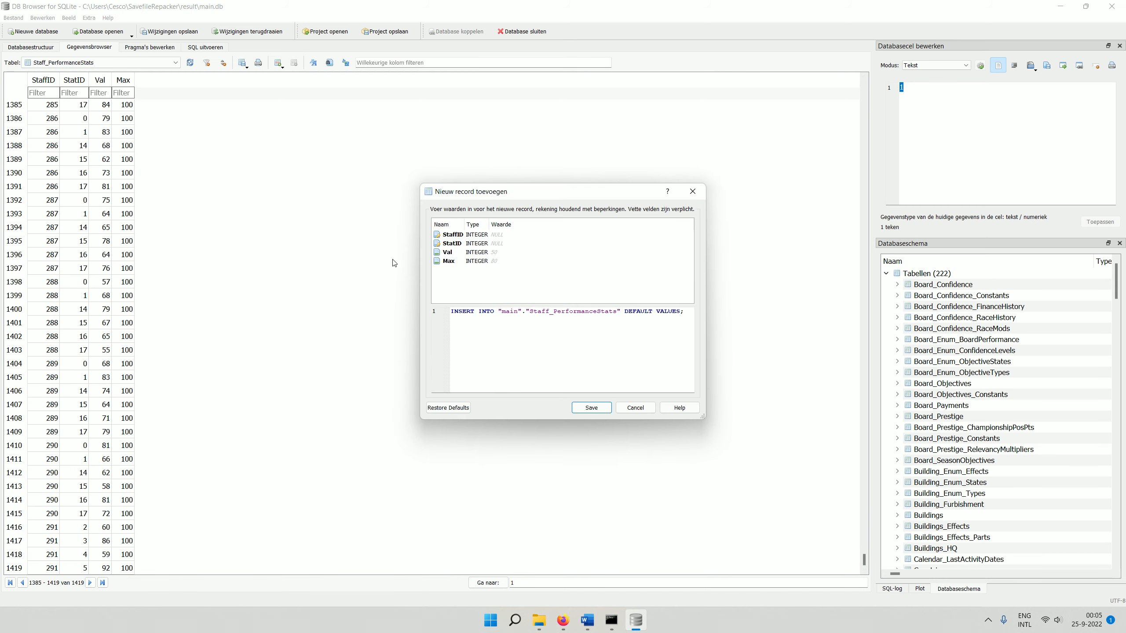
double_click(515, 233)
text(291)
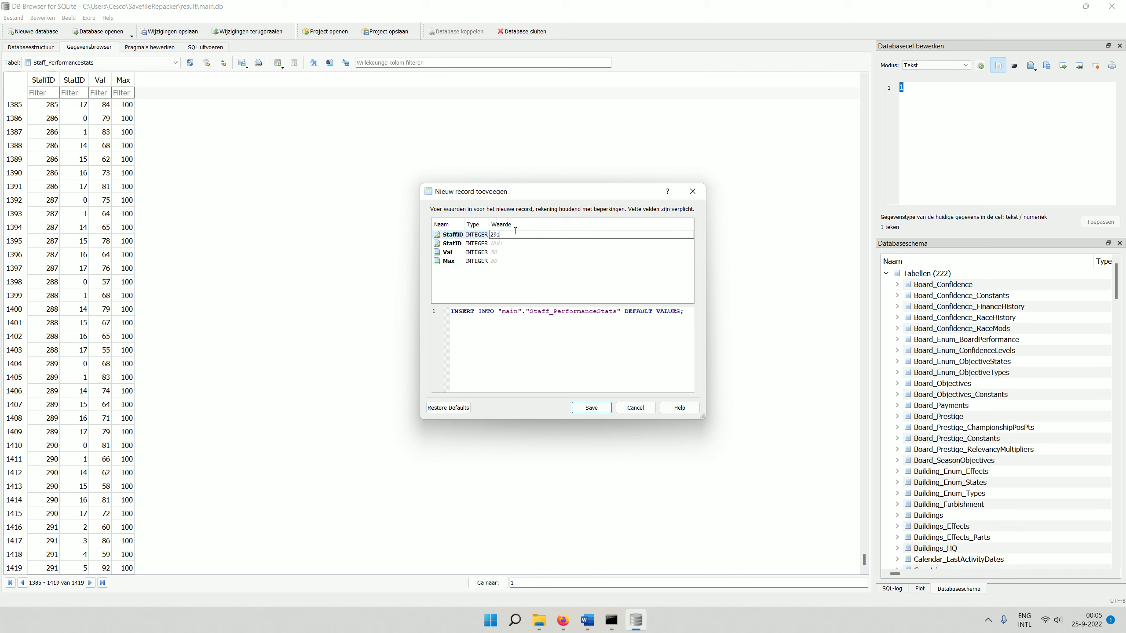
key(Tab)
text(6)
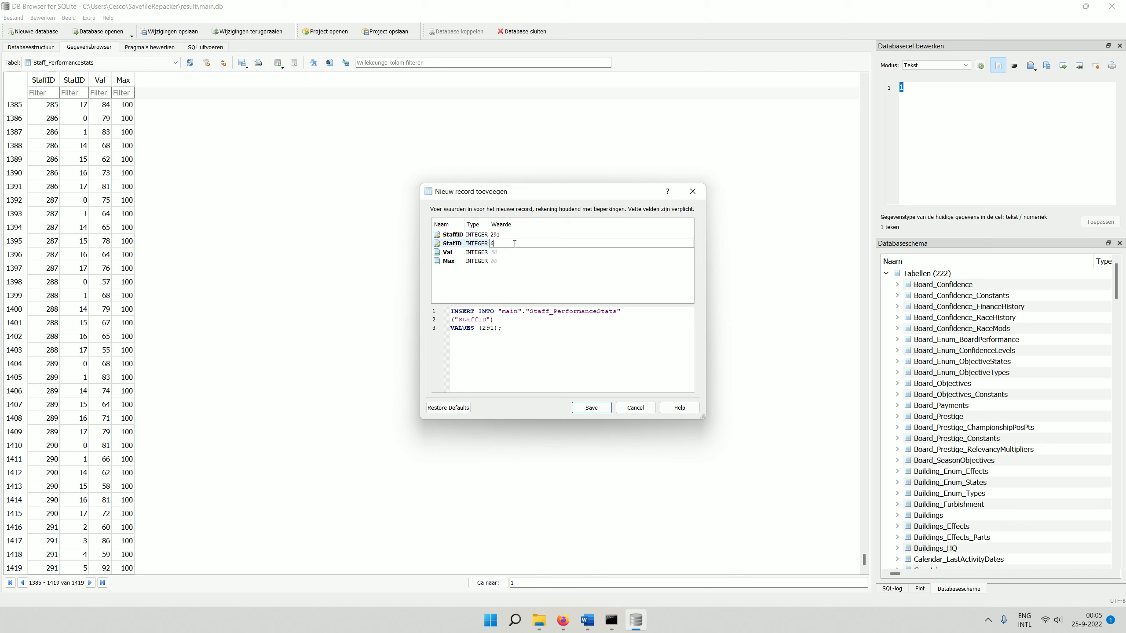
key(Tab)
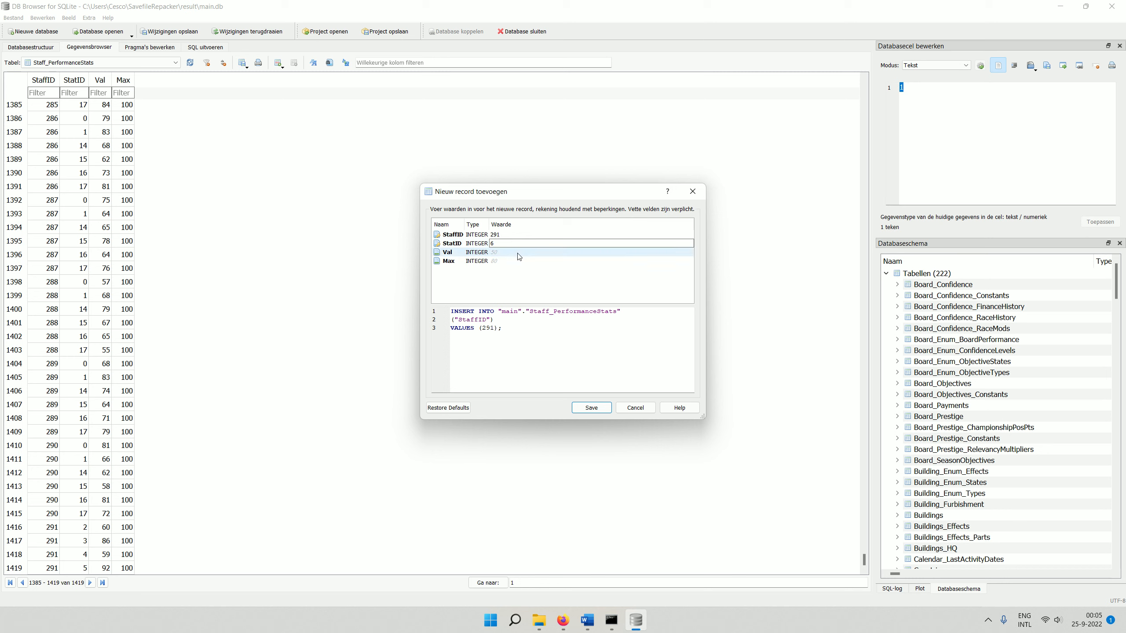
text(66)
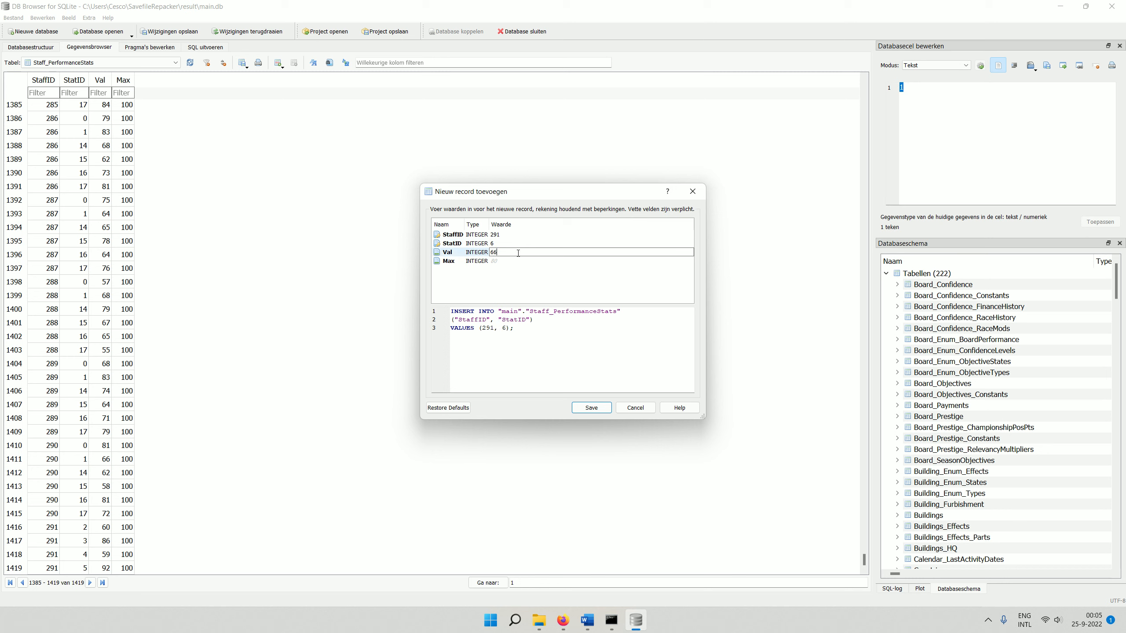
key(Tab)
text(100)
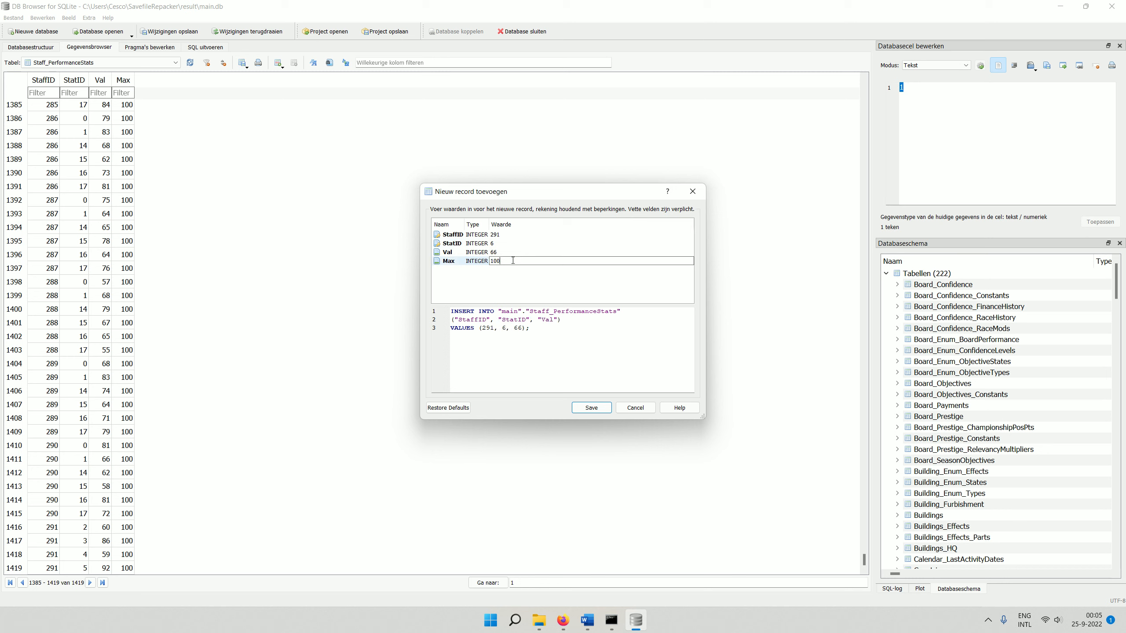
click(592, 407)
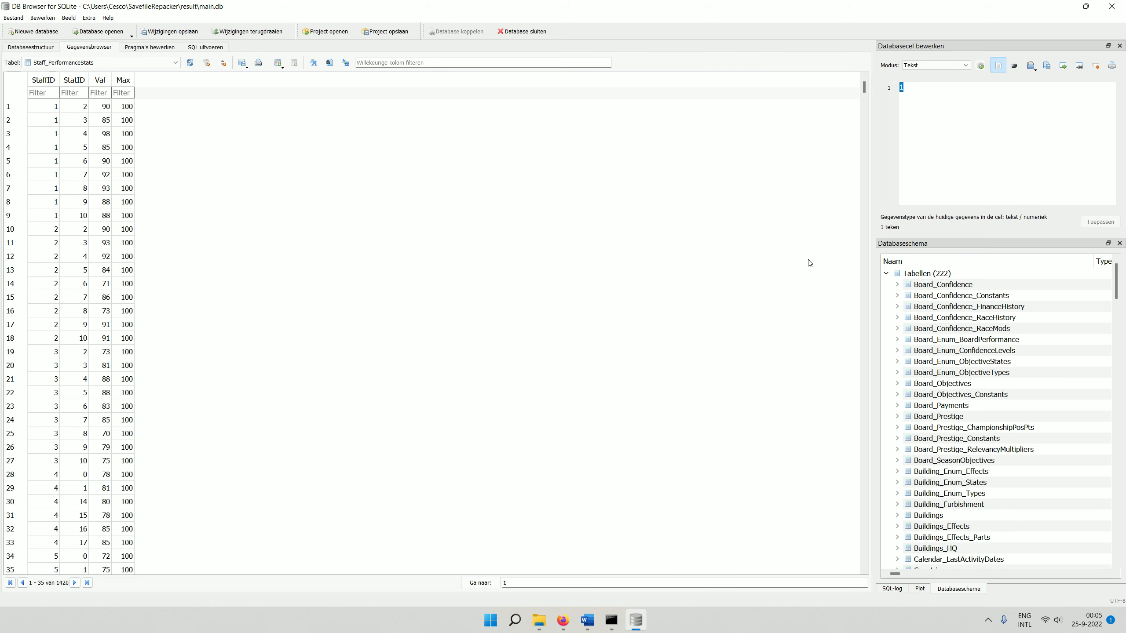
- Add a performance stats record with StaffID 291, StatID 7, Val 66 and Max 100
drag(863, 87, 859, 593)
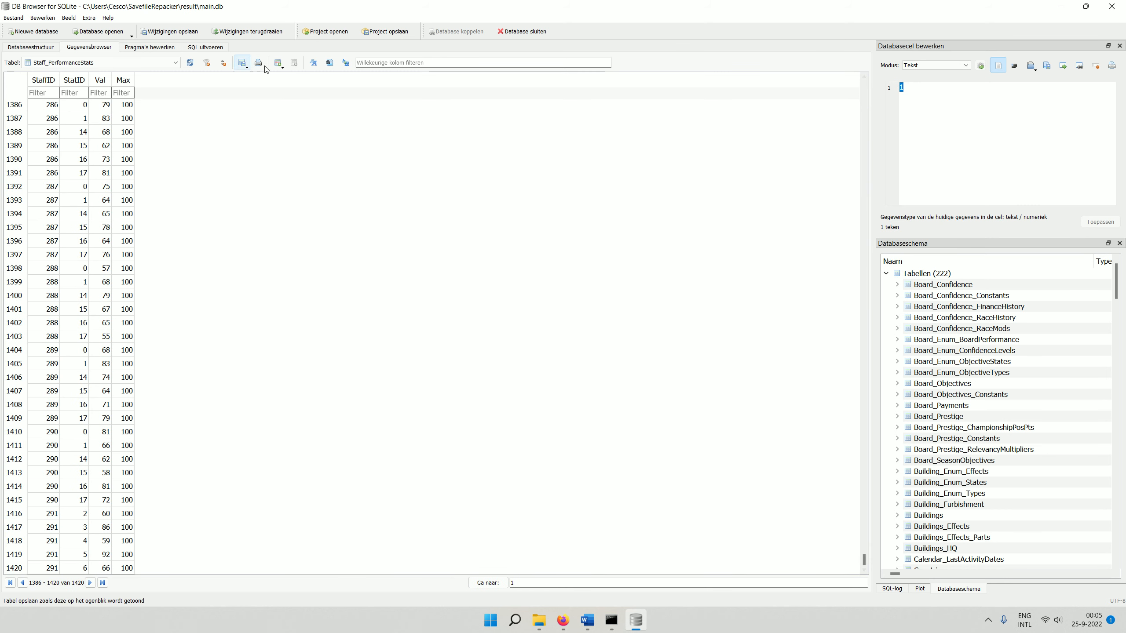
click(279, 63)
double_click(499, 234)
text(291)
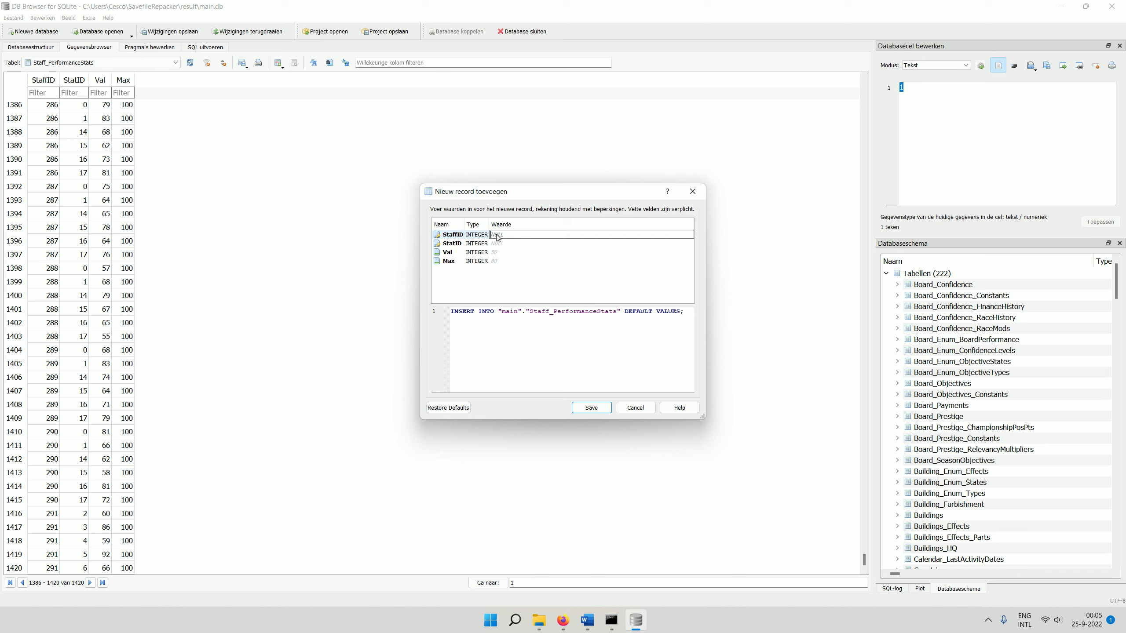
double_click(508, 245)
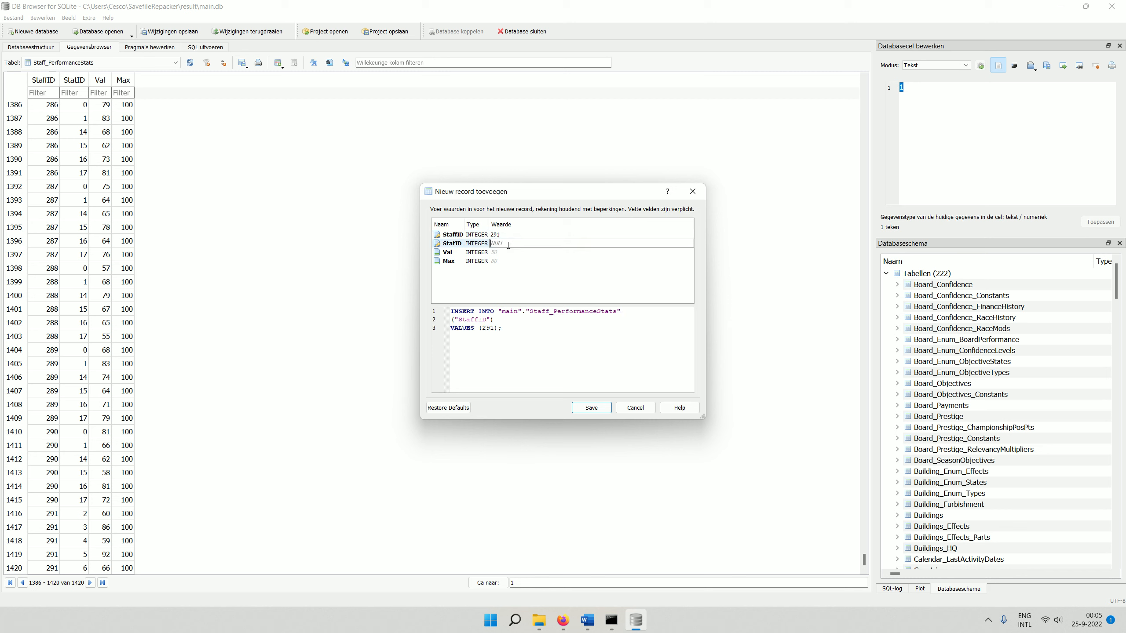
text(7)
double_click(521, 253)
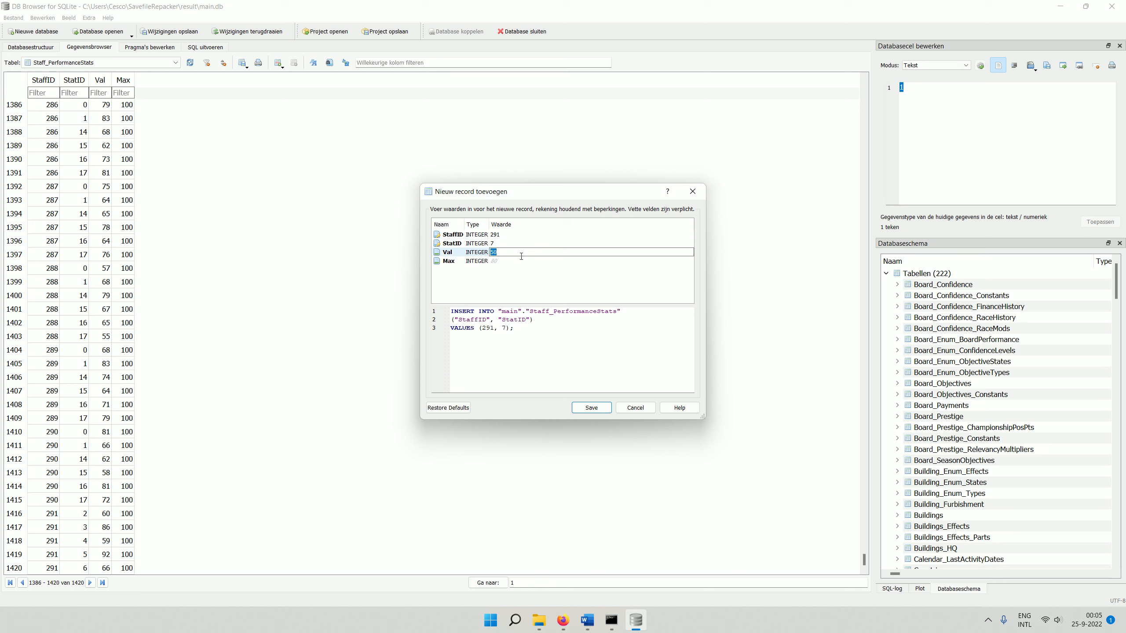
text(66)
double_click(521, 261)
text(100)
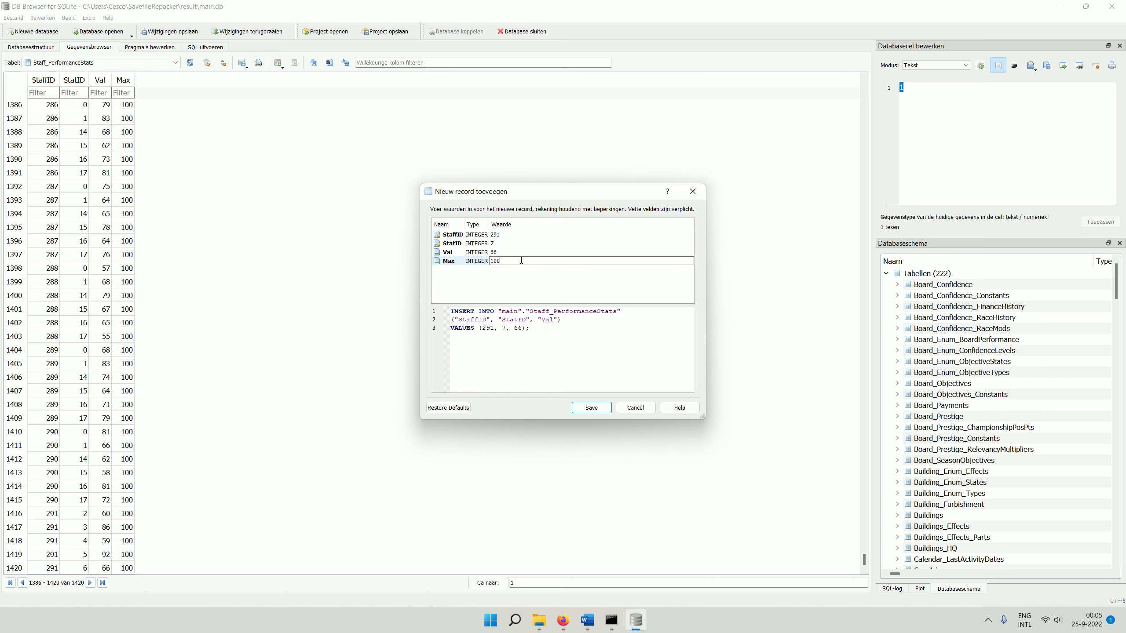
key(Return)
click(584, 408)
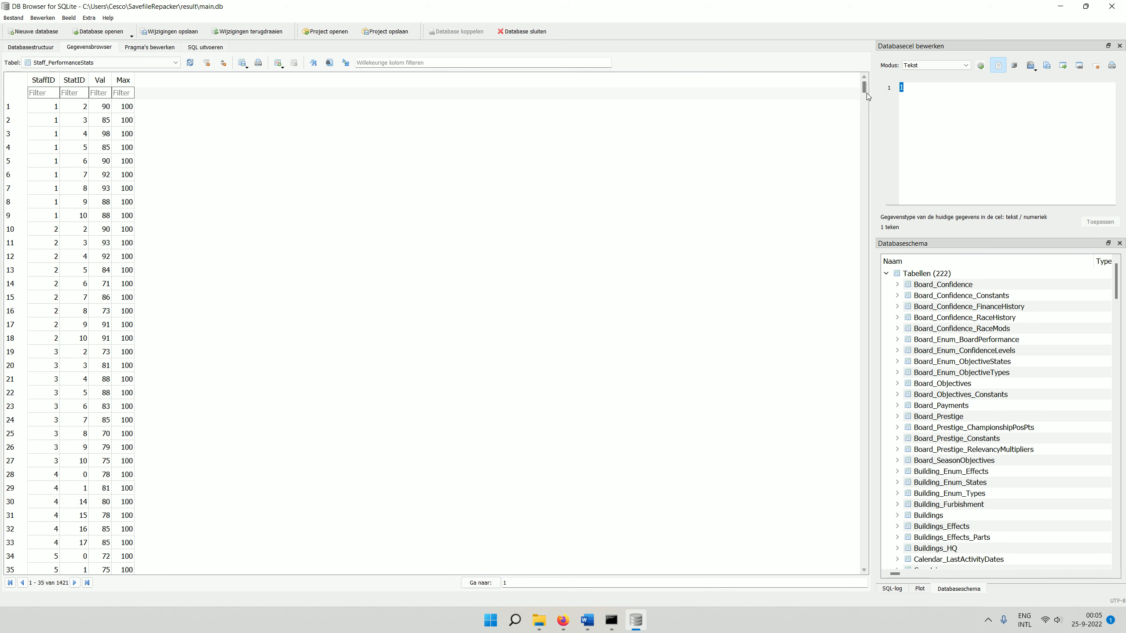
- Add a performance stats record with StaffID 291, StatID 8, Val 97 and Max 100
drag(864, 87, 868, 577)
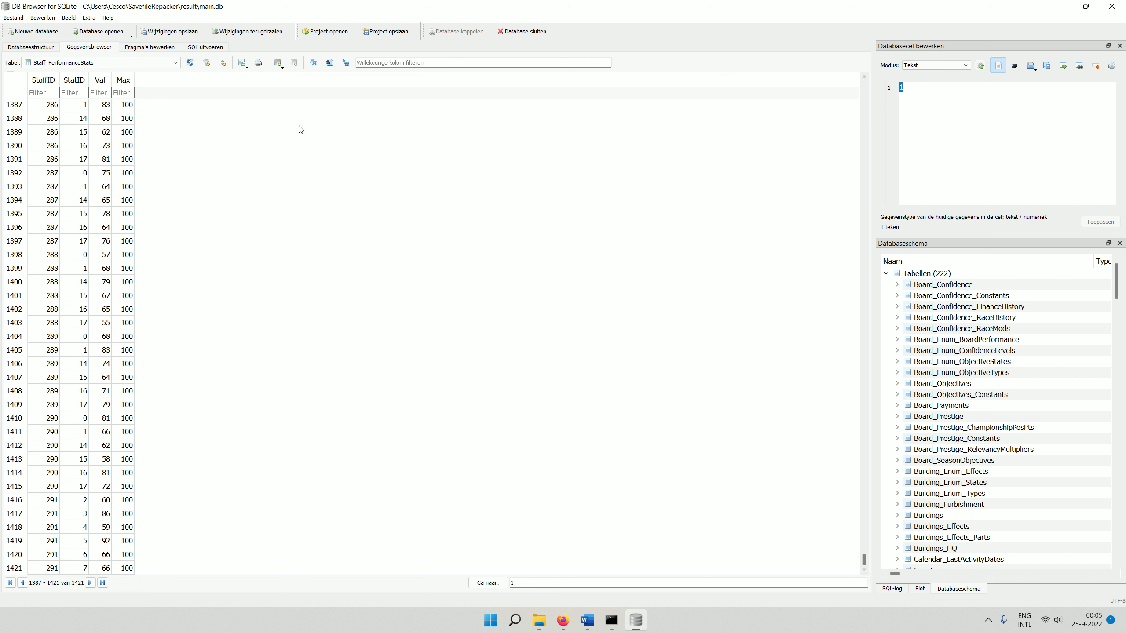
click(278, 63)
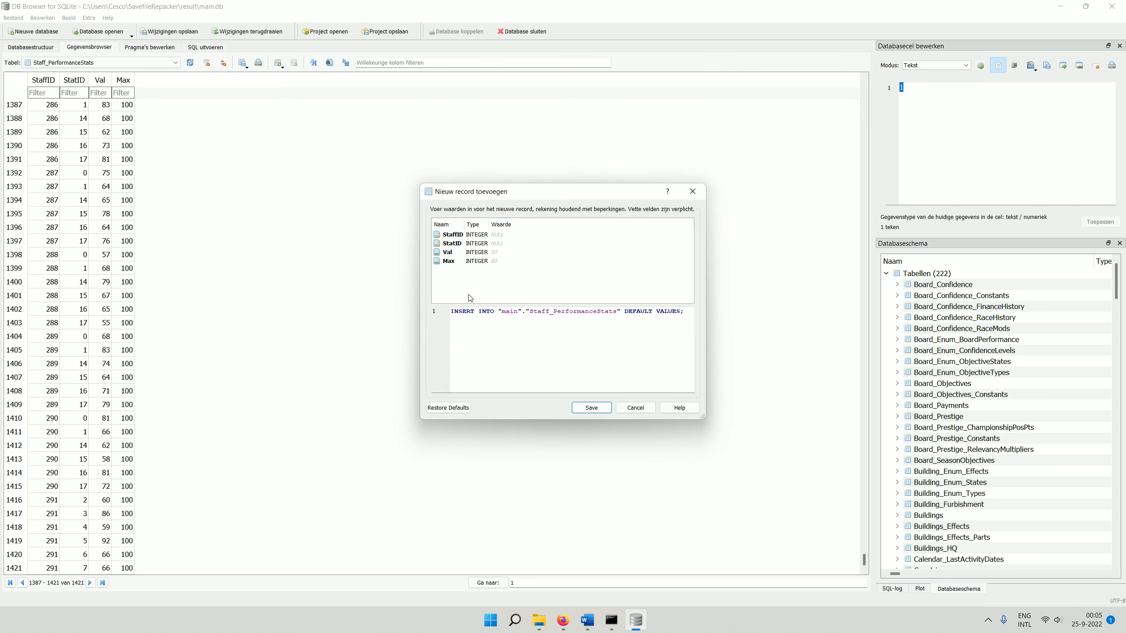
double_click(523, 234)
text(291)
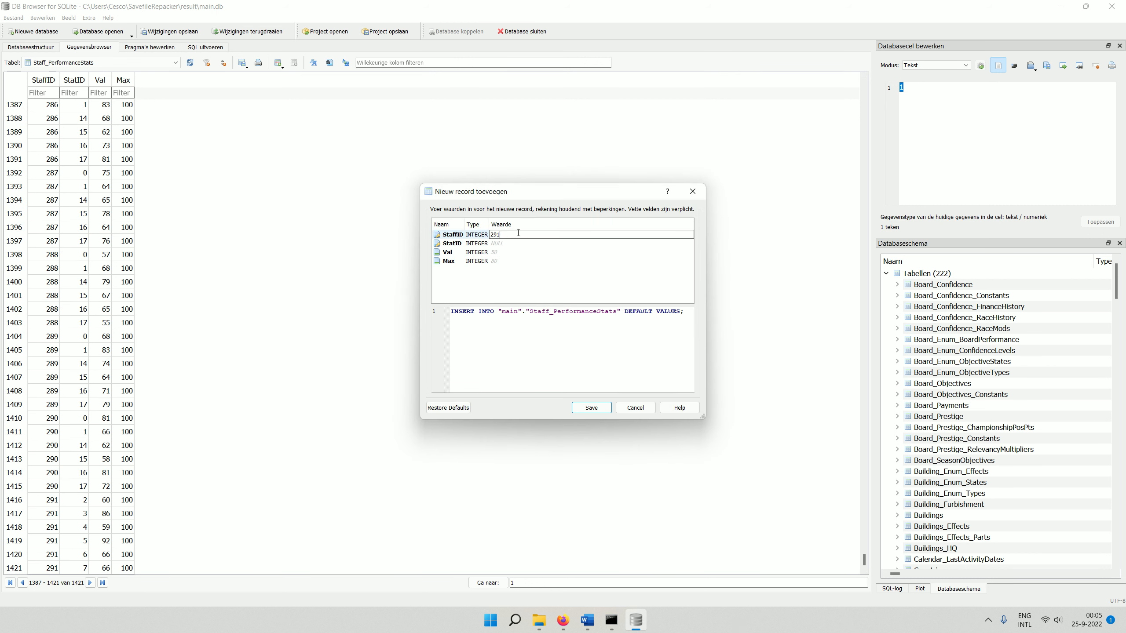
double_click(508, 244)
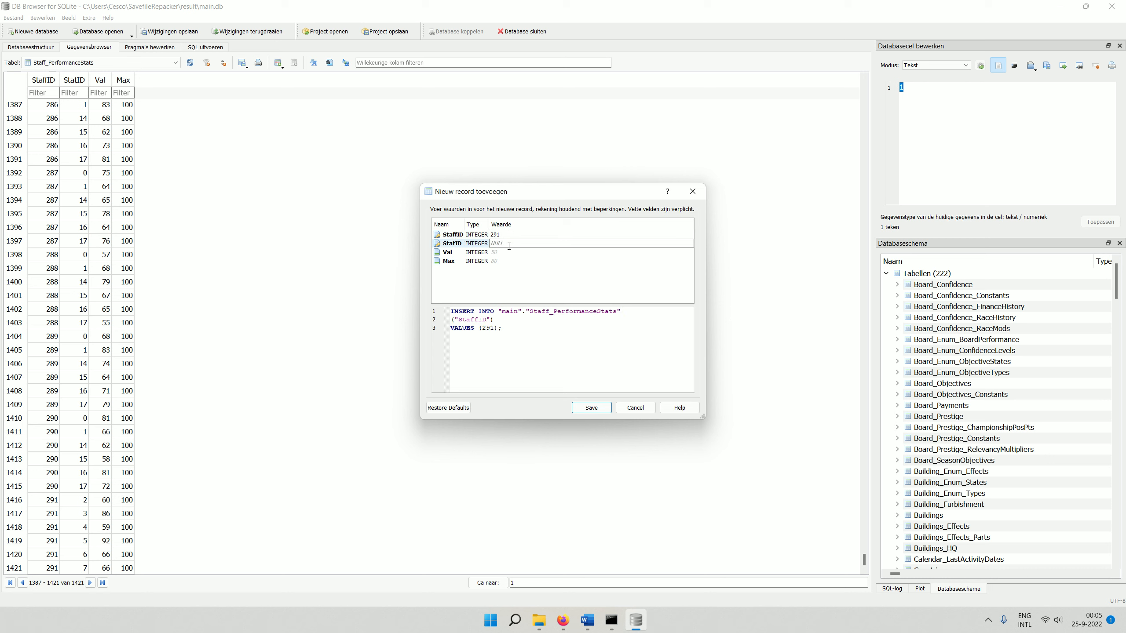
text(8)
click(512, 253)
click(511, 253)
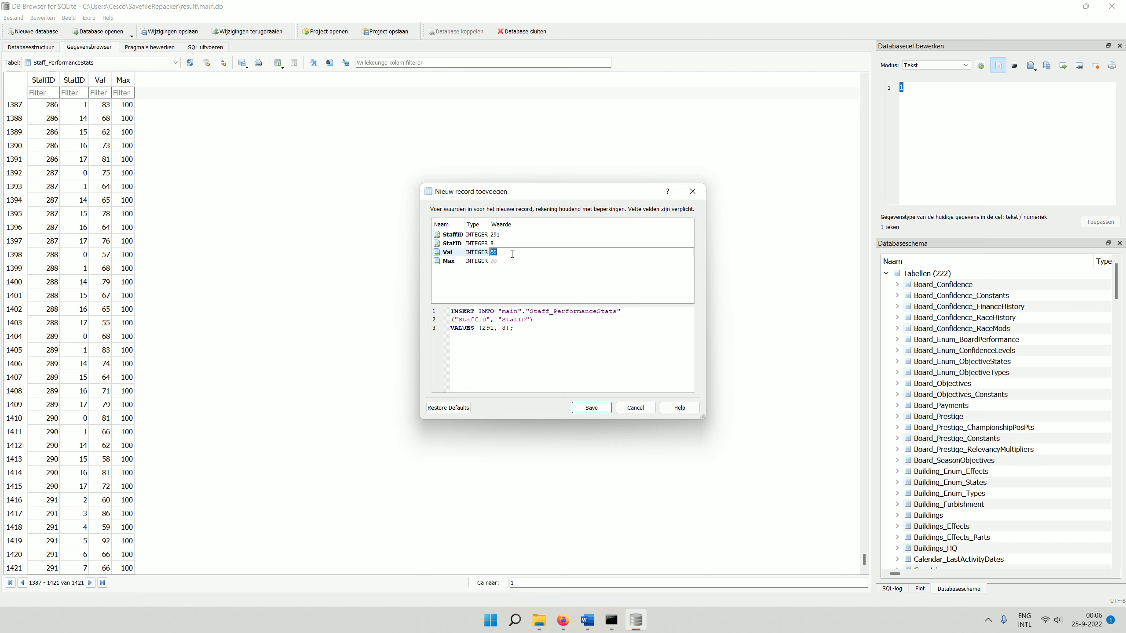
text(97)
double_click(512, 261)
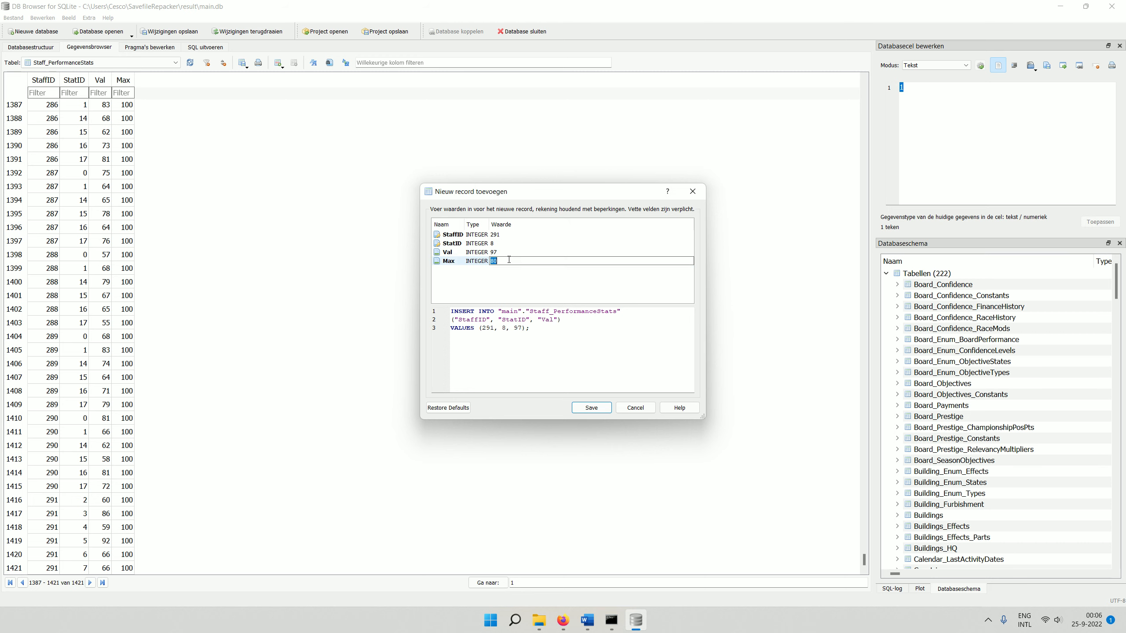
text(100)
click(579, 408)
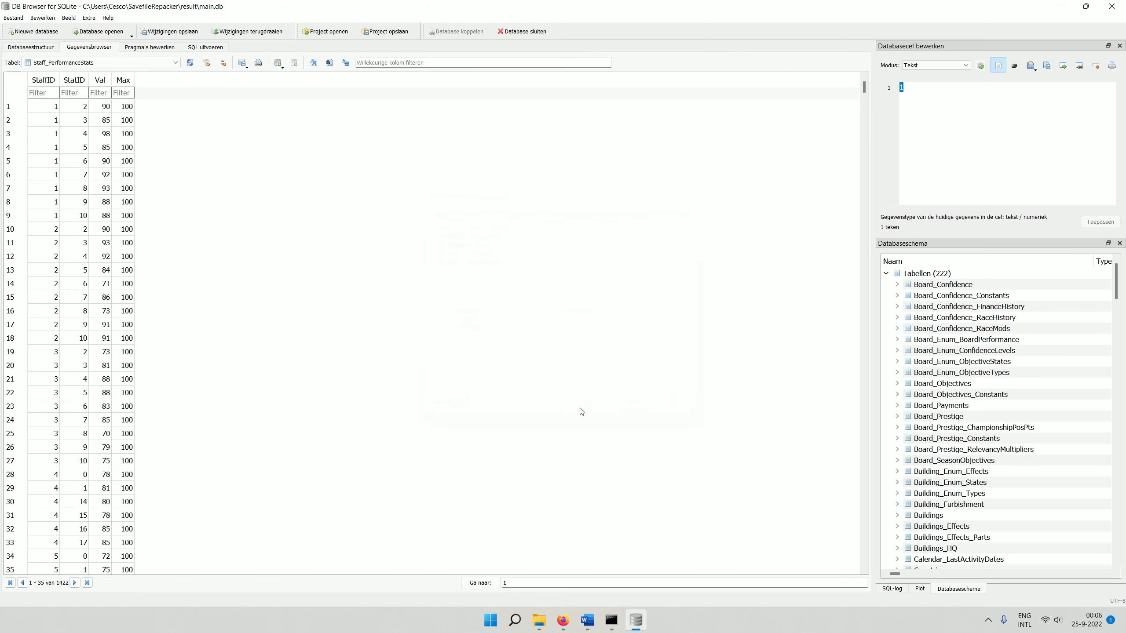
- Add a performance stats record with StaffID 291, StatID 9, Val 57 and Max 100
drag(862, 87, 885, 591)
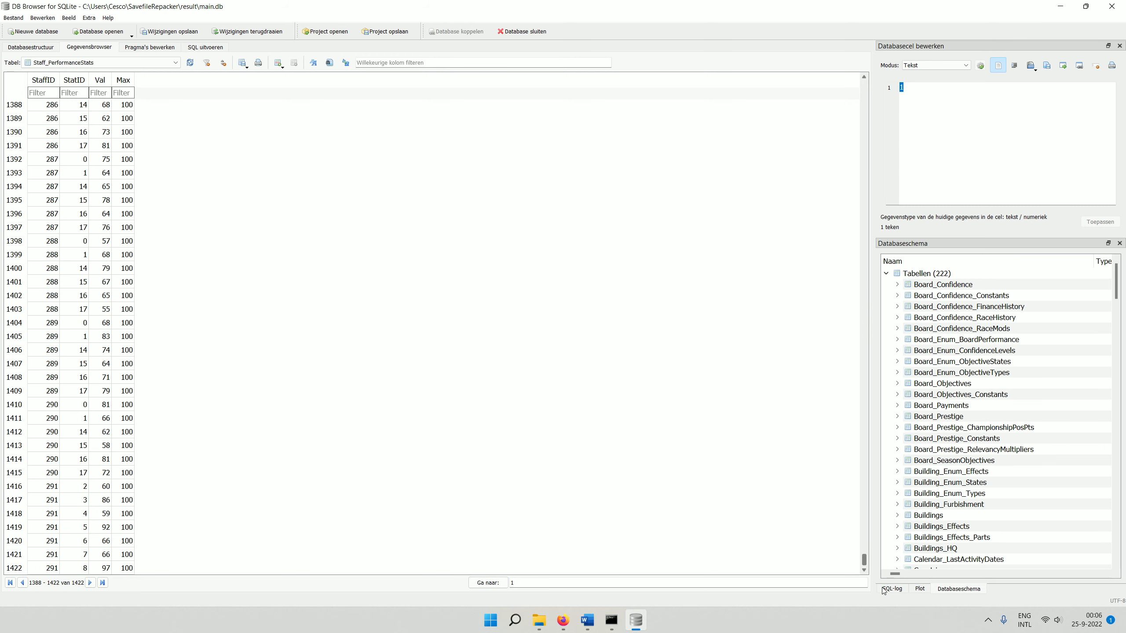
click(278, 62)
double_click(497, 235)
text(29)
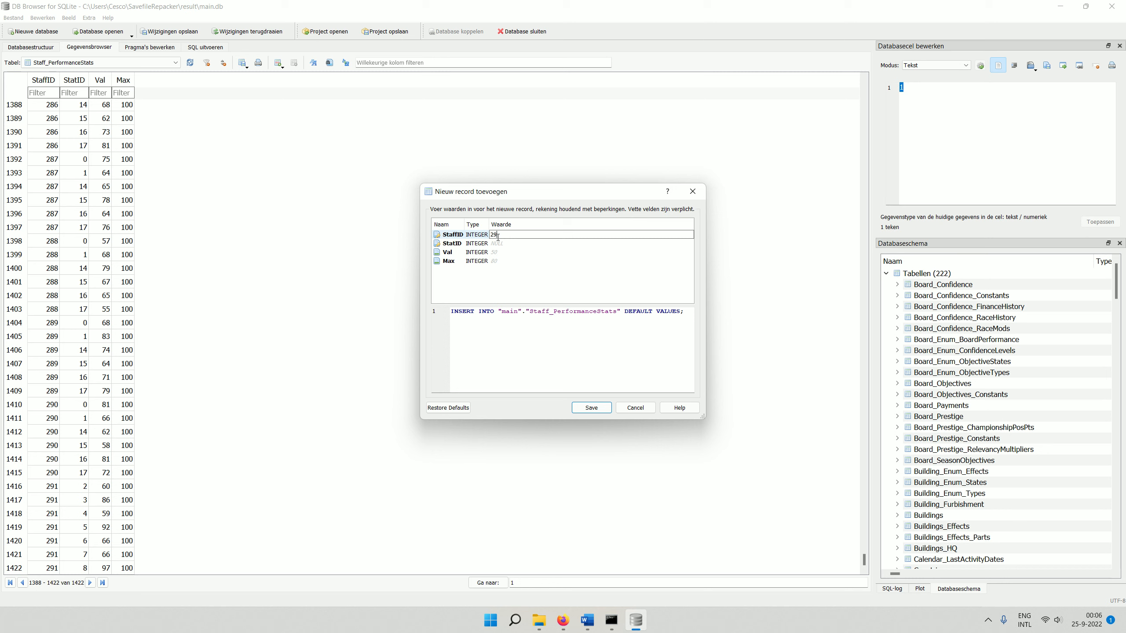
text(1)
double_click(499, 243)
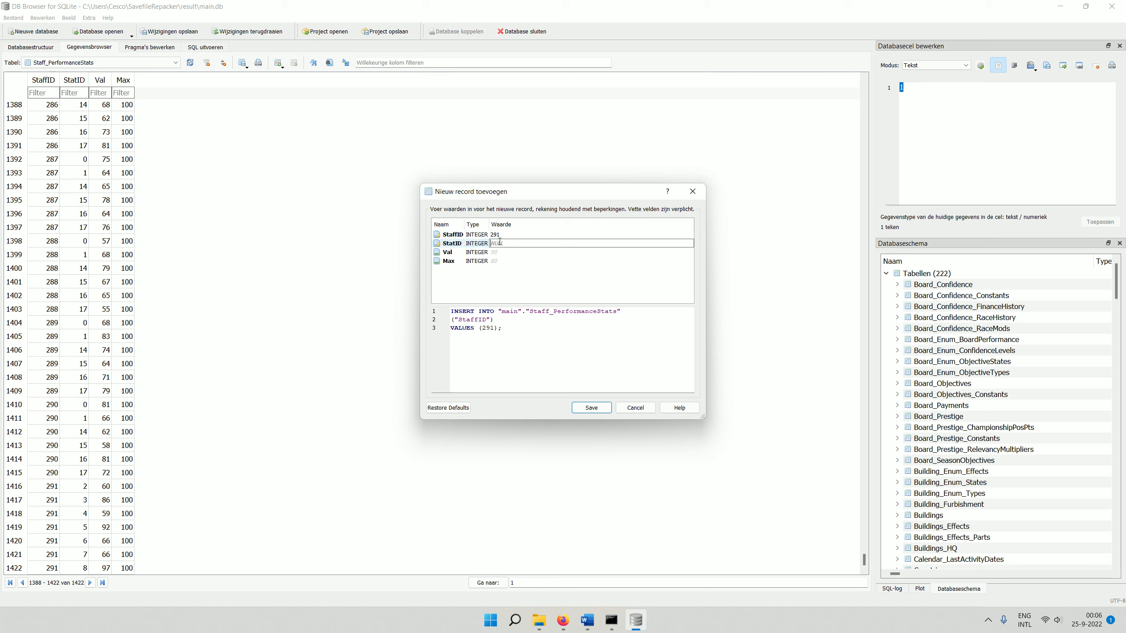
text(9)
double_click(519, 251)
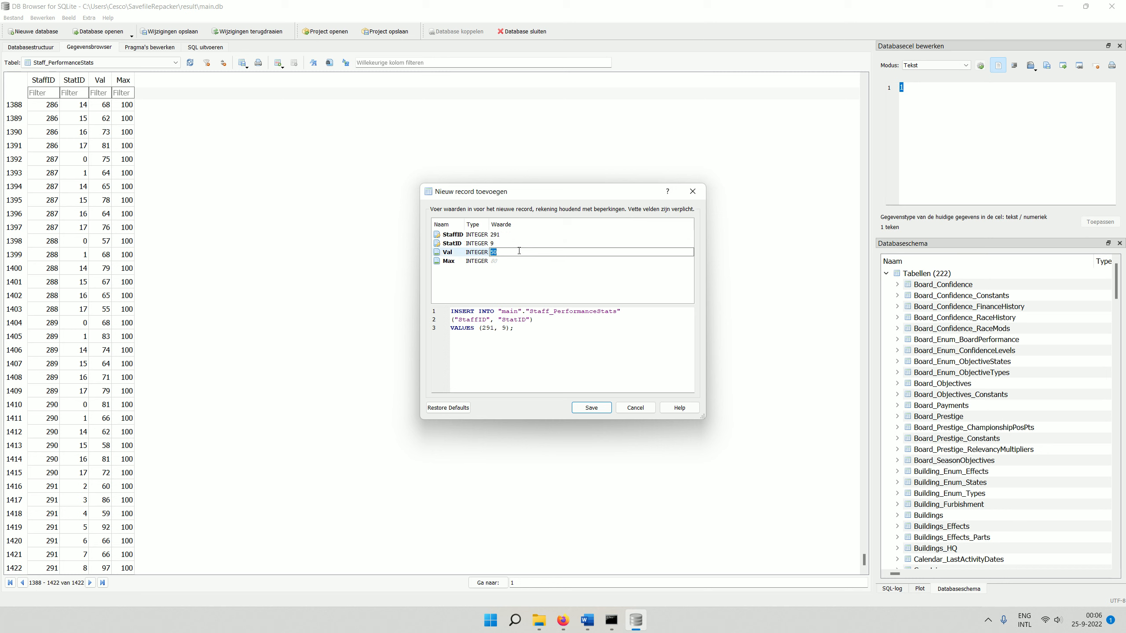
text(57)
double_click(513, 261)
text(100)
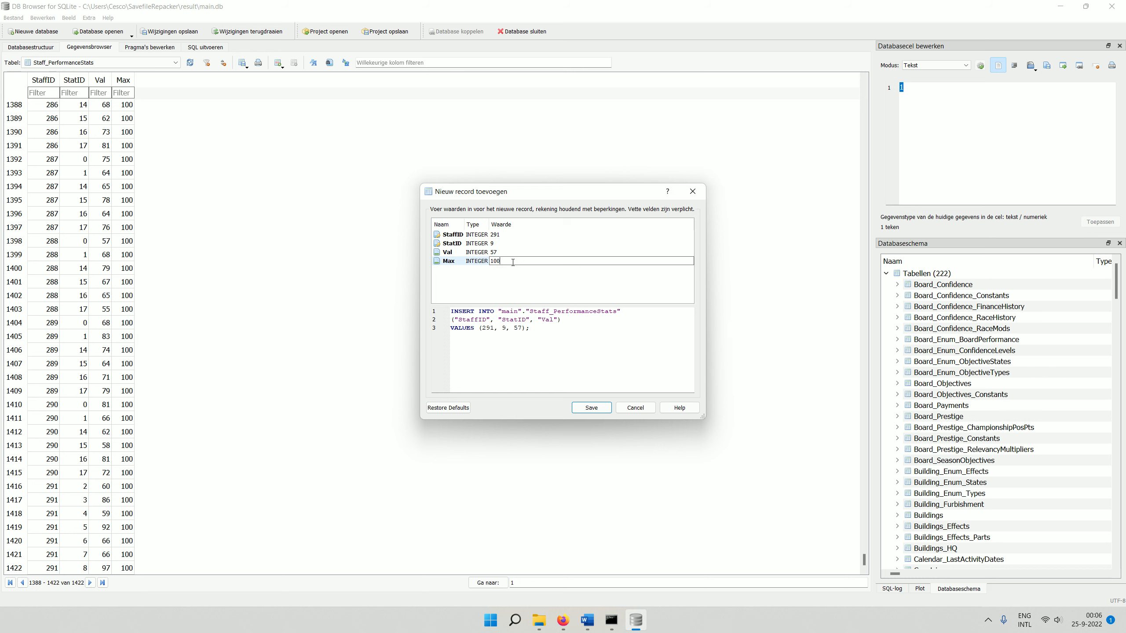
click(591, 408)
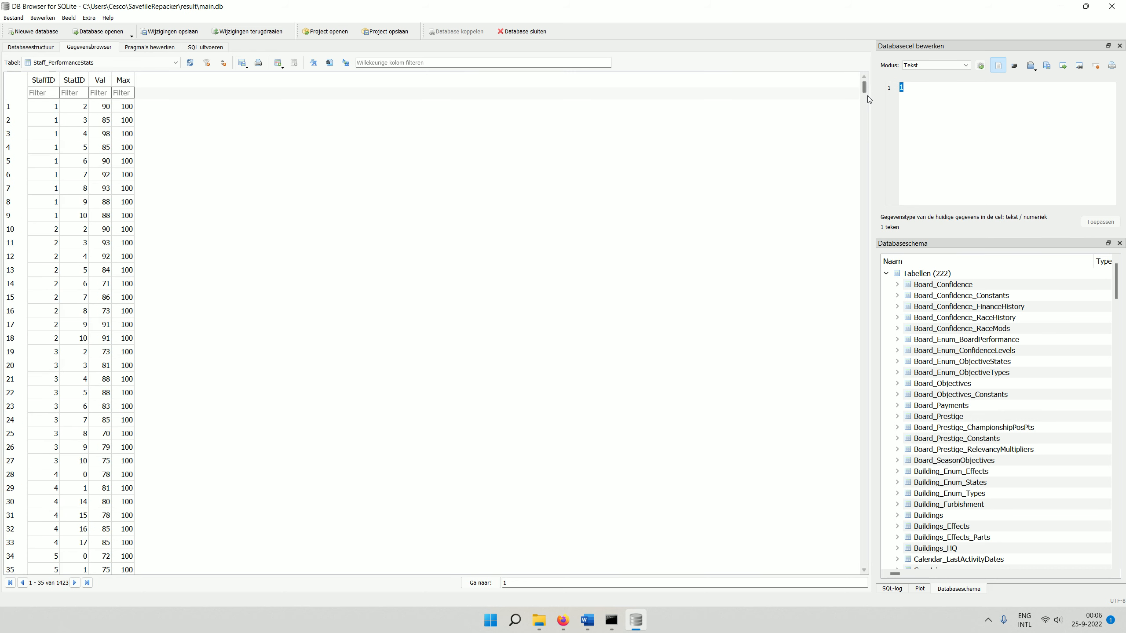
- Add a performance stats record with StaffID 291, StatID 10, Val 82 and Max 100
drag(864, 89, 754, 564)
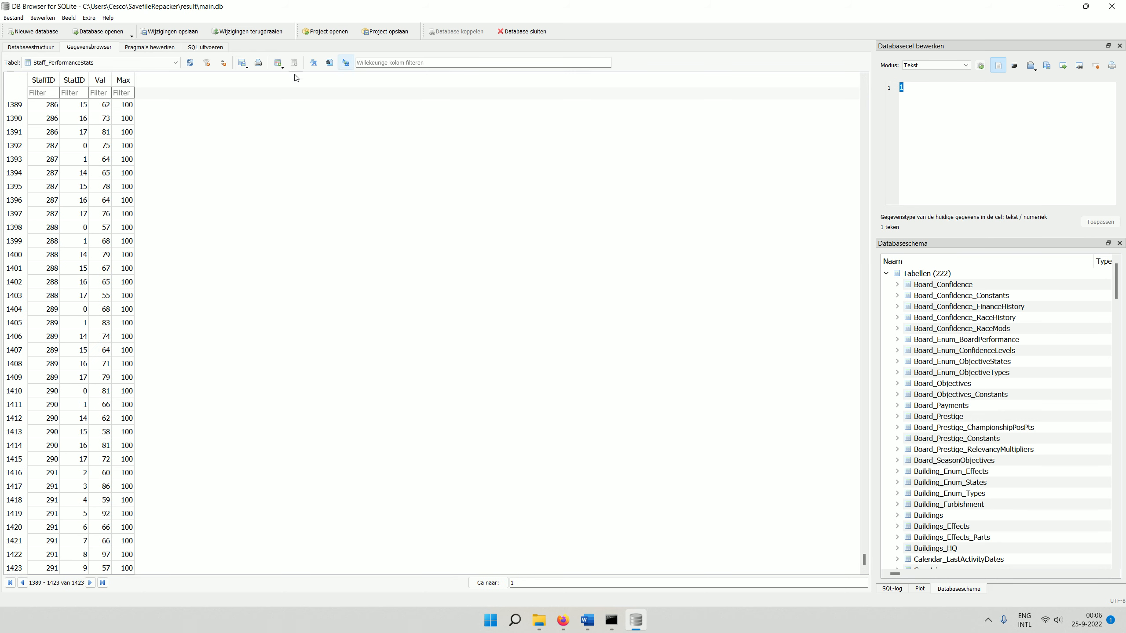
click(279, 64)
click(516, 233)
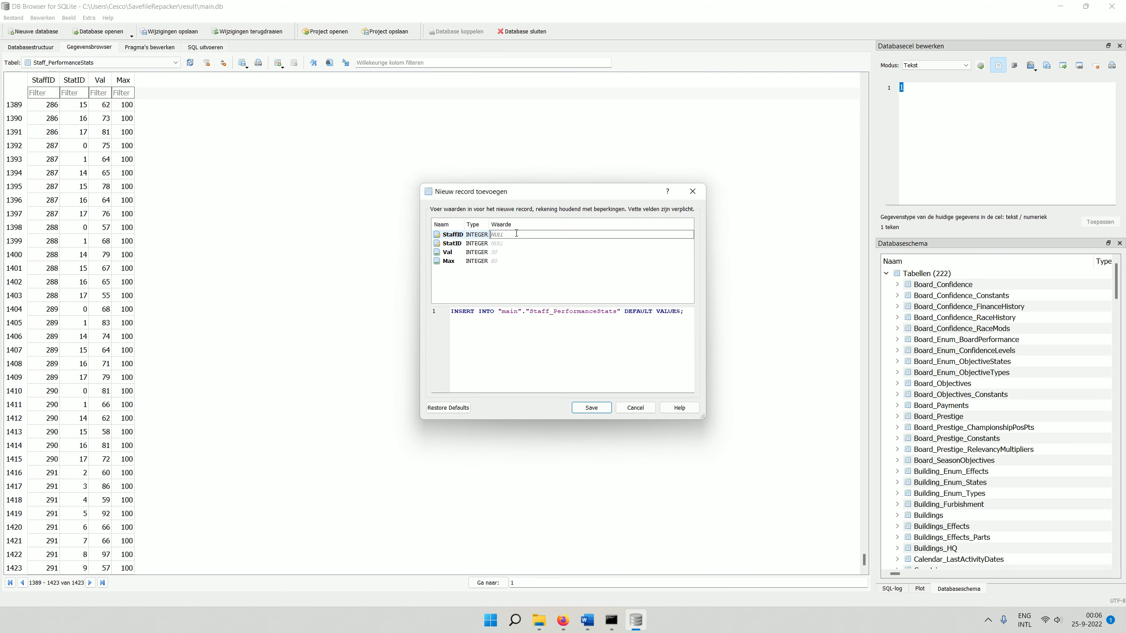
text(291)
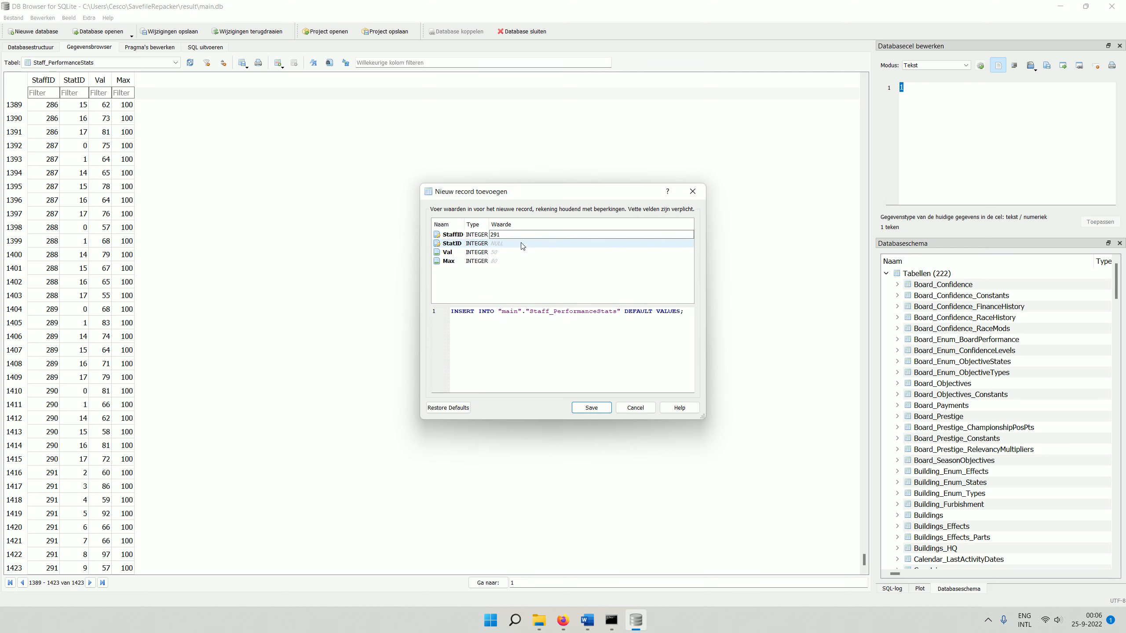
click(522, 243)
text(10)
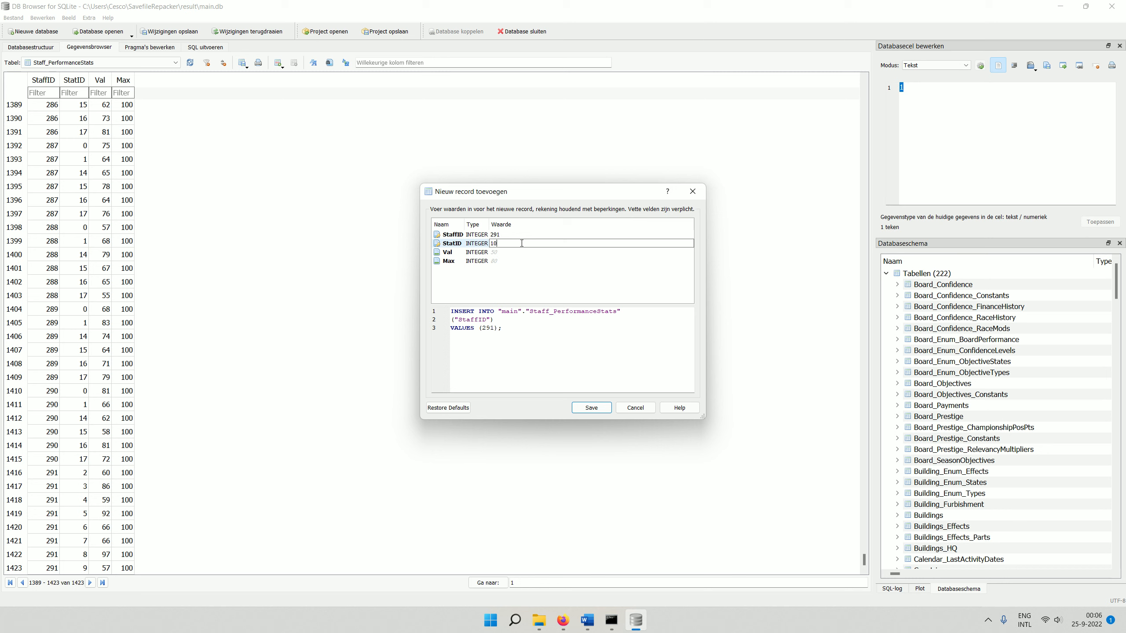
click(513, 251)
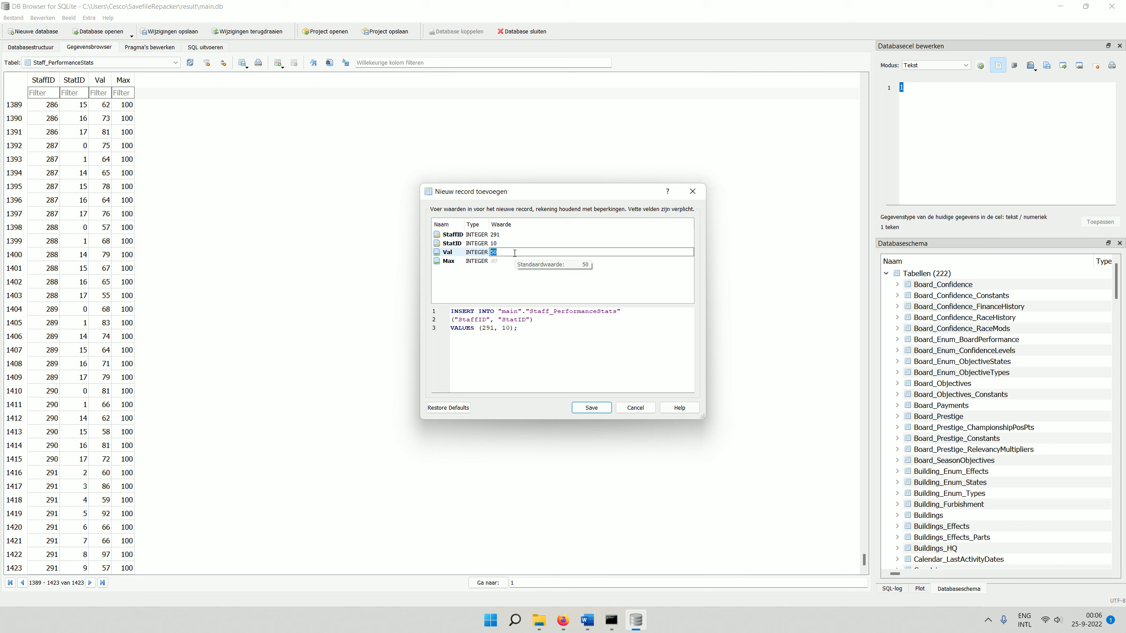
text(82)
click(511, 260)
text(100)
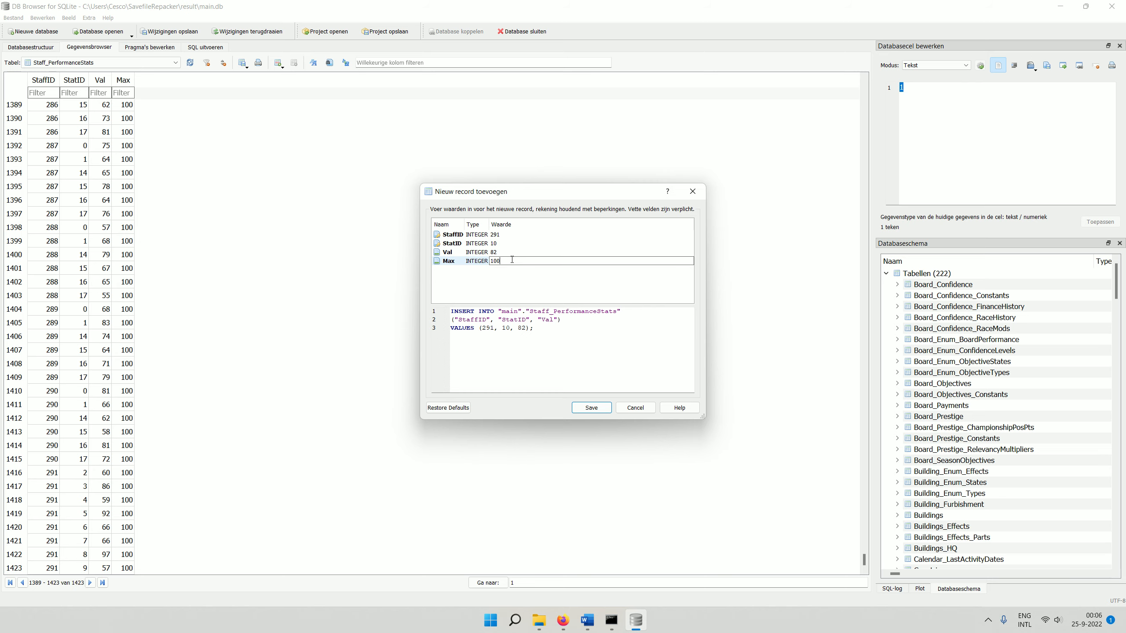
click(589, 408)
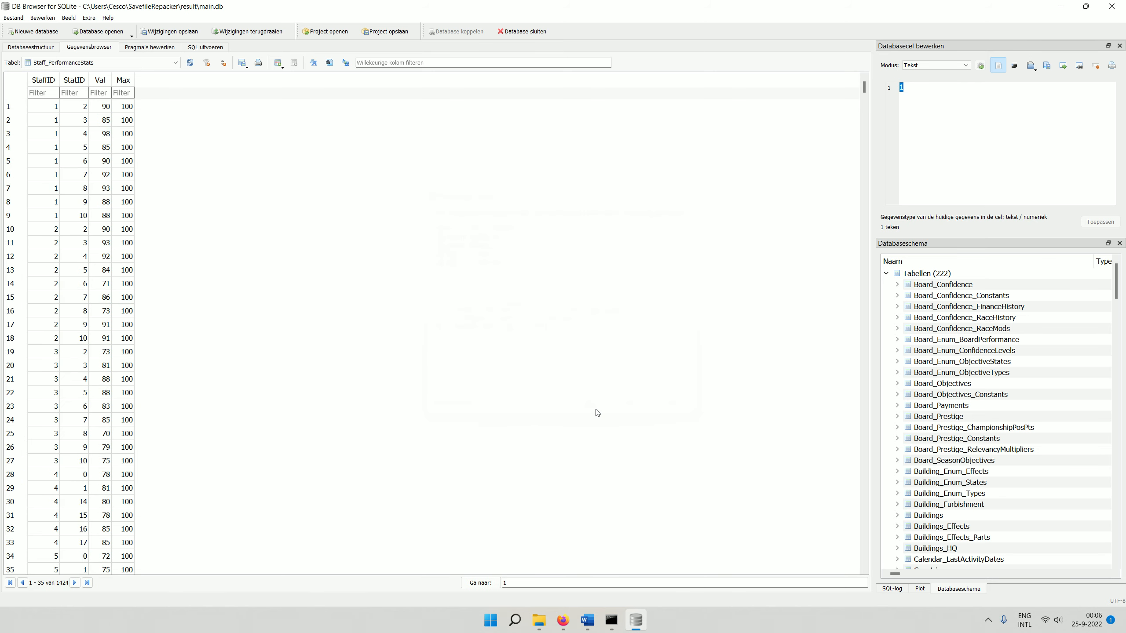
drag(864, 86, 848, 559)
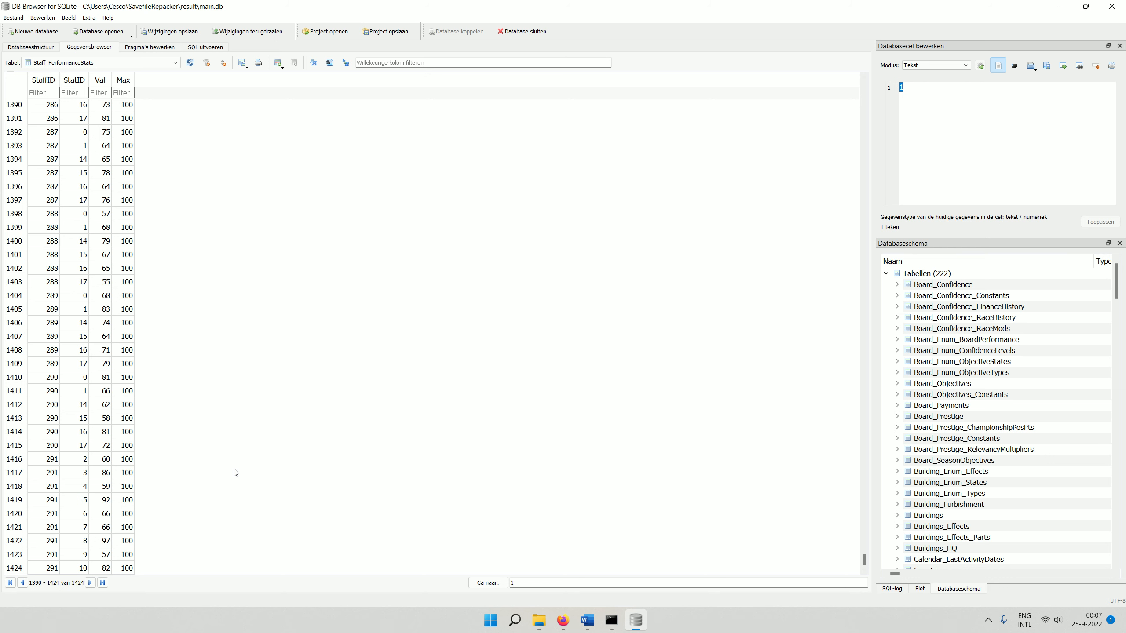
- Open the Staff_CareerHistory table and go to its last records
click(176, 63)
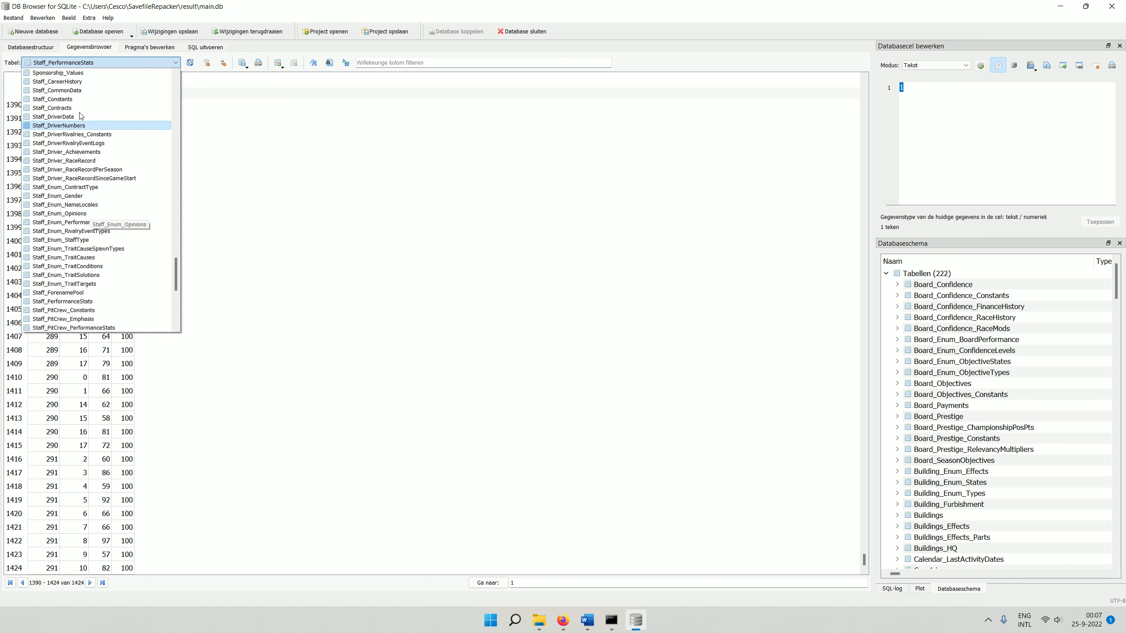
click(79, 84)
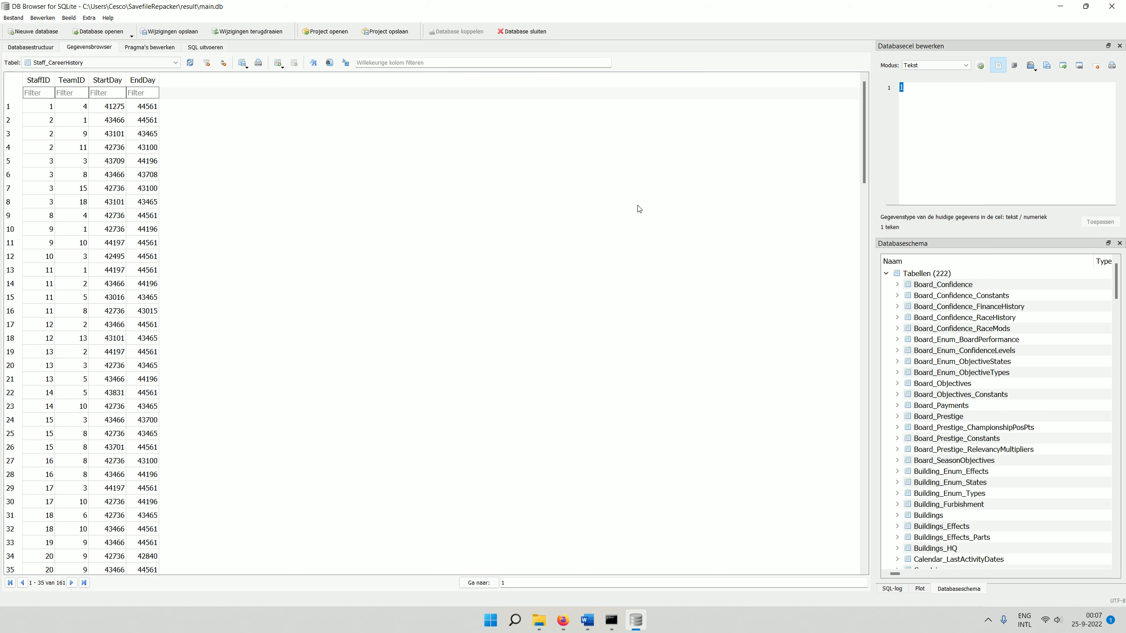
drag(863, 103, 868, 497)
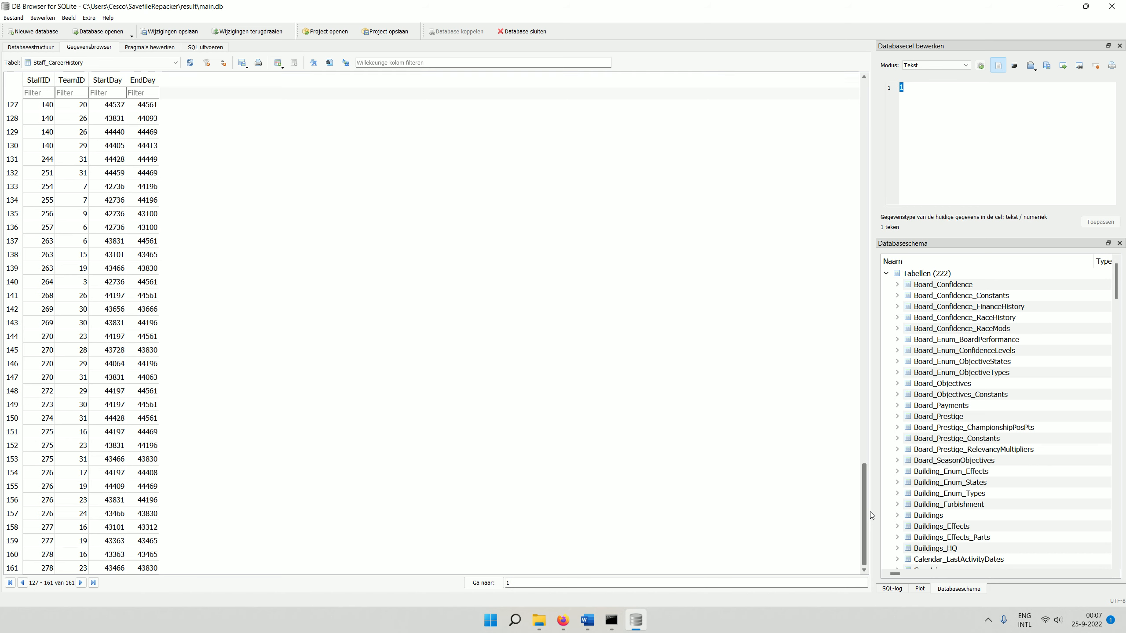
mouse_move(871, 515)
mouse_down()
mouse_move(882, 92)
mouse_move(876, 504)
mouse_up()
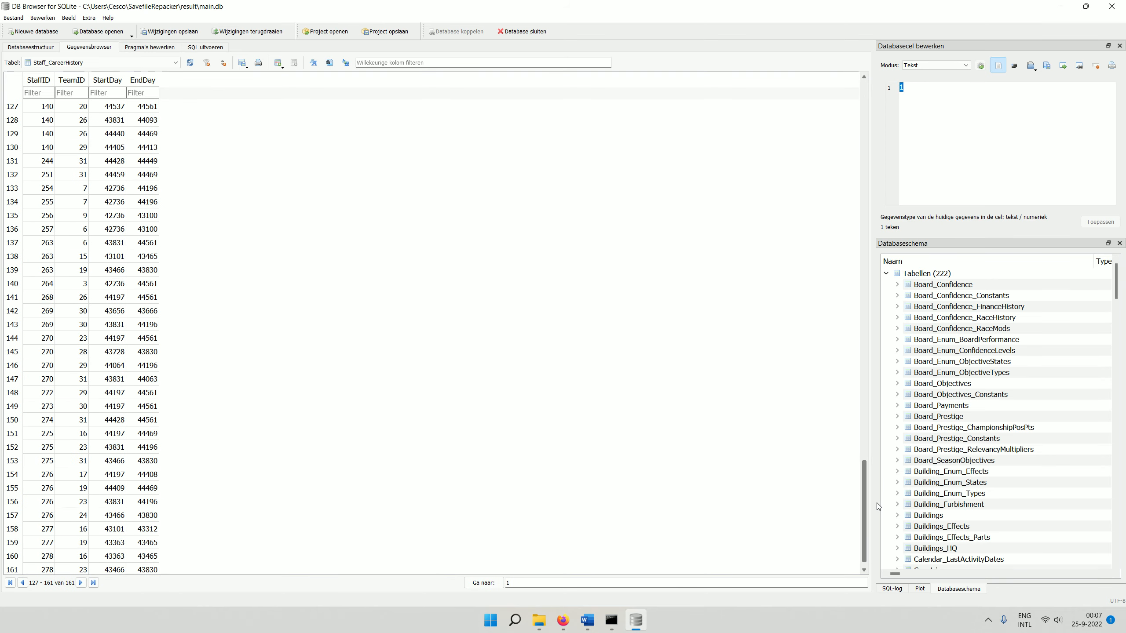
click(278, 64)
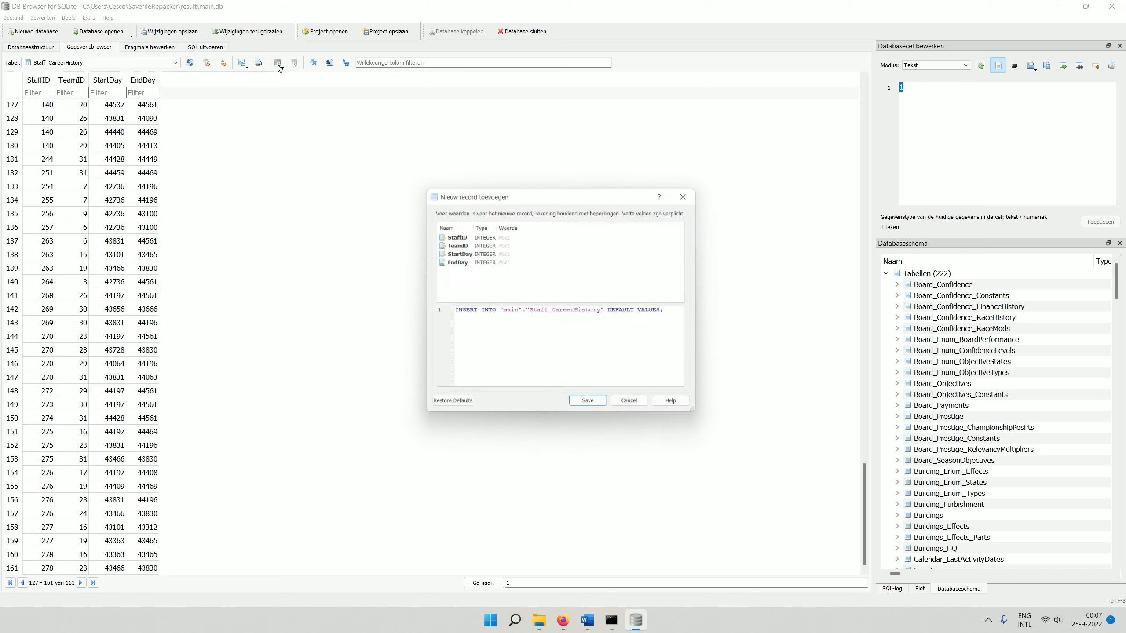
double_click(524, 235)
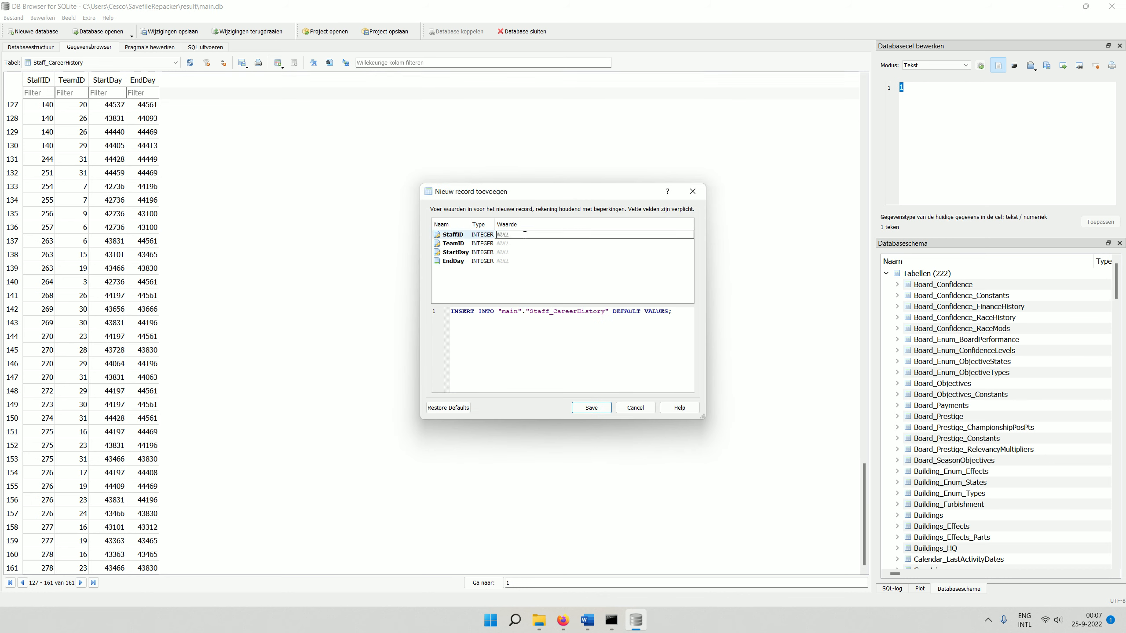
text(291)
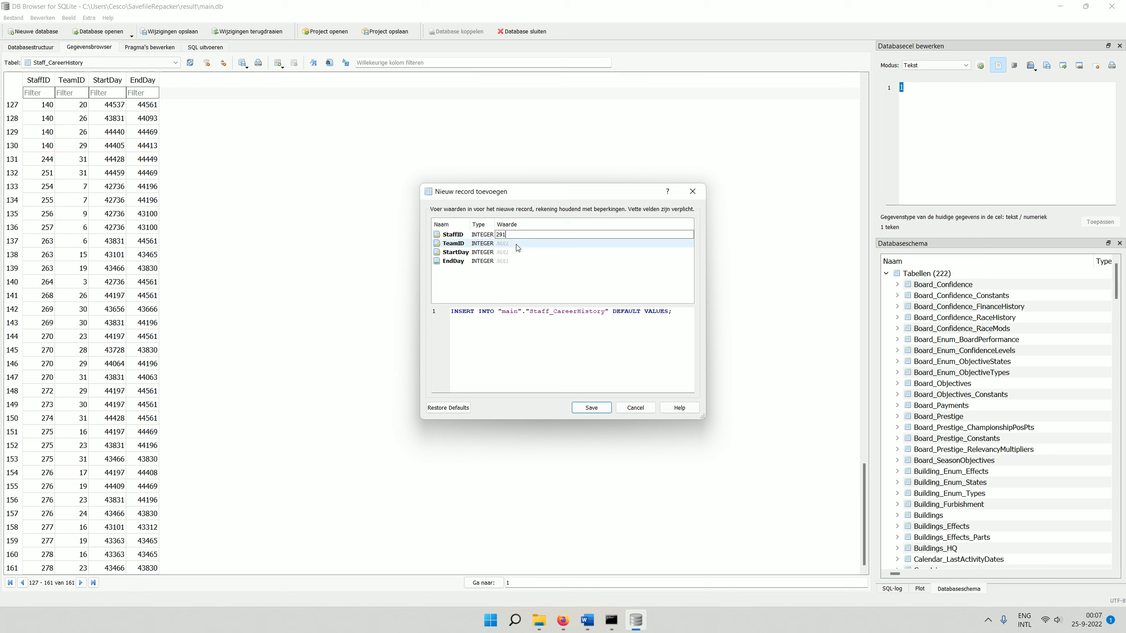
double_click(517, 244)
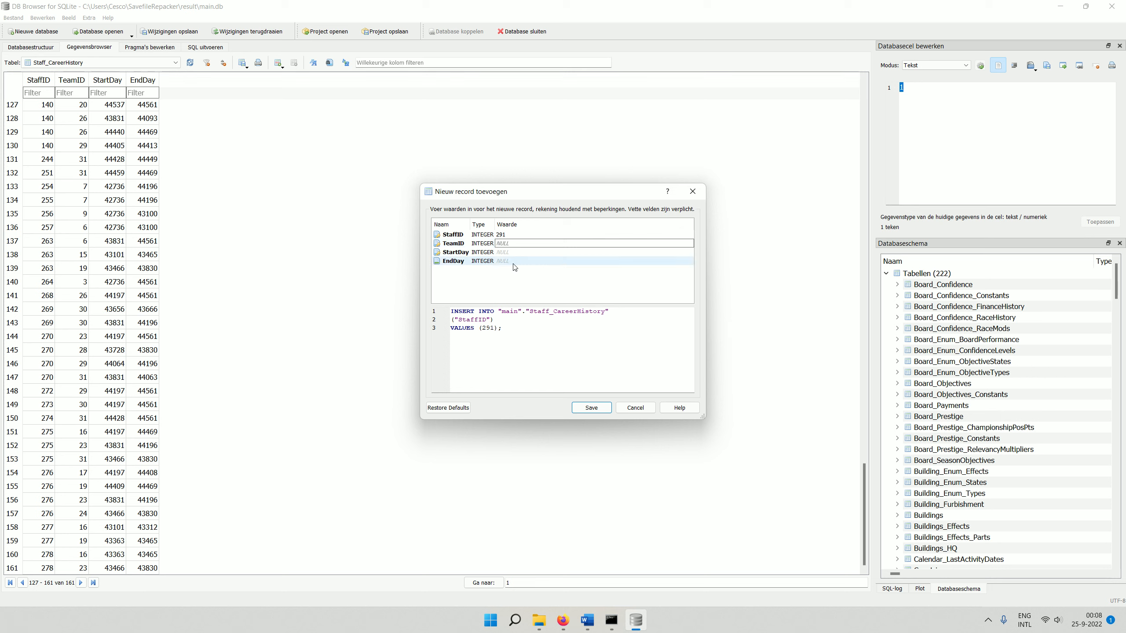
click(636, 408)
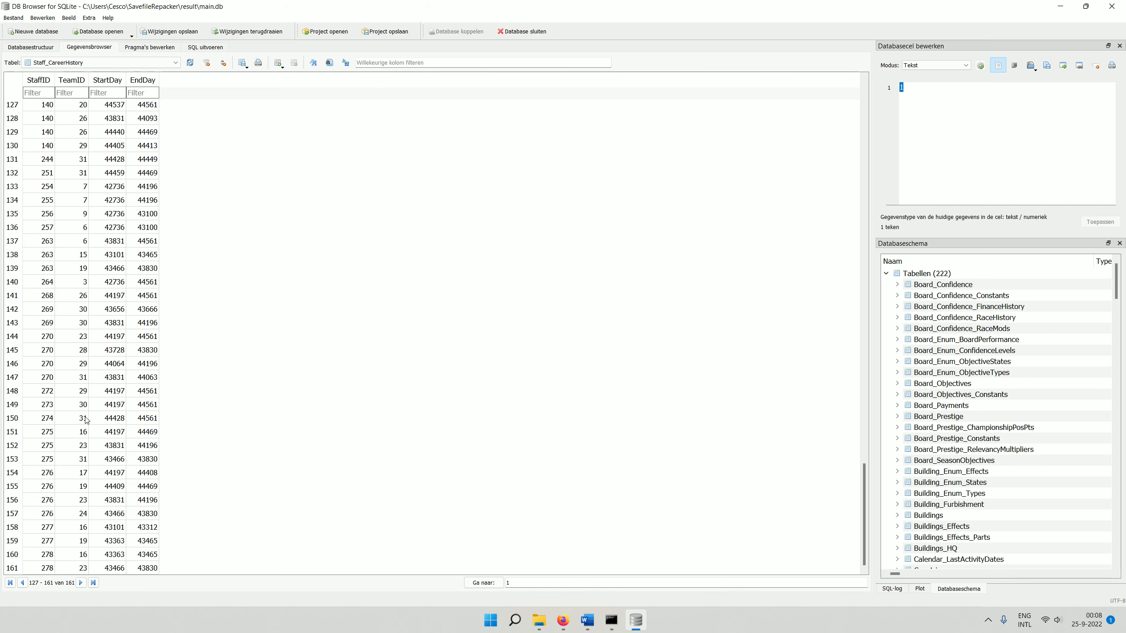
- Start a new career history record from the beginning of the table with StaffID 291 and TeamID 9
drag(864, 501, 866, 106)
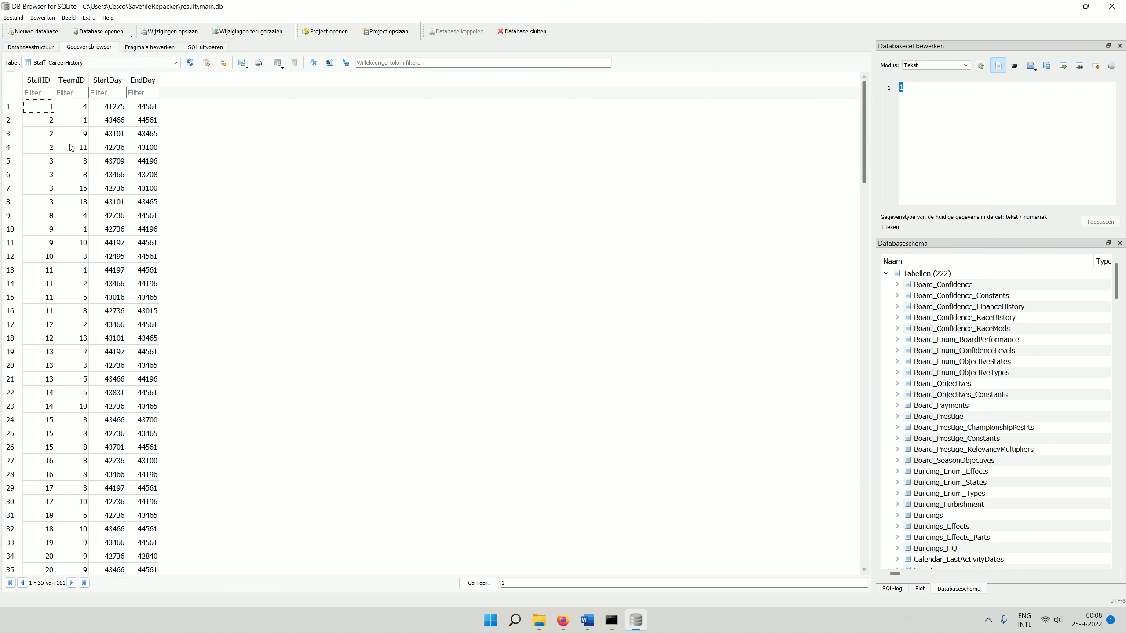
click(42, 110)
drag(863, 173, 857, 145)
click(275, 66)
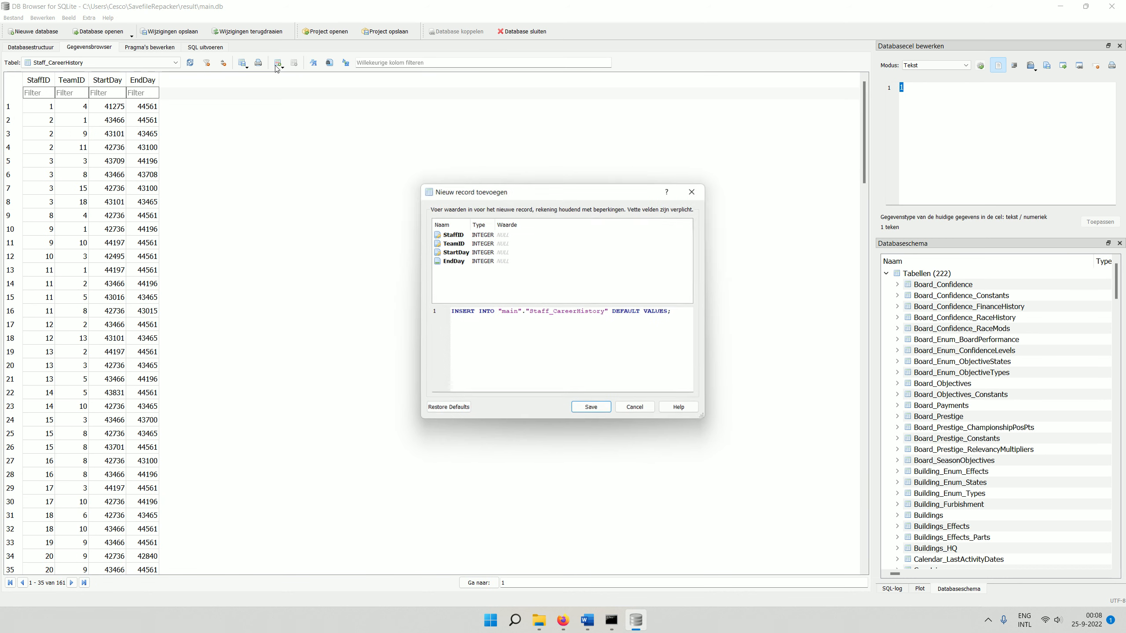
double_click(519, 242)
double_click(520, 234)
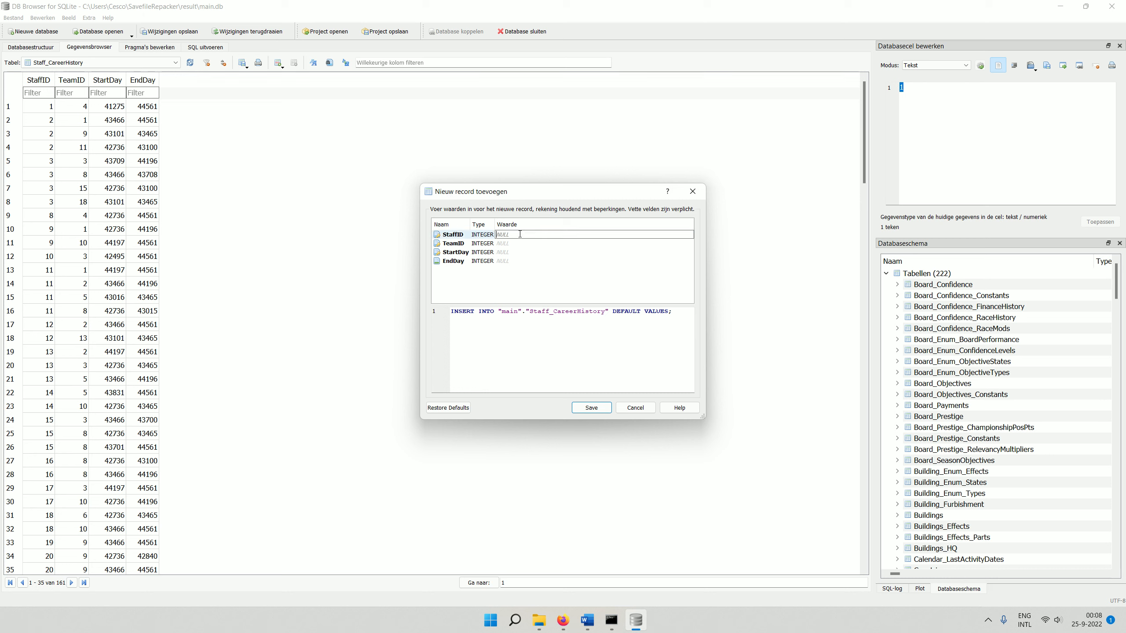
text(291)
key(Tab)
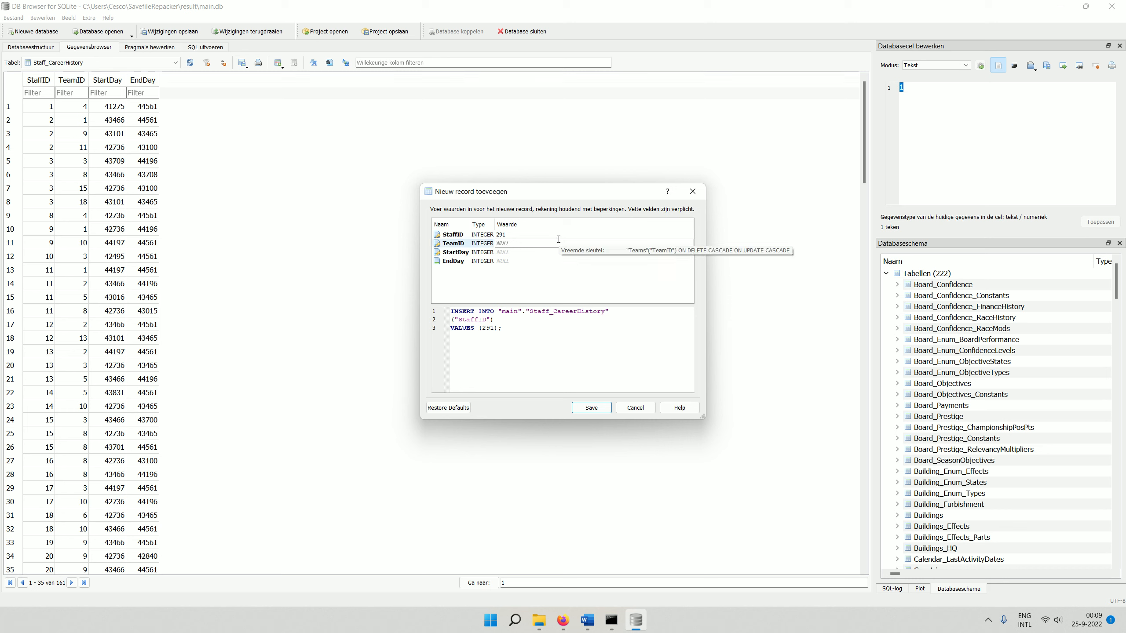
text(9)
- Set the new career history record's StartDay to 43101 and EndDay to 43465, and save it
click(546, 253)
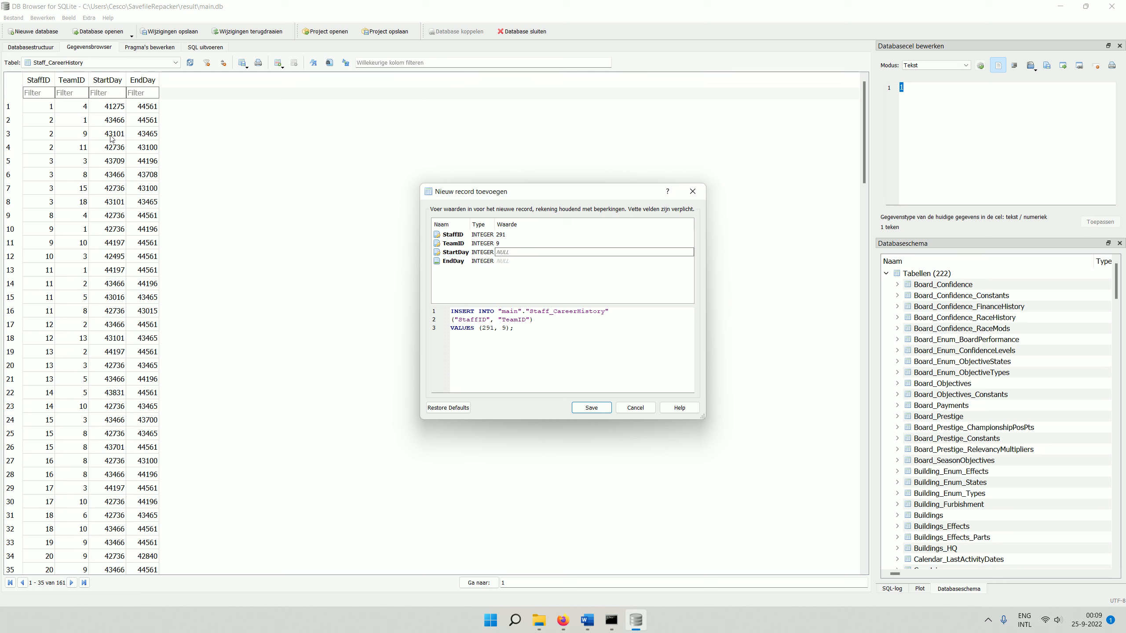
text(1)
text(310)
click(512, 262)
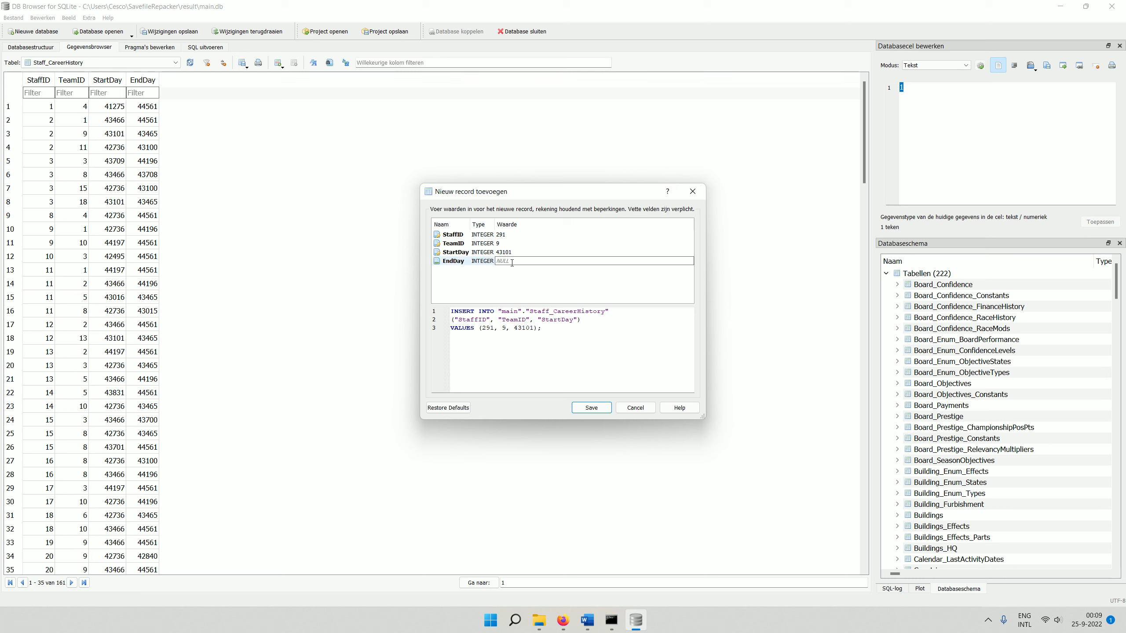
text(43465)
click(591, 407)
drag(863, 162, 863, 545)
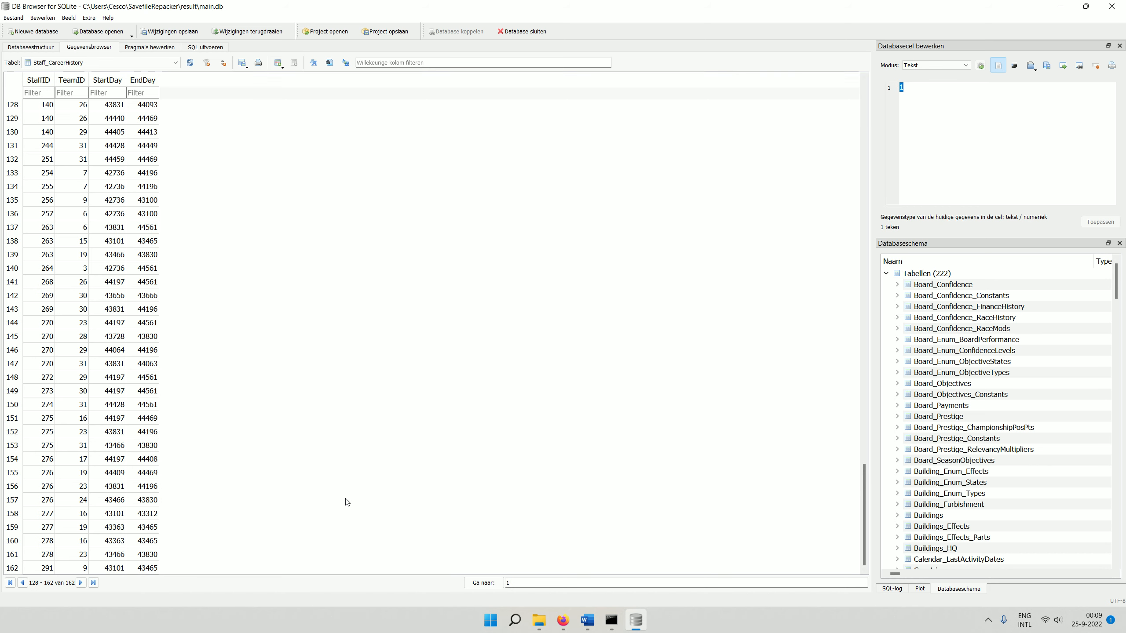
- Open the Staff_Contracts table and examine its columns and the last contract records
click(177, 62)
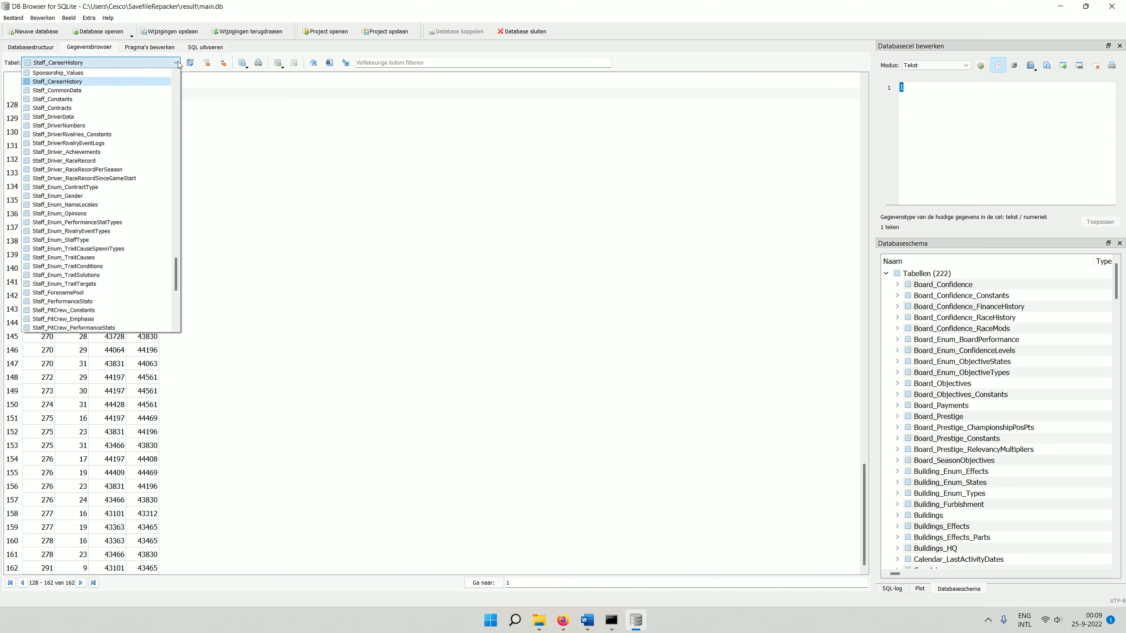
click(111, 109)
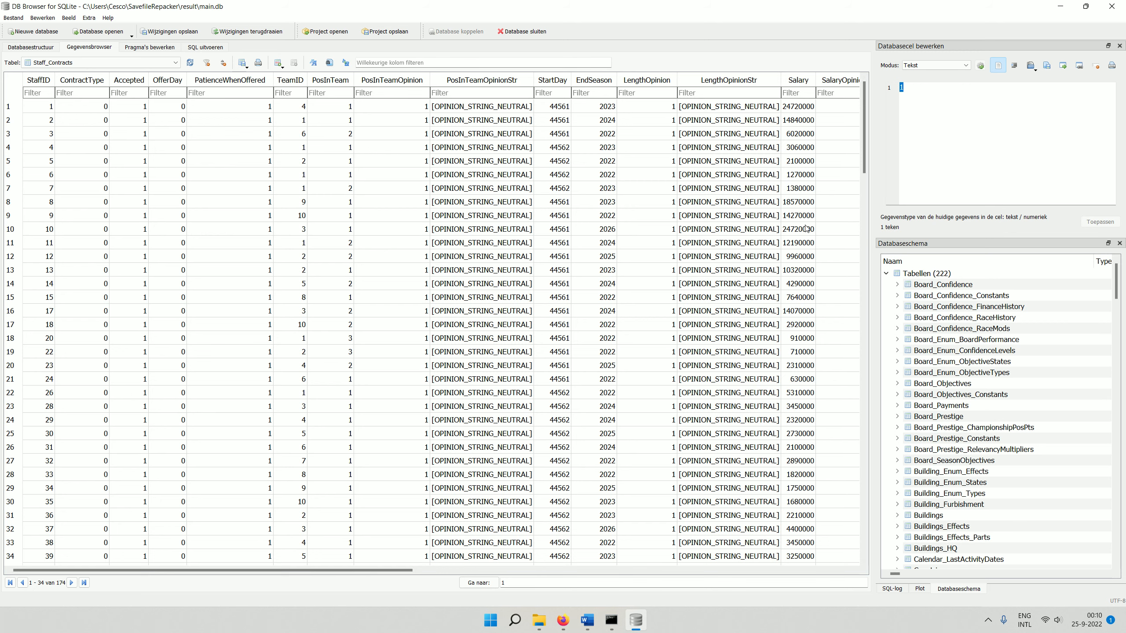
drag(410, 571, 783, 575)
drag(813, 575, 834, 576)
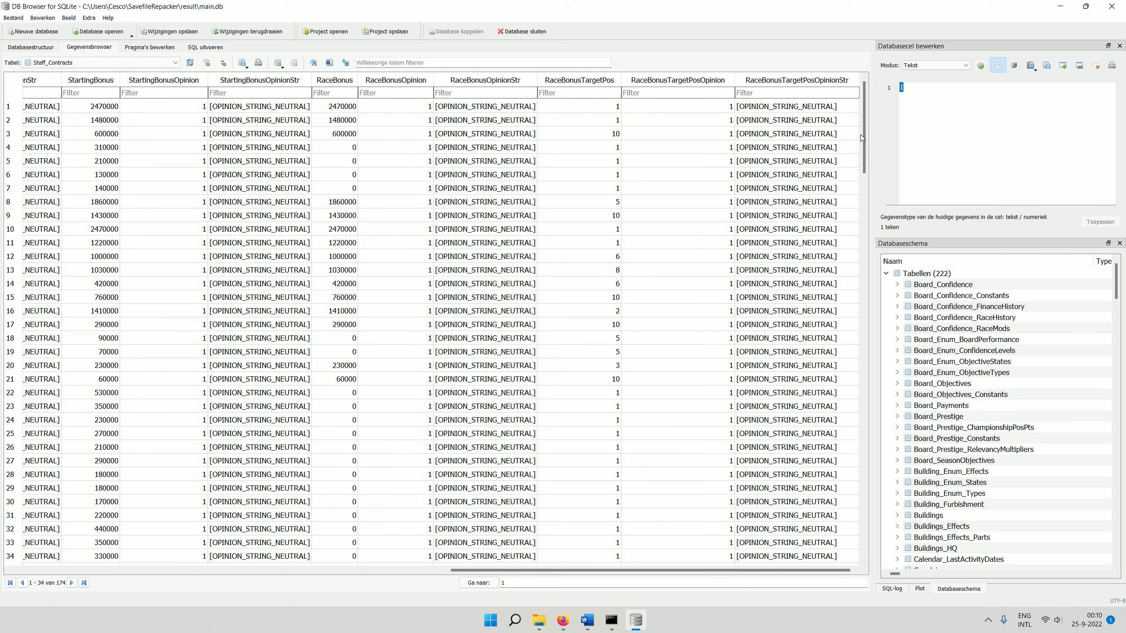
drag(863, 135, 866, 558)
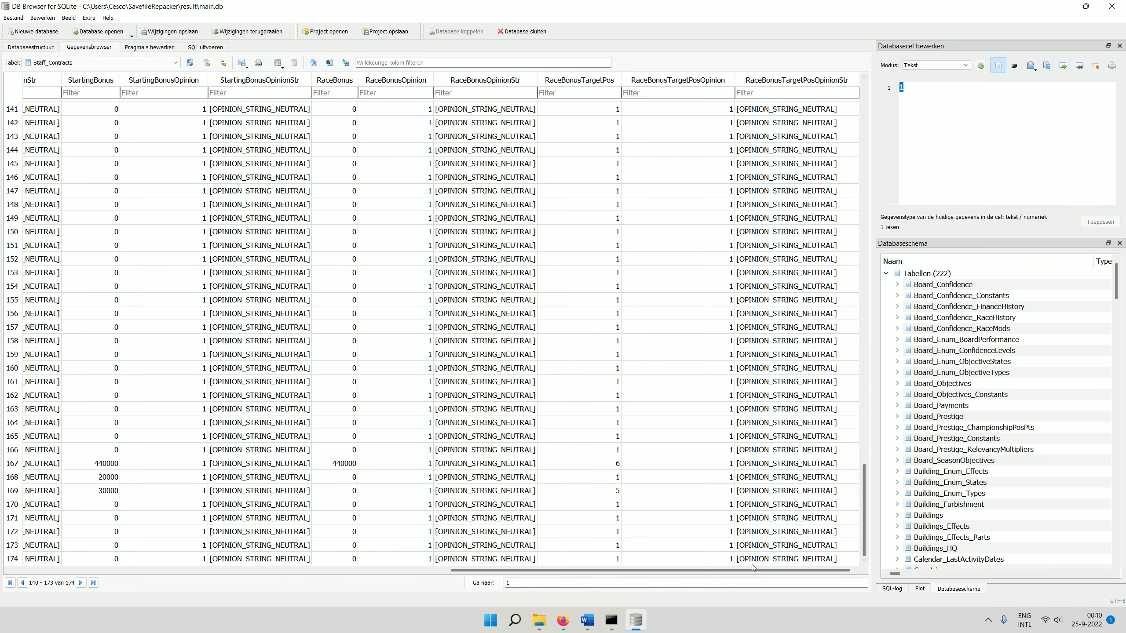
drag(687, 572, 249, 578)
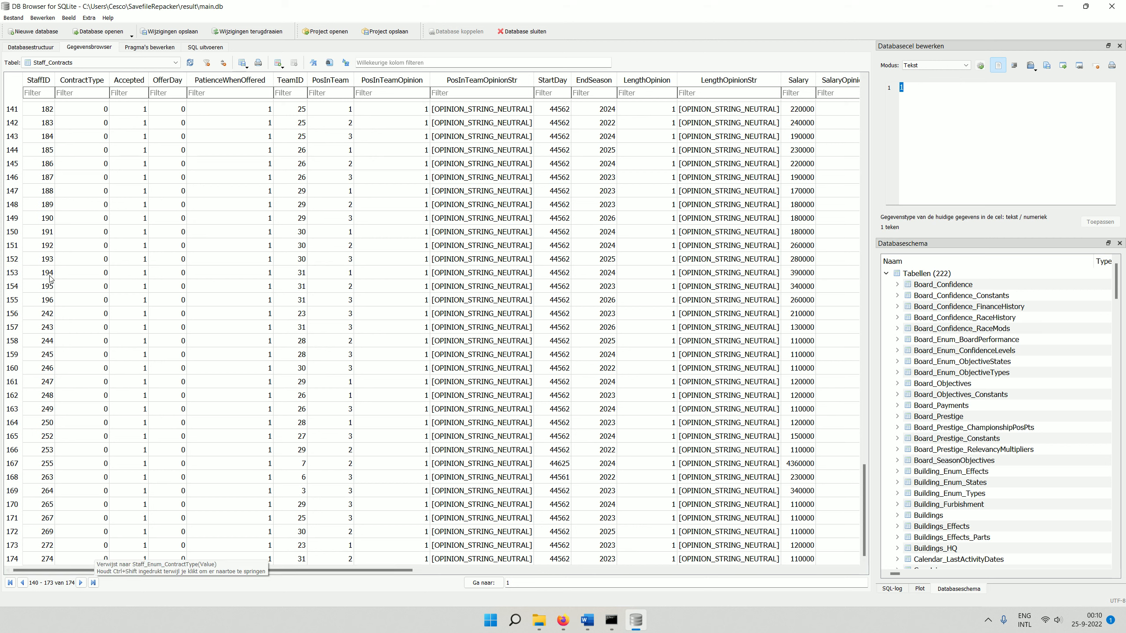
- Write the changes to the main.db database and close DB Browser for SQLite
click(12, 18)
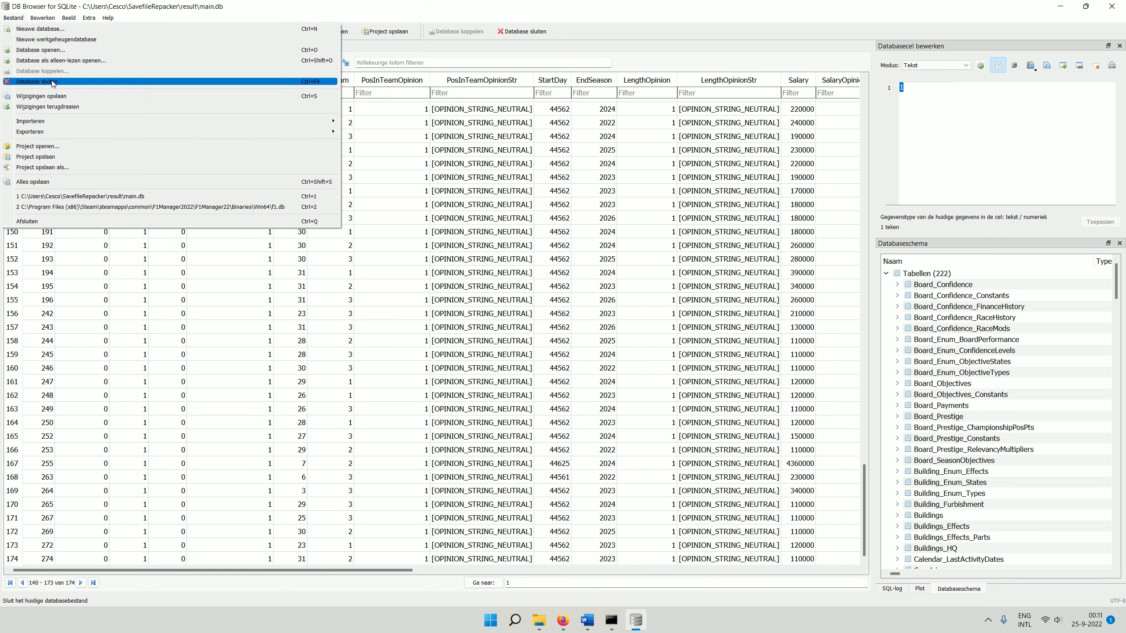
click(132, 98)
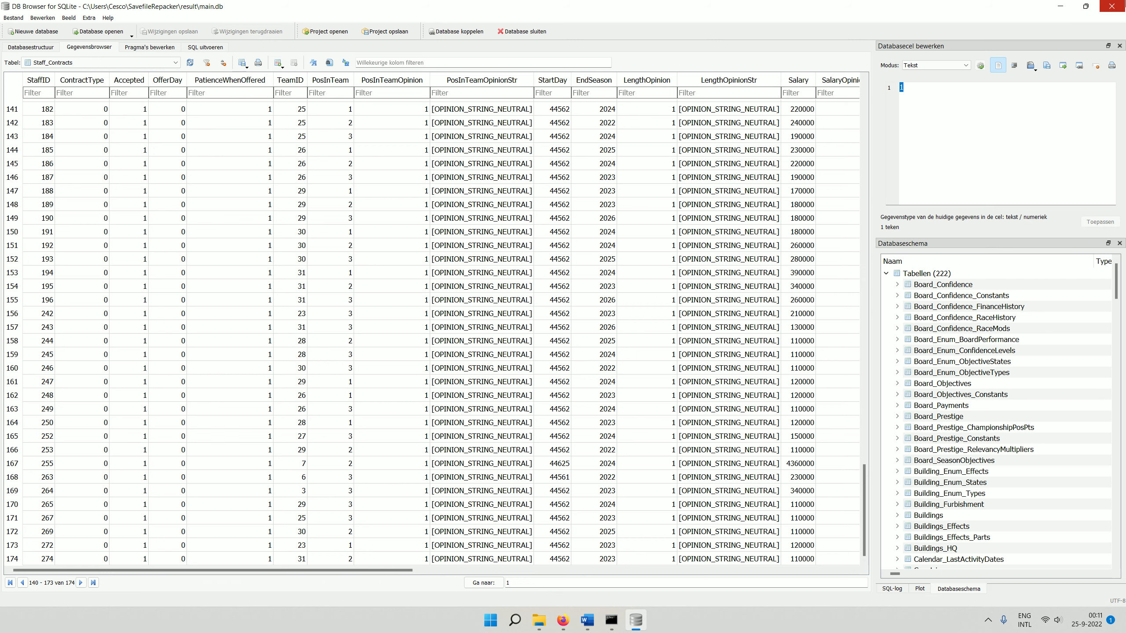
click(1111, 6)
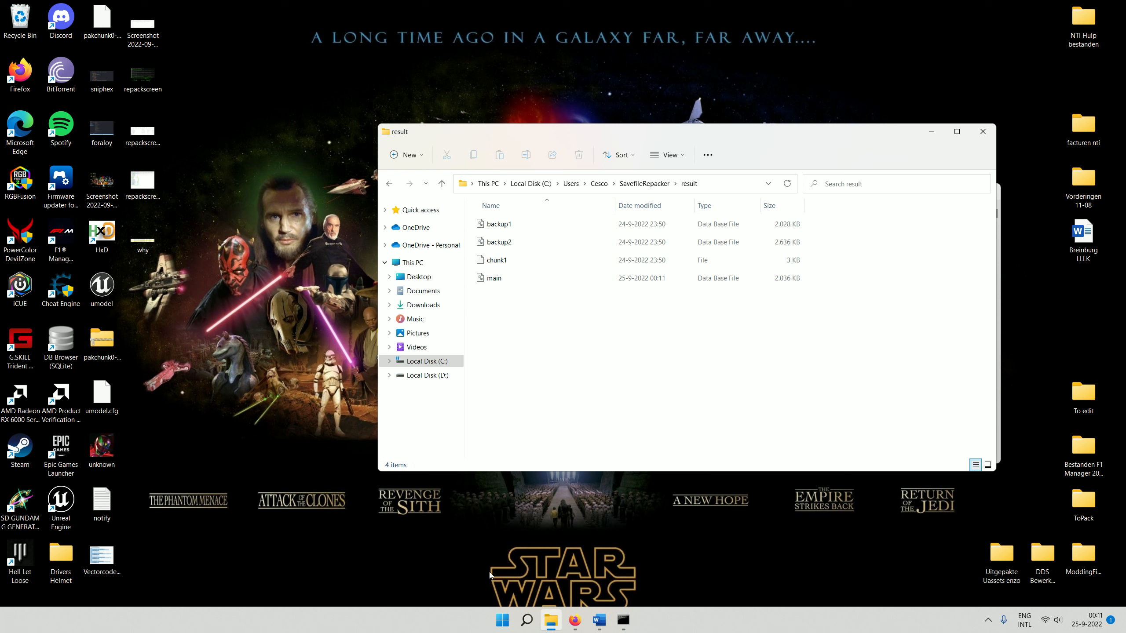
- Switch to Firefox and copy the command "python script.py --operation repack --input result --result autosave.sav" from the README's Repacking section
click(599, 620)
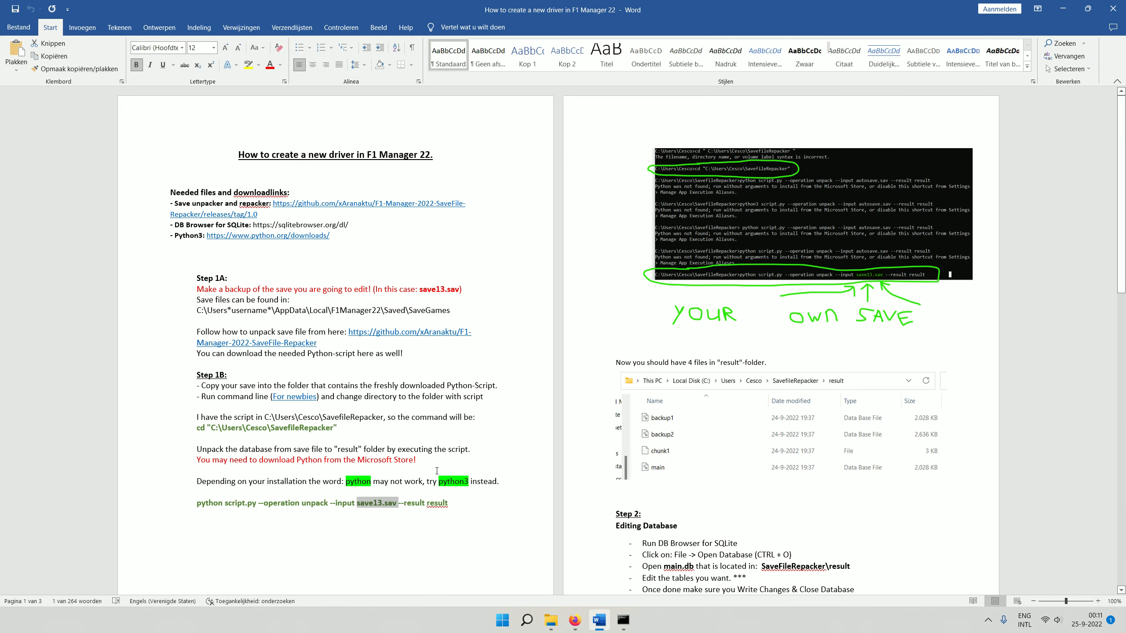
click(1063, 9)
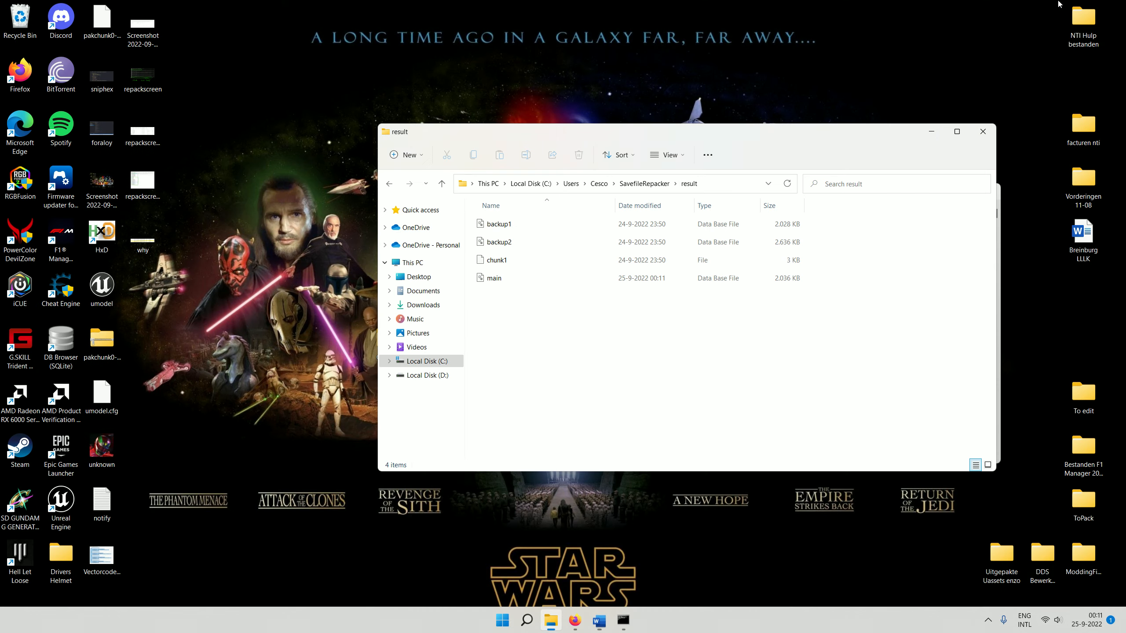
click(574, 626)
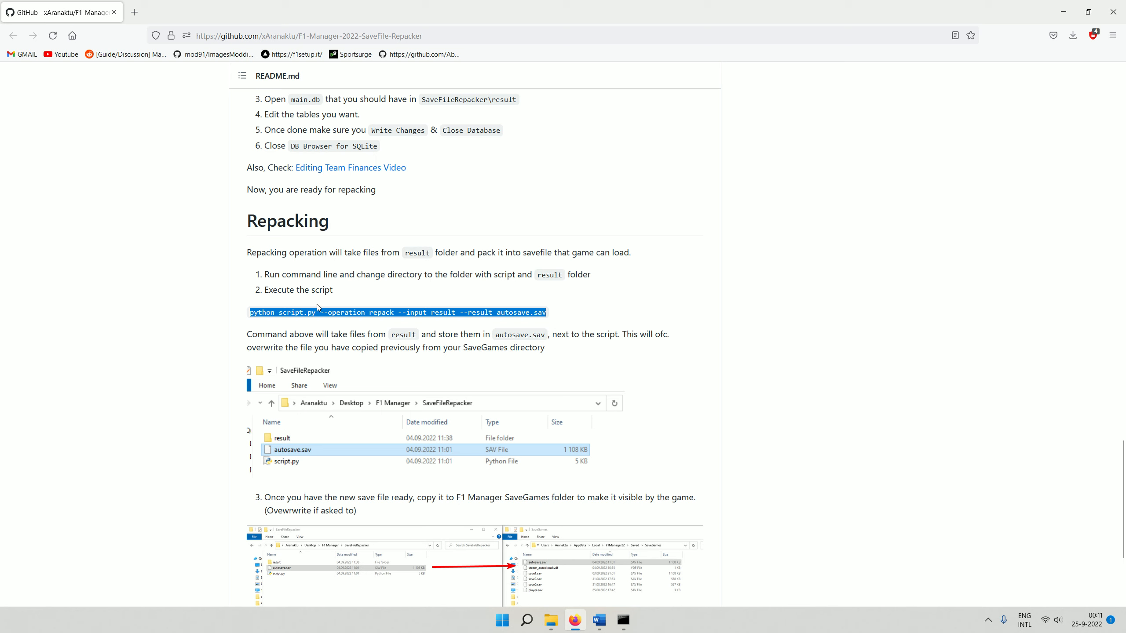
click(546, 313)
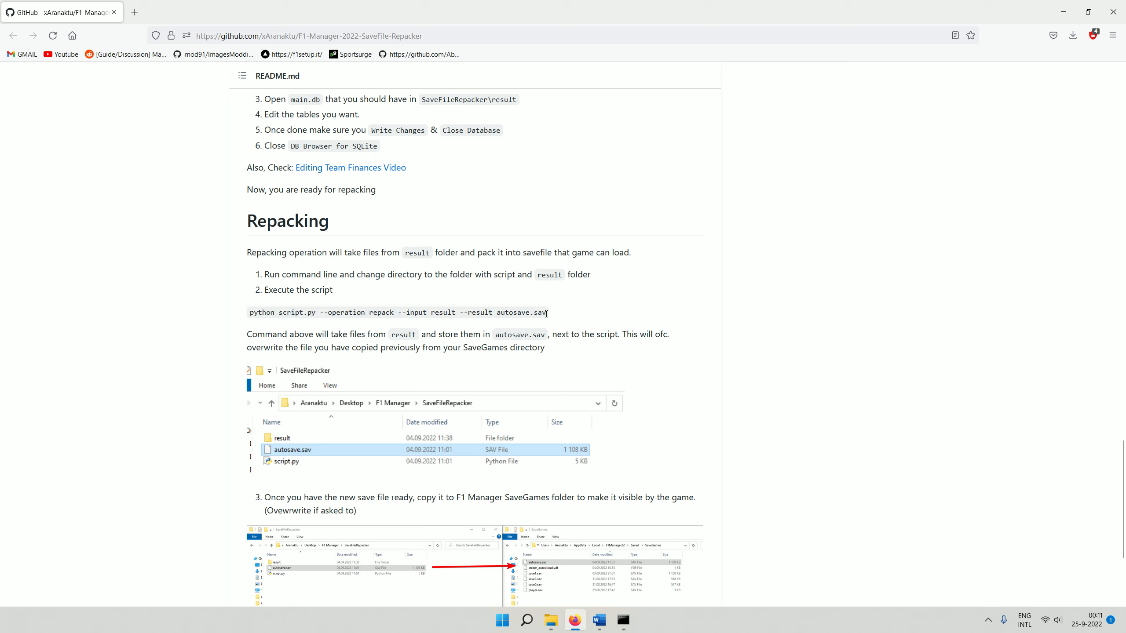
drag(546, 314, 250, 314)
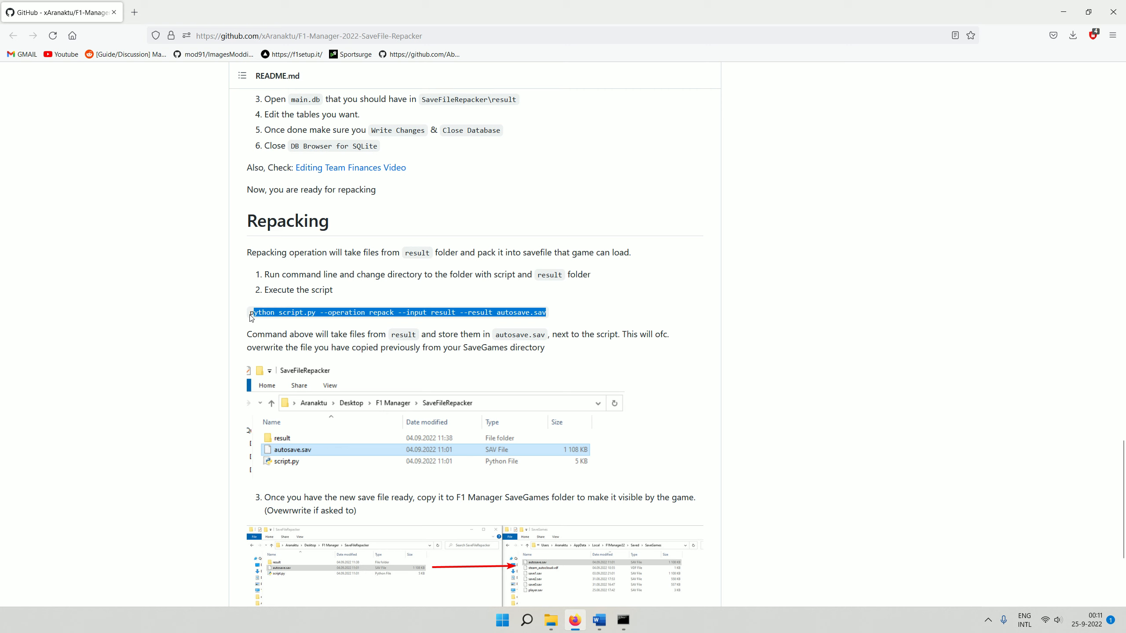
right_click(255, 315)
click(275, 329)
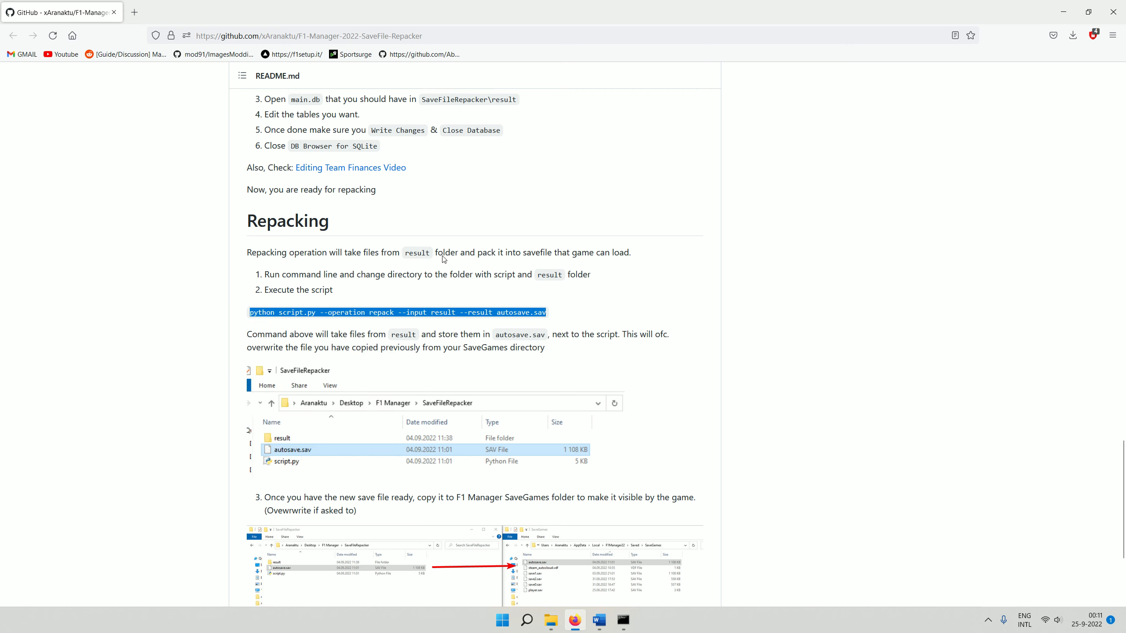
- Switch to File Explorer and check save13.sav in the SavefileRepacker folder and the files in its result folder
click(623, 620)
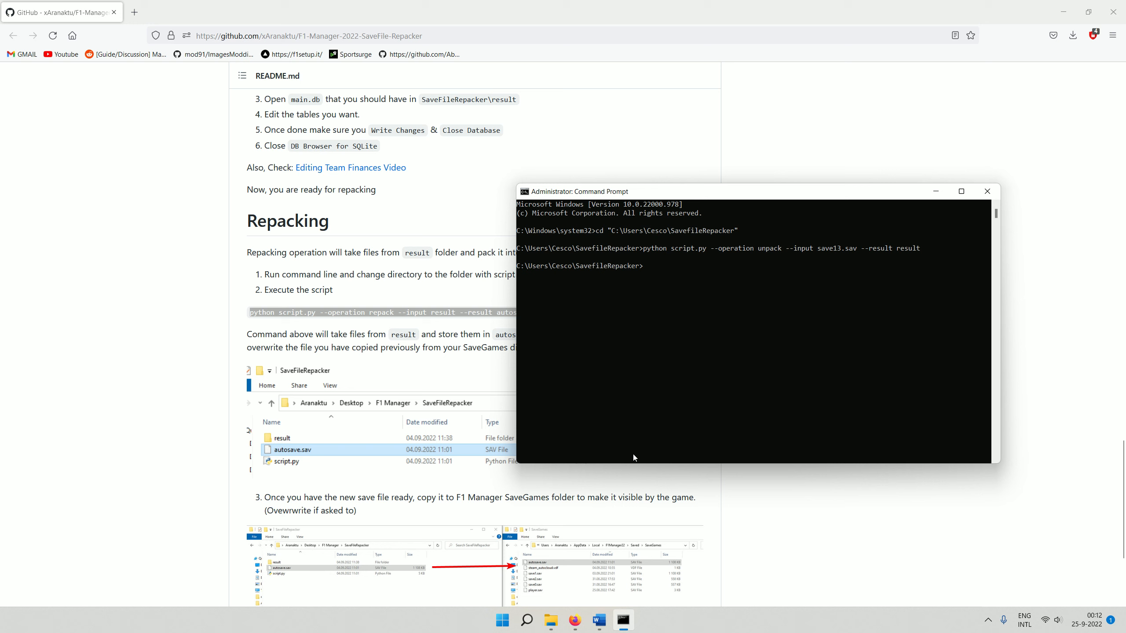
click(550, 619)
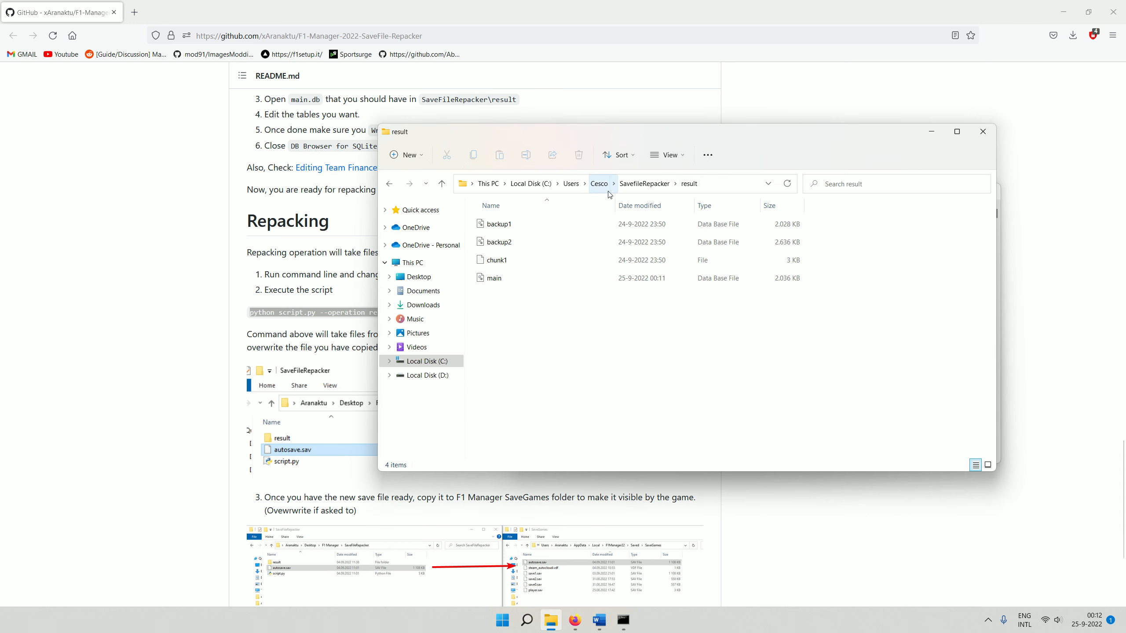
click(634, 183)
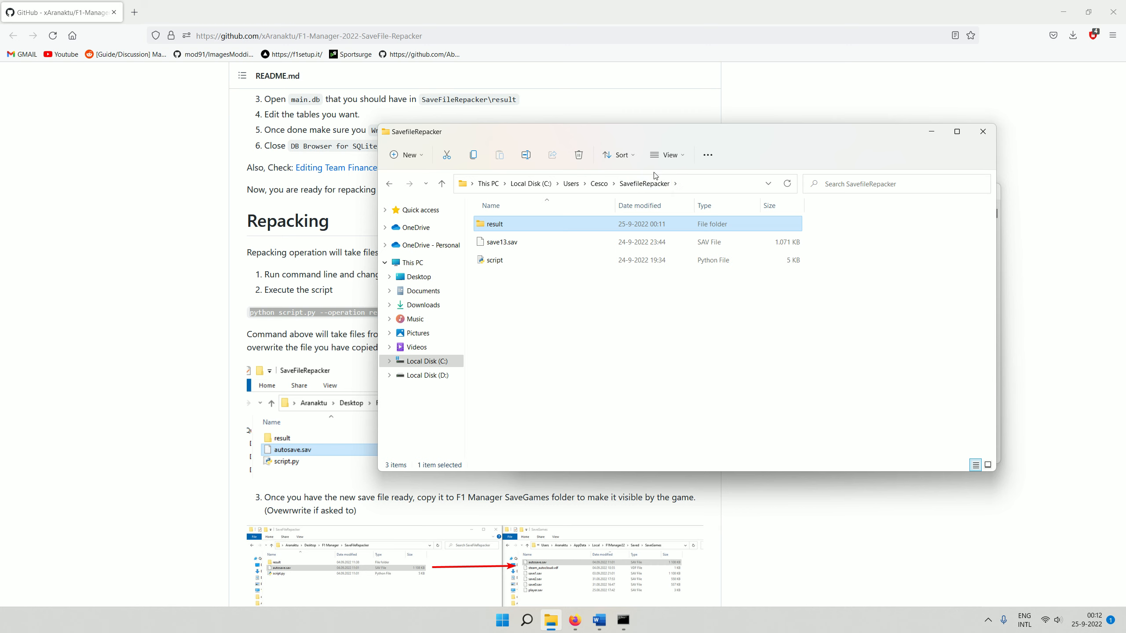
click(607, 251)
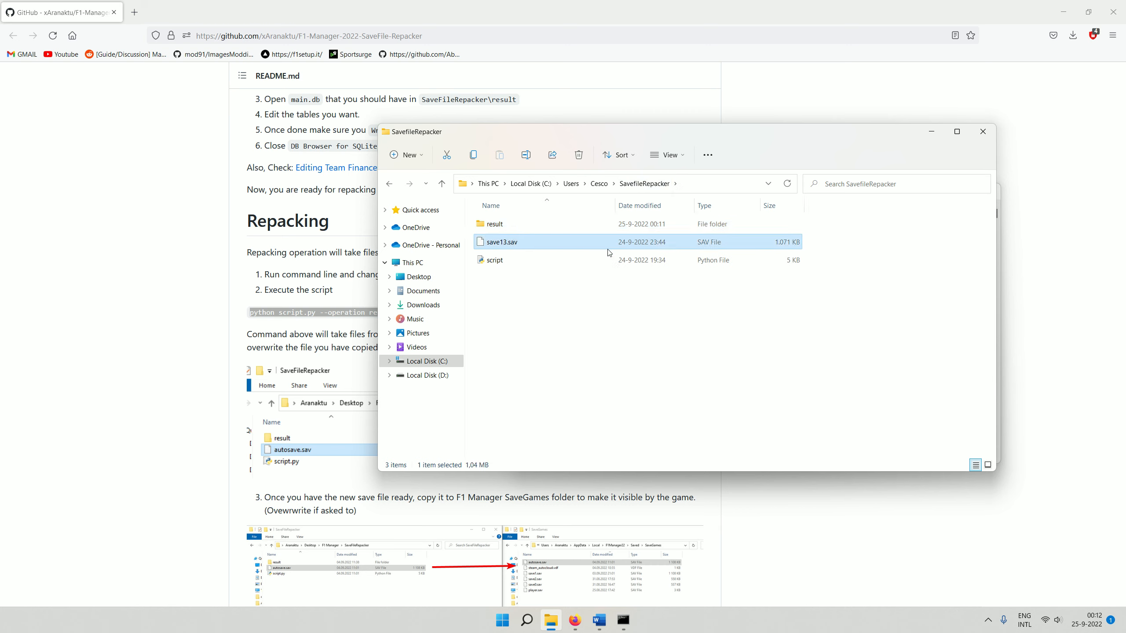
double_click(511, 226)
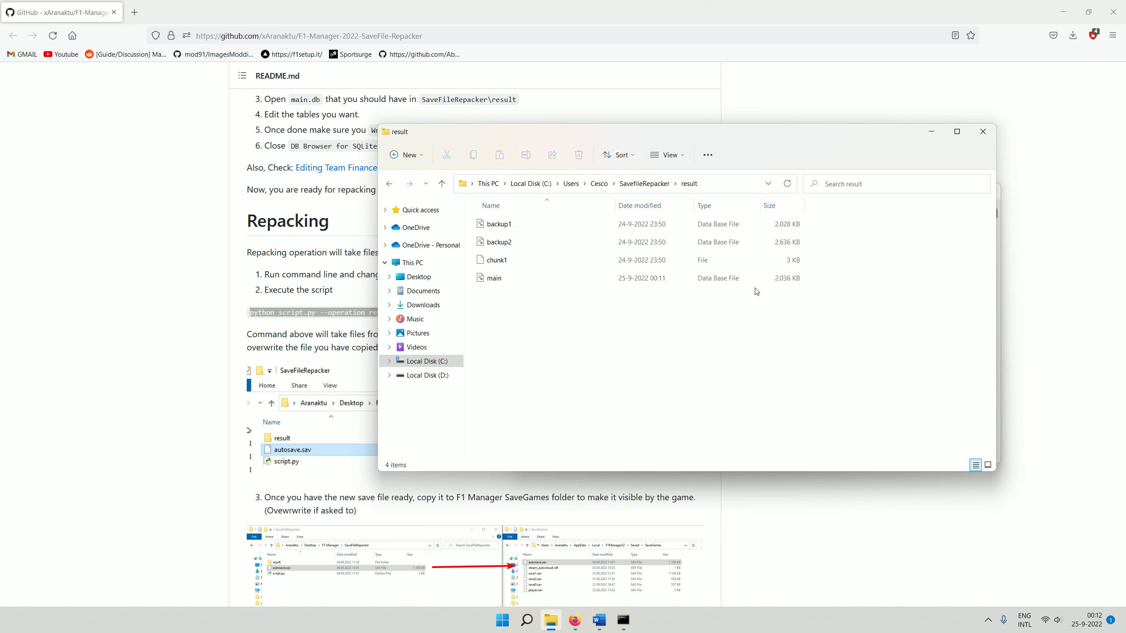
- Return to the SavefileRepacker folder, then switch to Command Prompt and insert the copied repack command
click(645, 183)
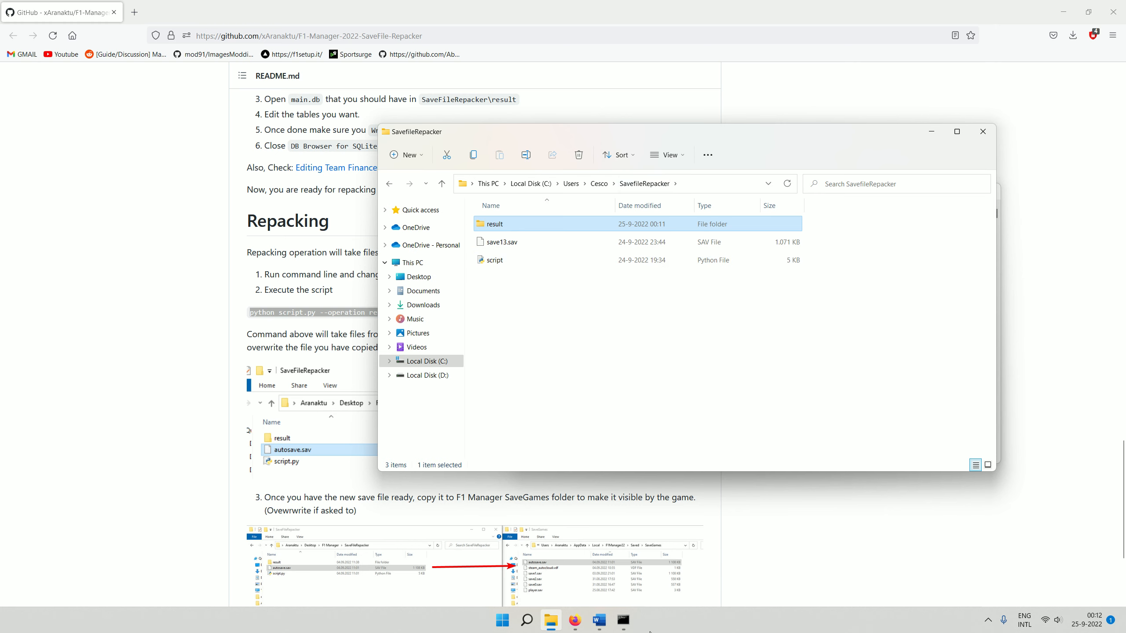
click(633, 623)
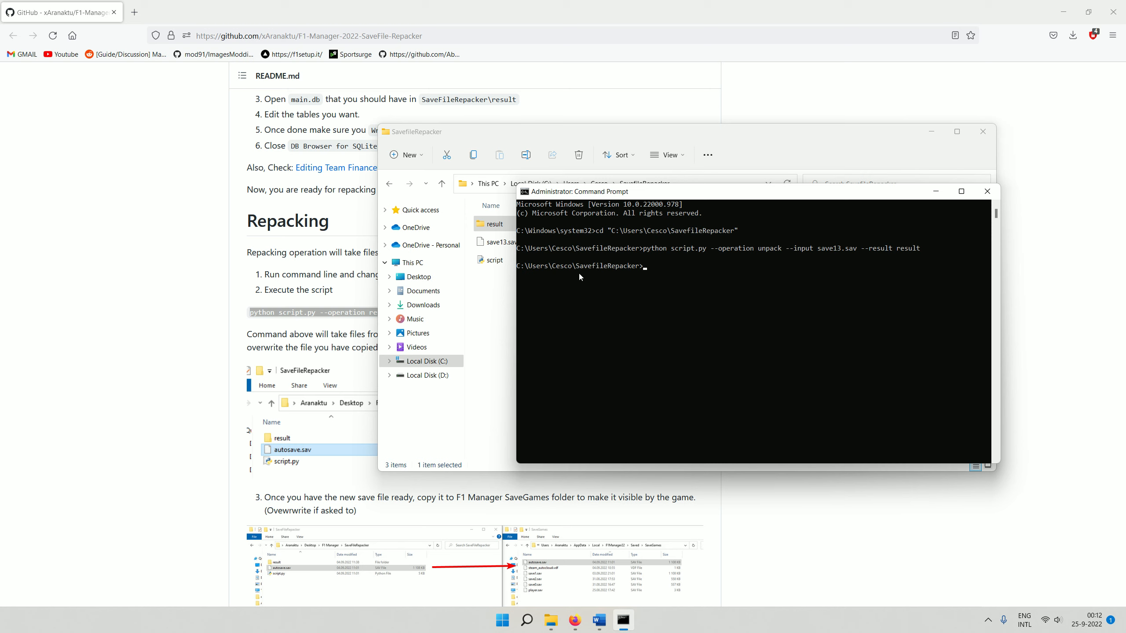
click(485, 325)
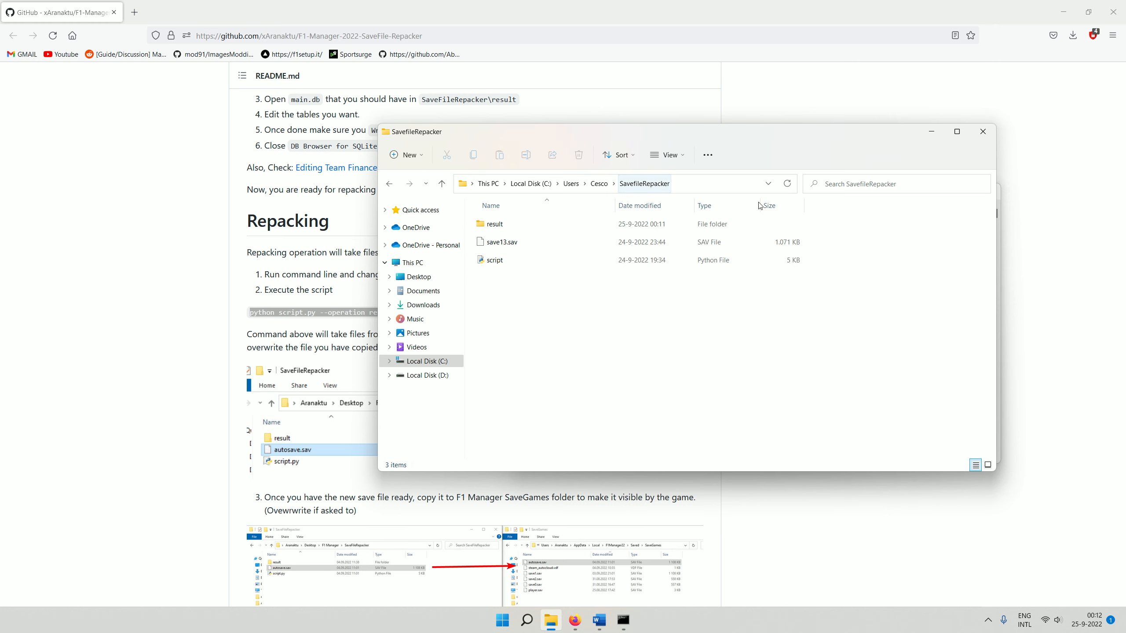
click(163, 361)
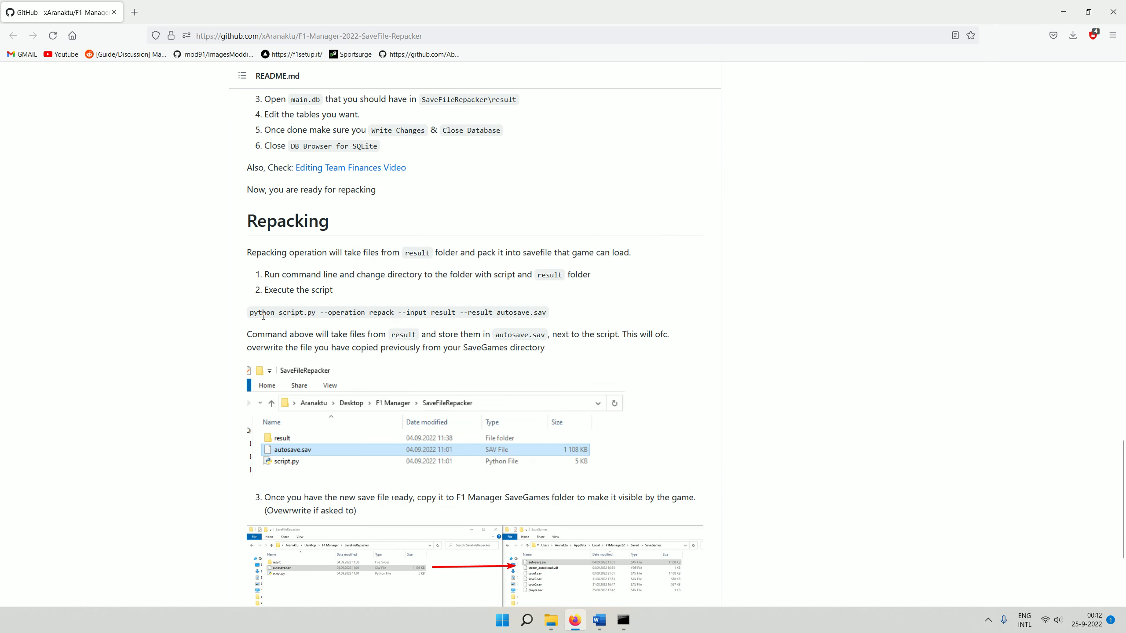
click(623, 620)
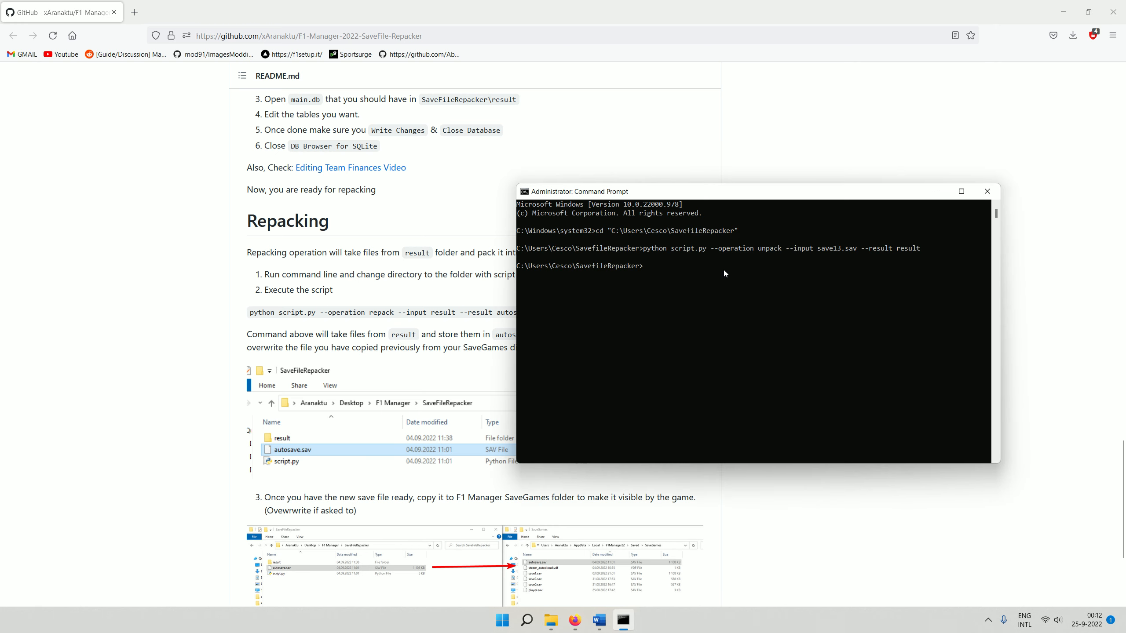
key(ctrl+v)
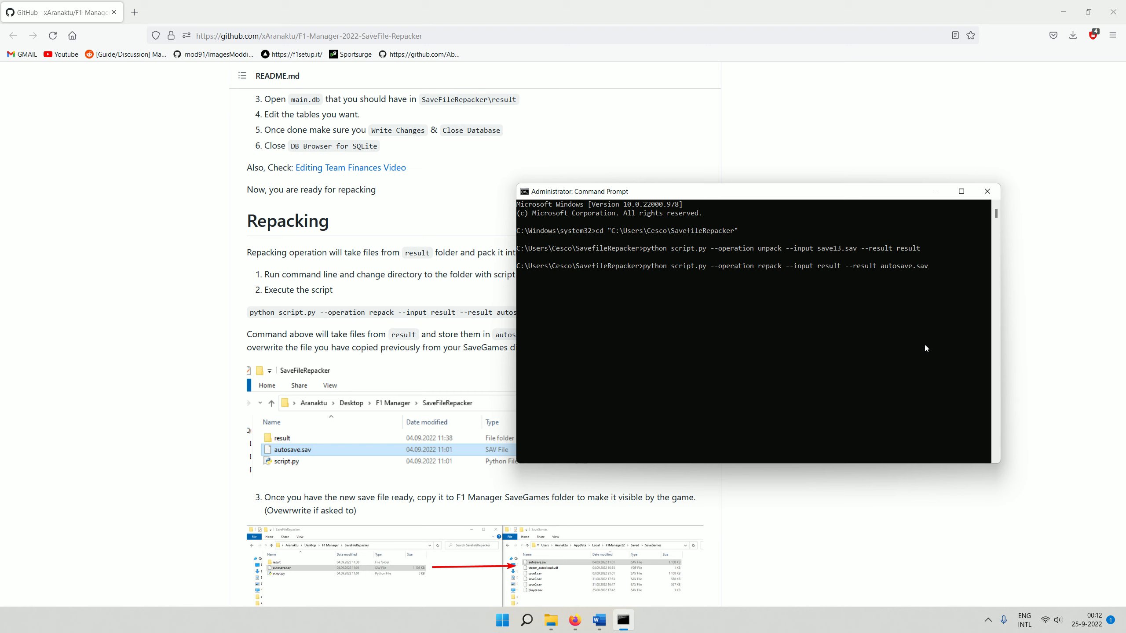
- Change the command's output file to save13.sav, run the repack operation, and close Command Prompt
key(BackSpace)
key(BackSpace)
key(BackSpace)
key(BackSpace)
key(BackSpace)
key(BackSpace)
key(BackSpace)
key(BackSpace)
key(BackSpace)
key(BackSpace)
text(save13.sav)
key(Return)
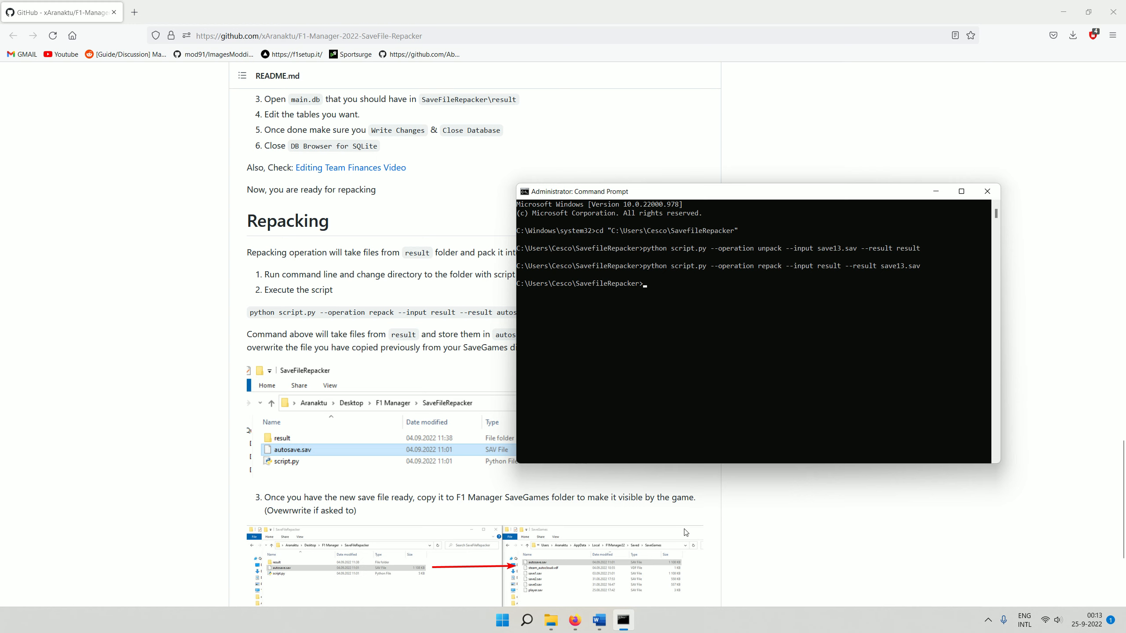
click(987, 192)
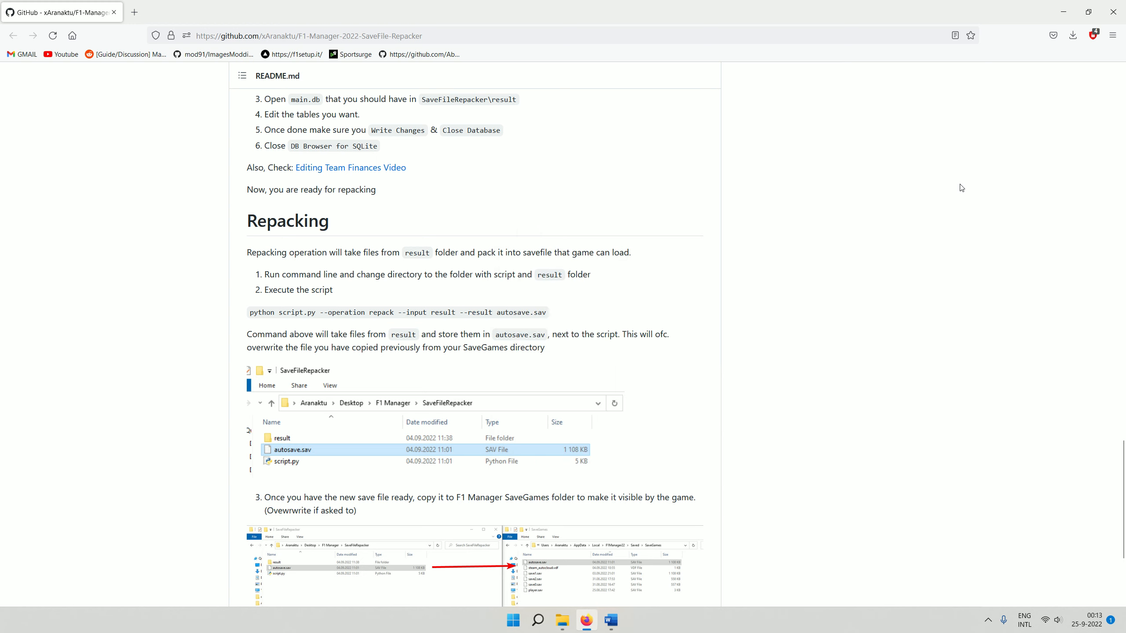
- Minimize Firefox, refresh the SavefileRepacker folder in File Explorer, and copy the repacked save13.sav
click(1061, 7)
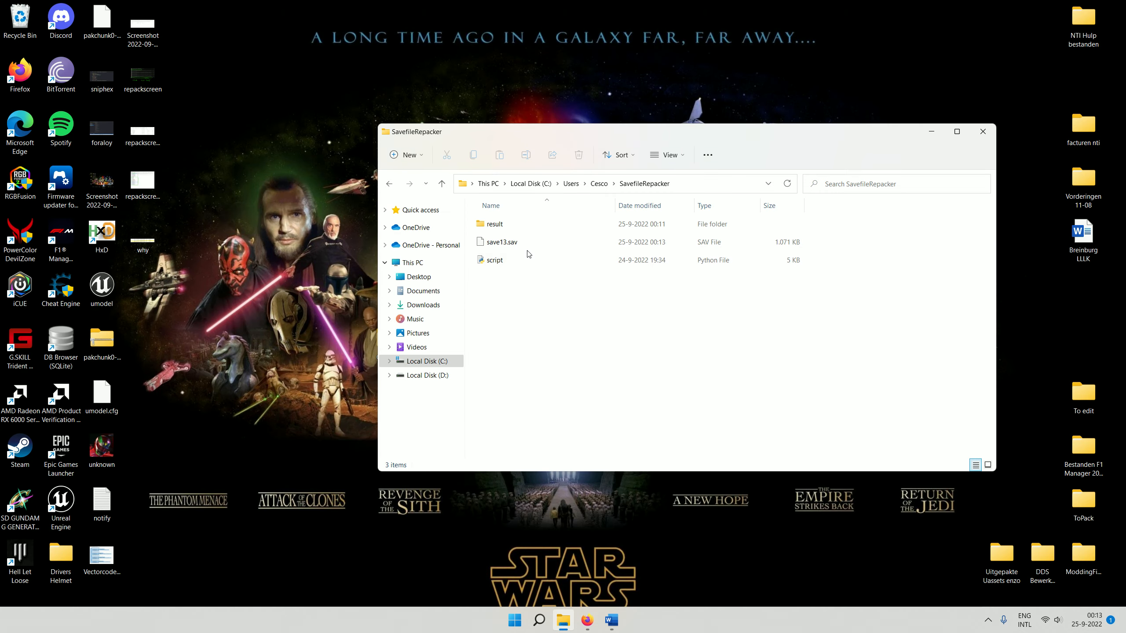
click(789, 184)
right_click(516, 246)
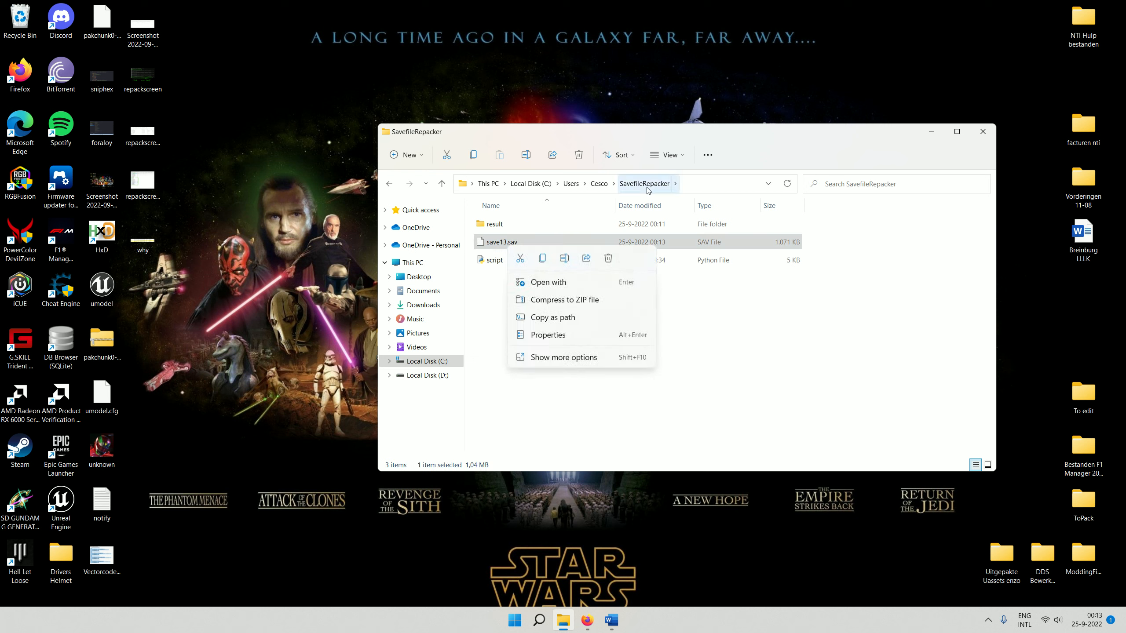
click(544, 261)
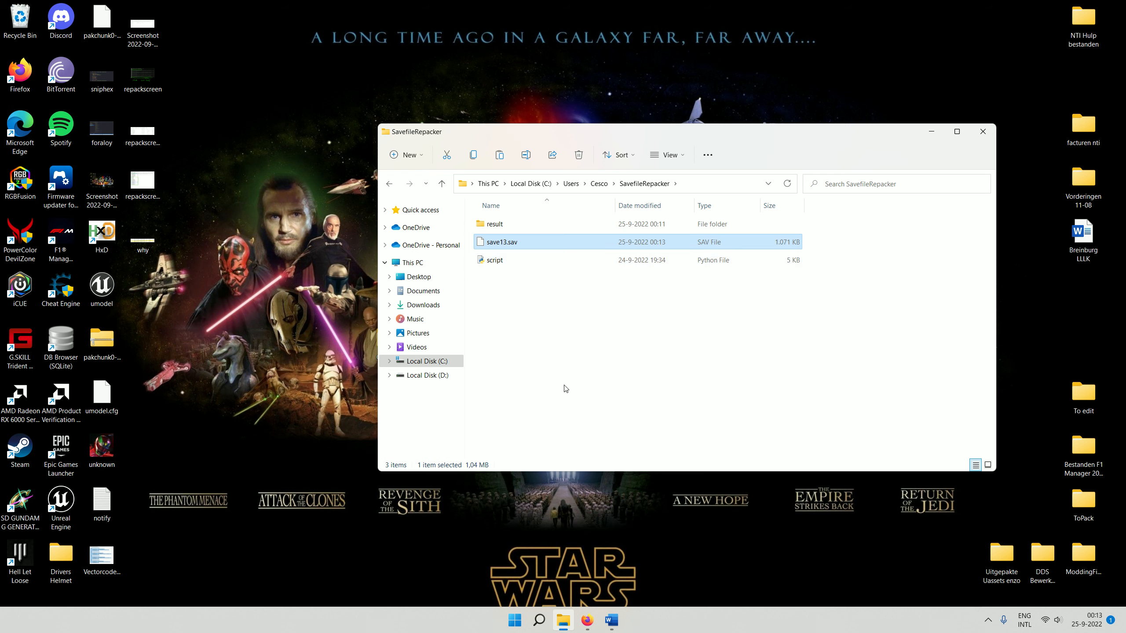
- Open the game's SaveGames folder under AppData\Local\F1Manager22\Saved in the user profile on drive C
click(436, 363)
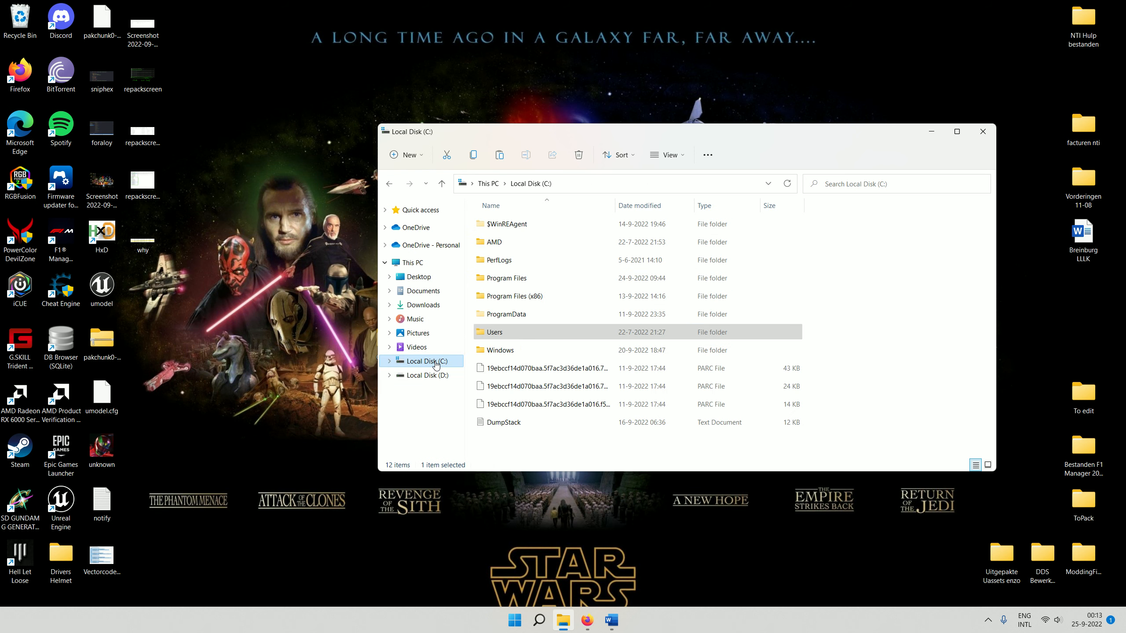
double_click(524, 330)
double_click(515, 225)
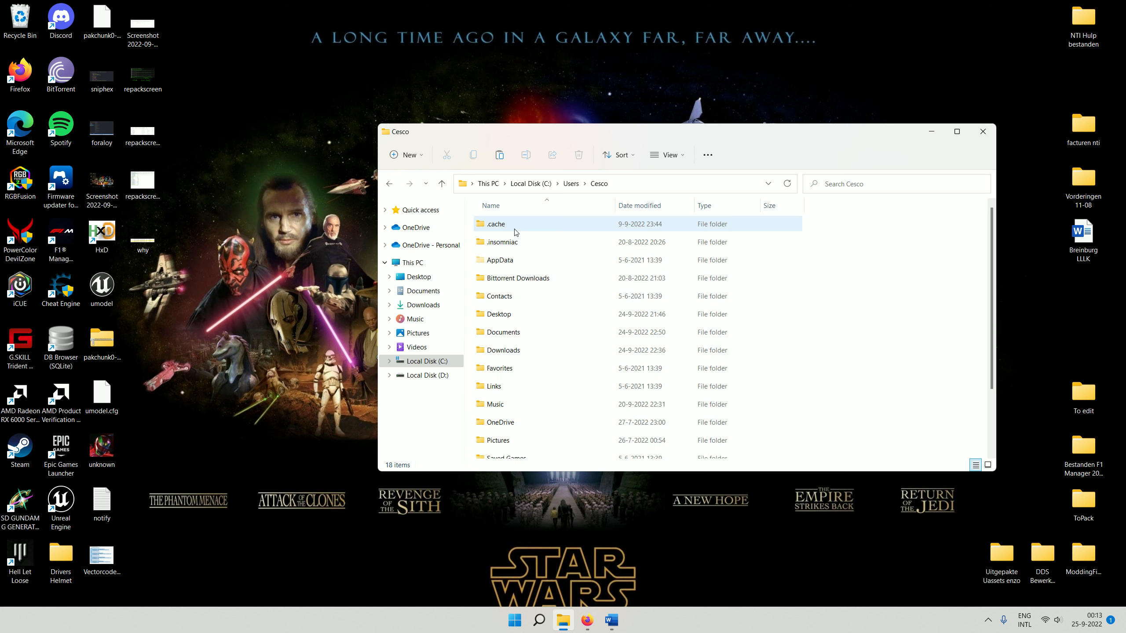
double_click(516, 260)
double_click(507, 227)
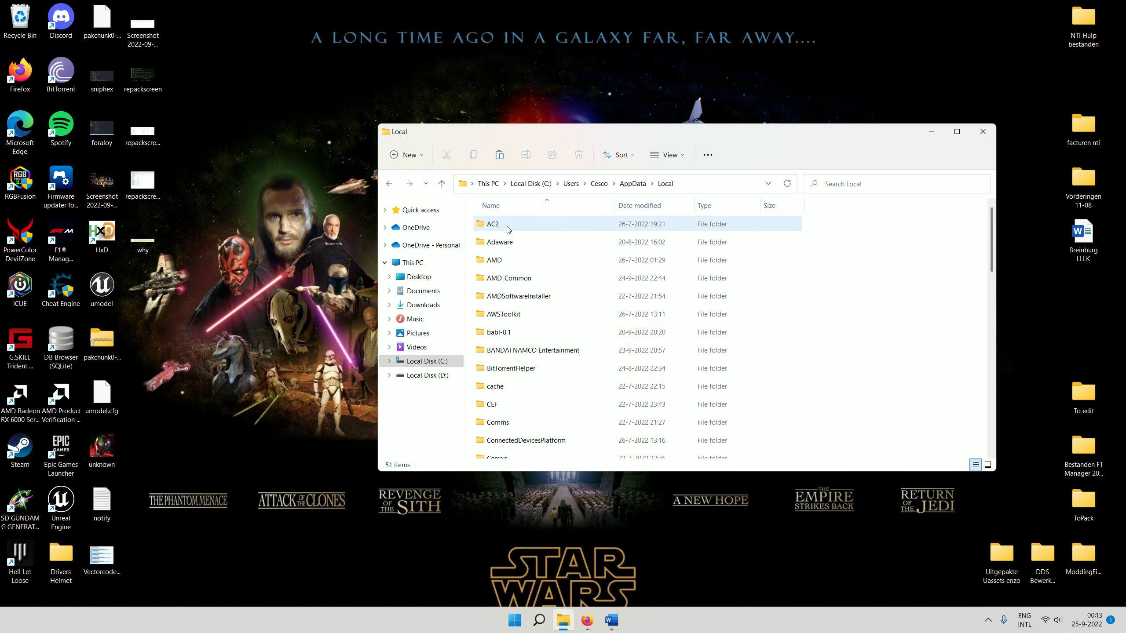
scroll(524, 356, down, 2)
scroll(524, 359, down, 3)
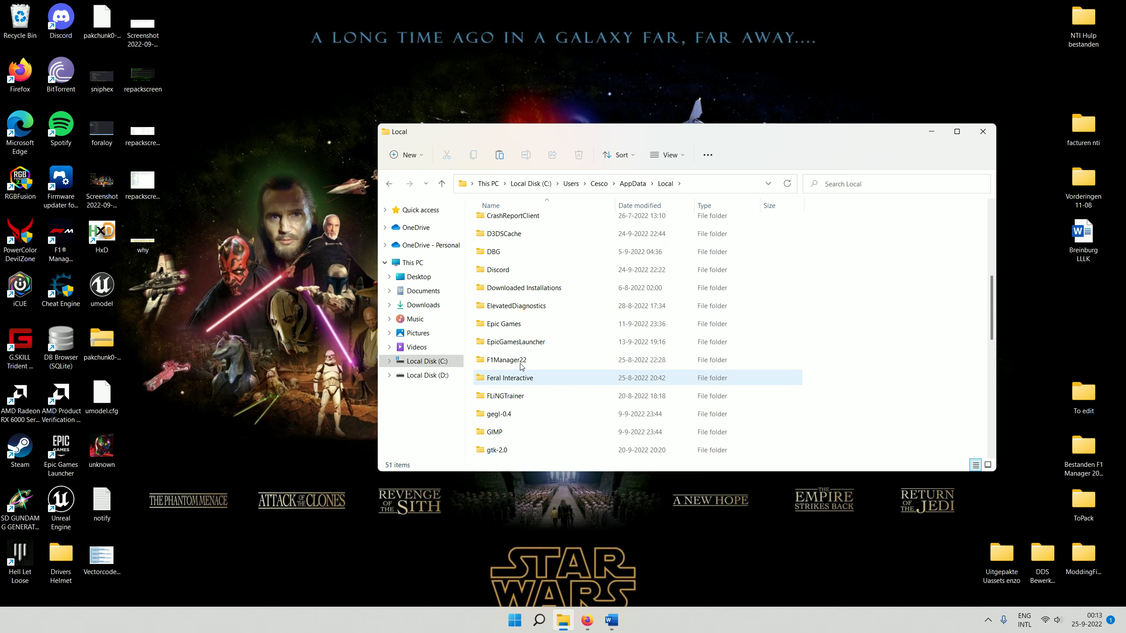
double_click(522, 363)
double_click(509, 228)
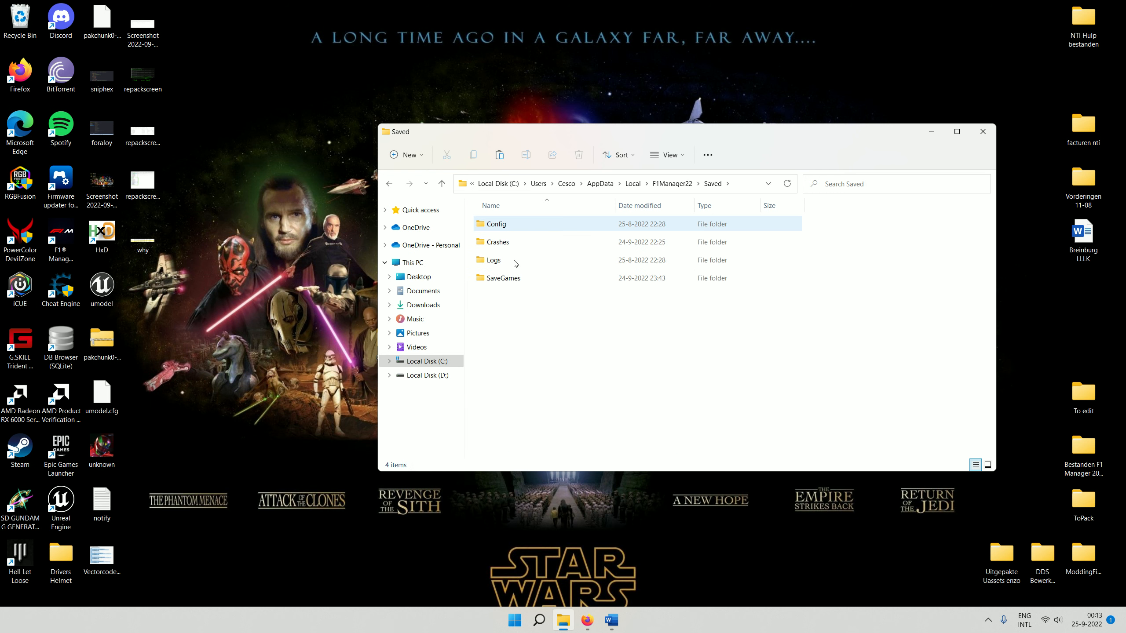
click(511, 282)
double_click(510, 283)
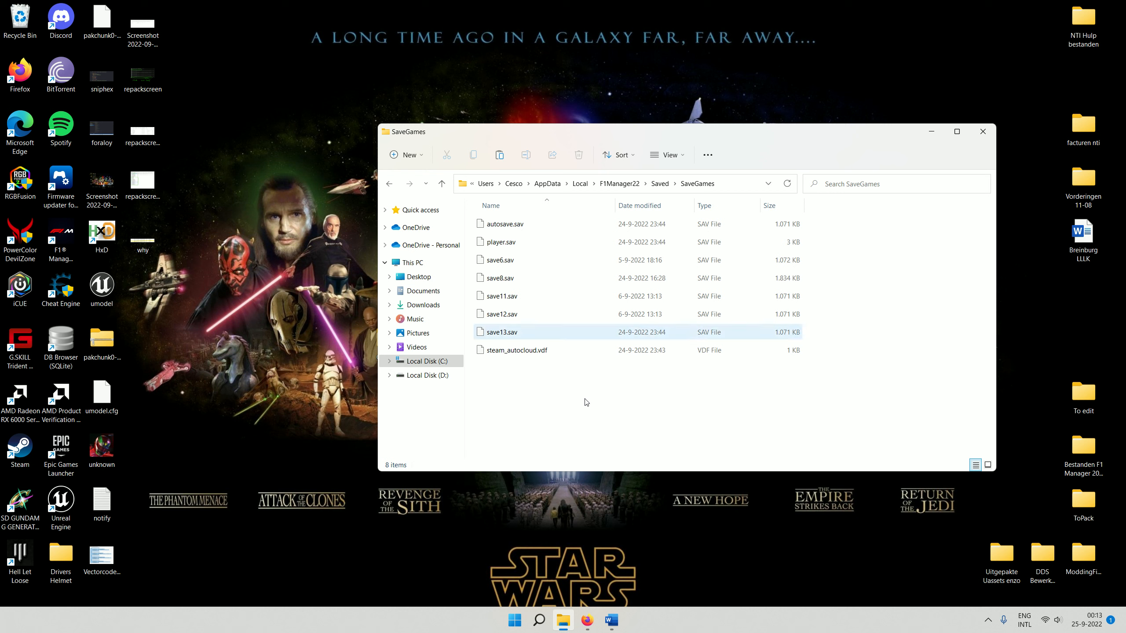
- Paste save13.sav into the SaveGames folder, replacing the existing file, and close File Explorer
right_click(574, 418)
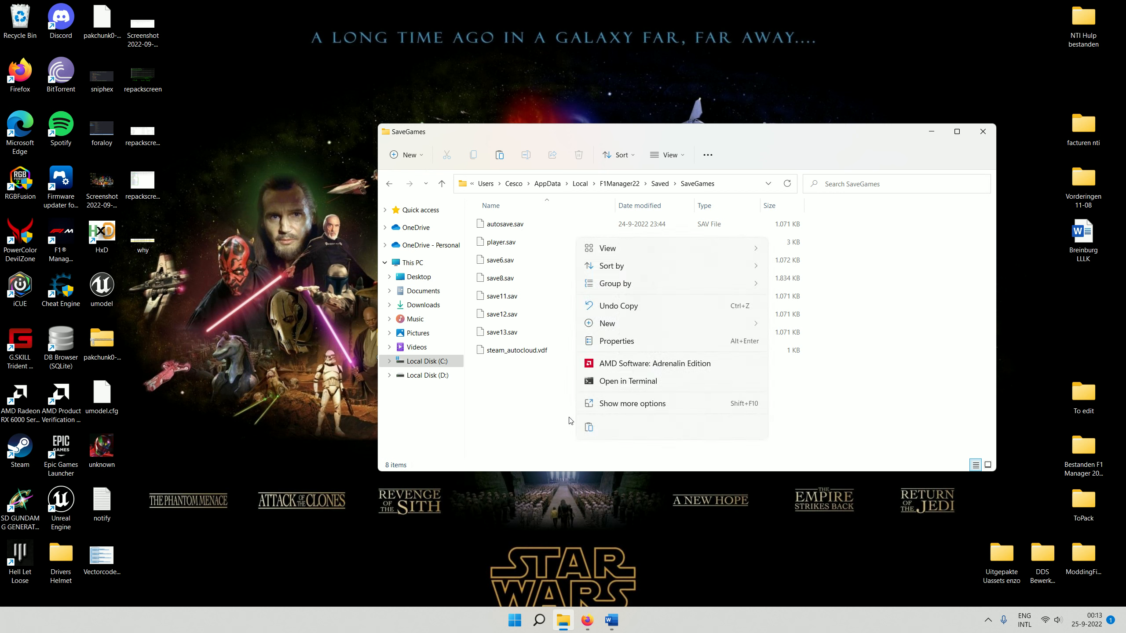
click(588, 428)
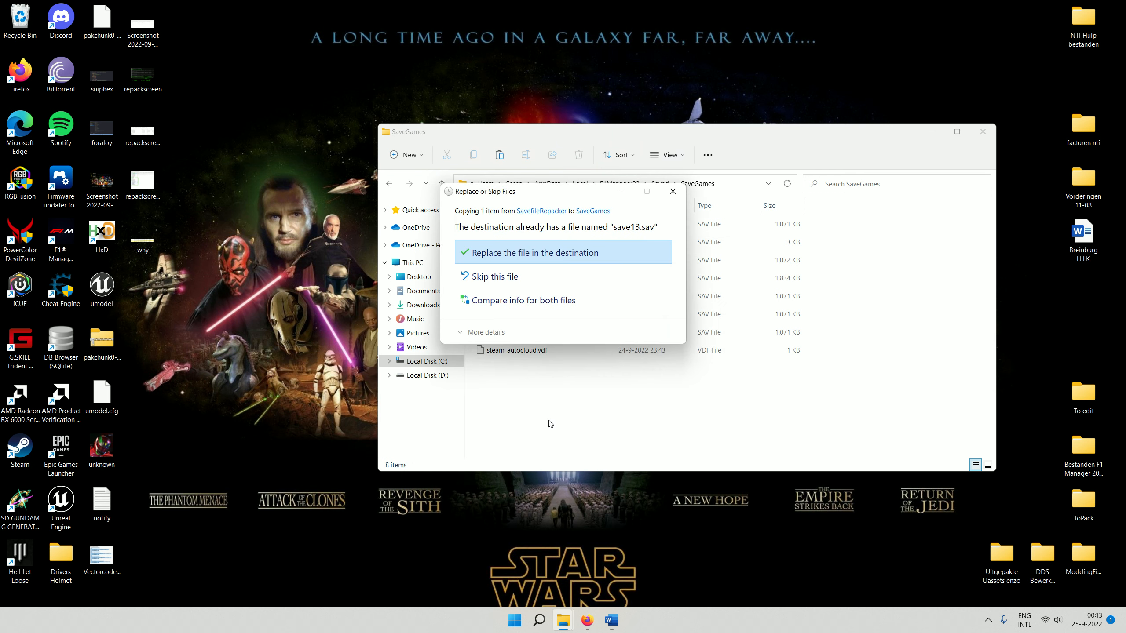
click(565, 254)
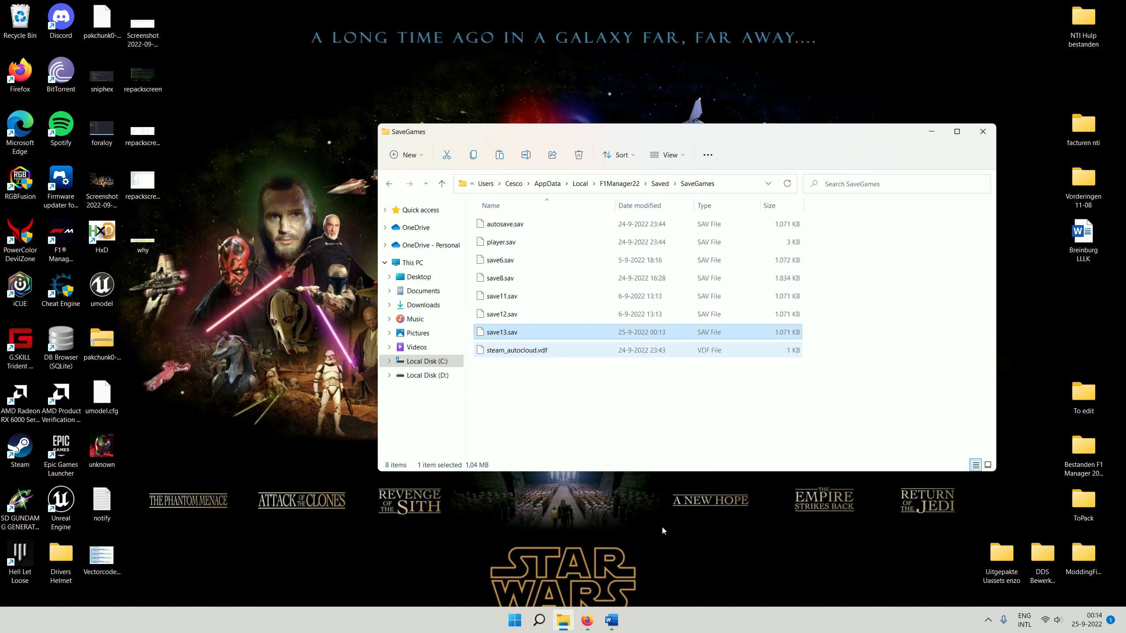
click(983, 131)
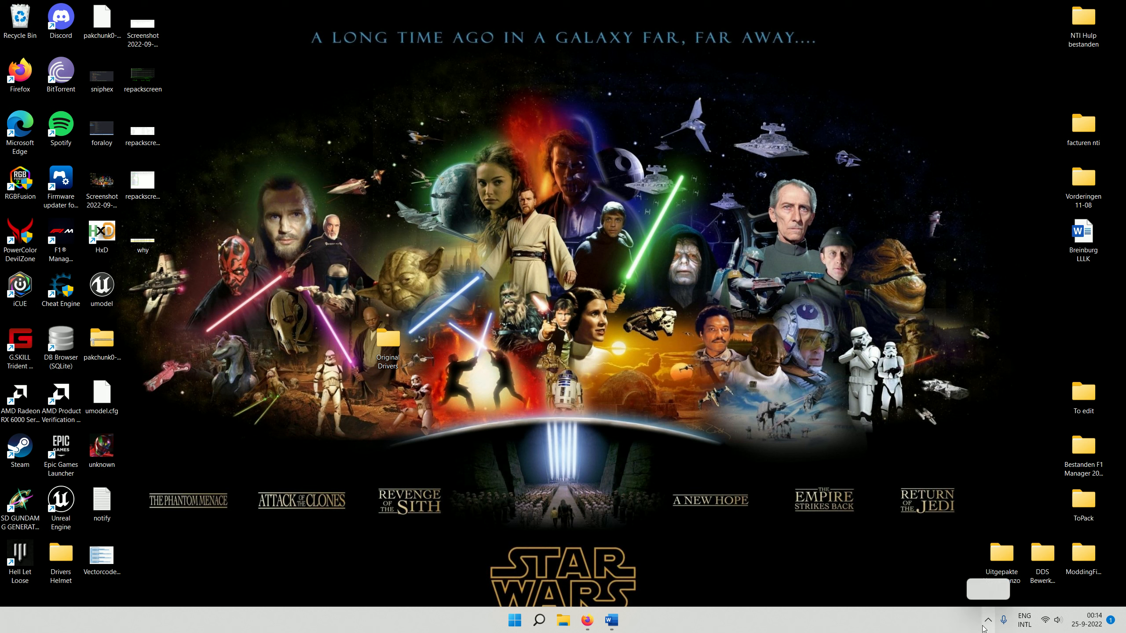
- Launch F1 Manager 22 from the desktop and choose to play without the Steam Cloud sync
click(780, 487)
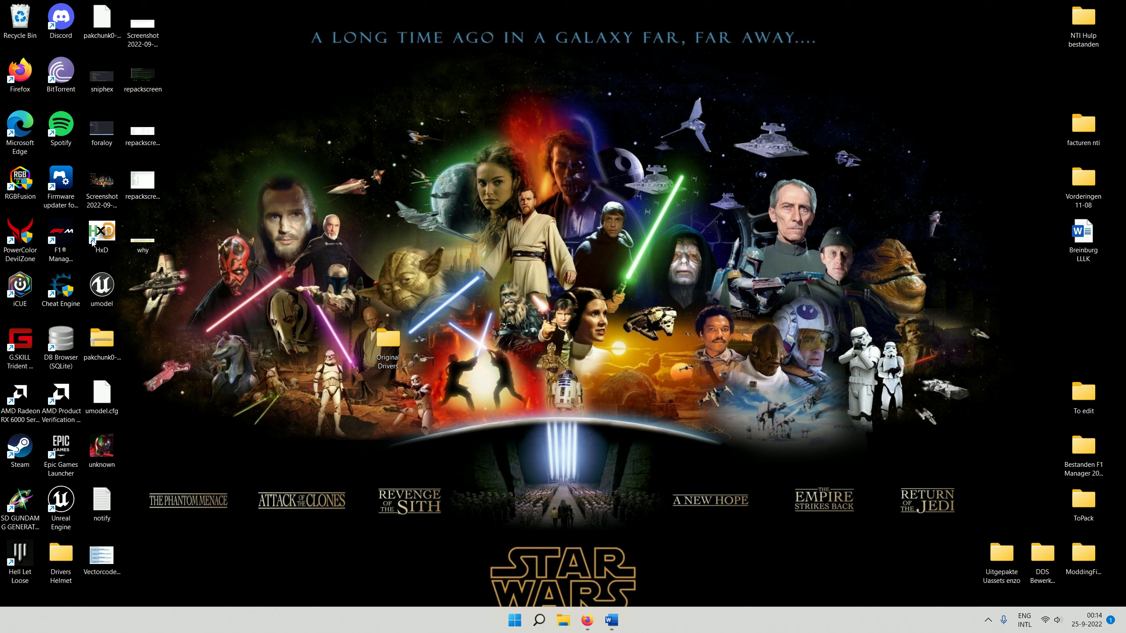
right_click(60, 236)
click(94, 270)
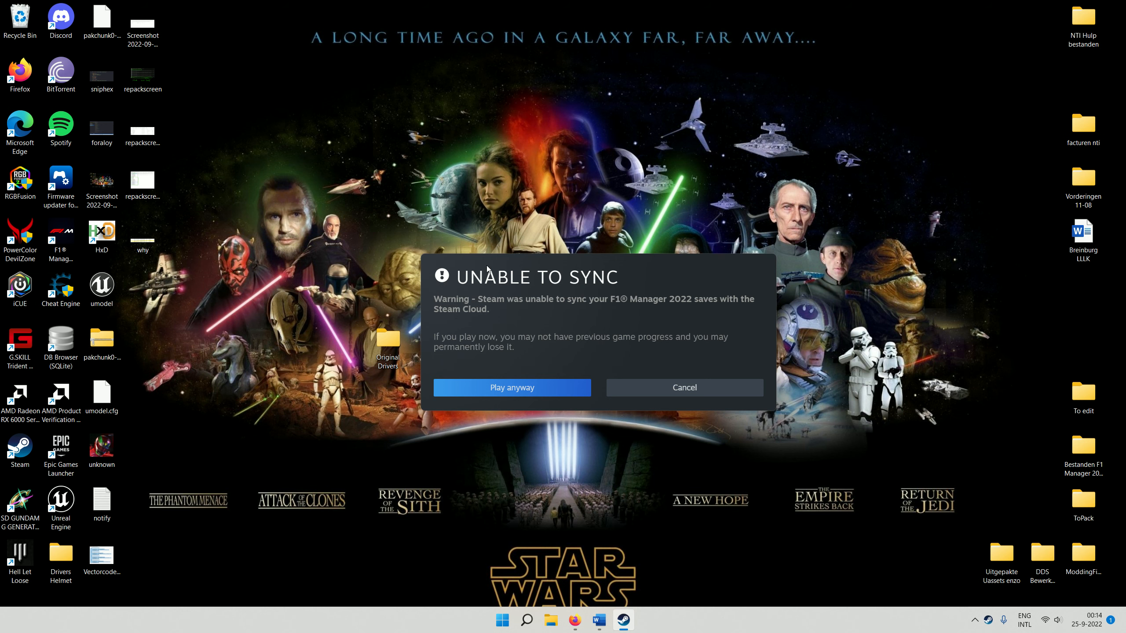
click(504, 389)
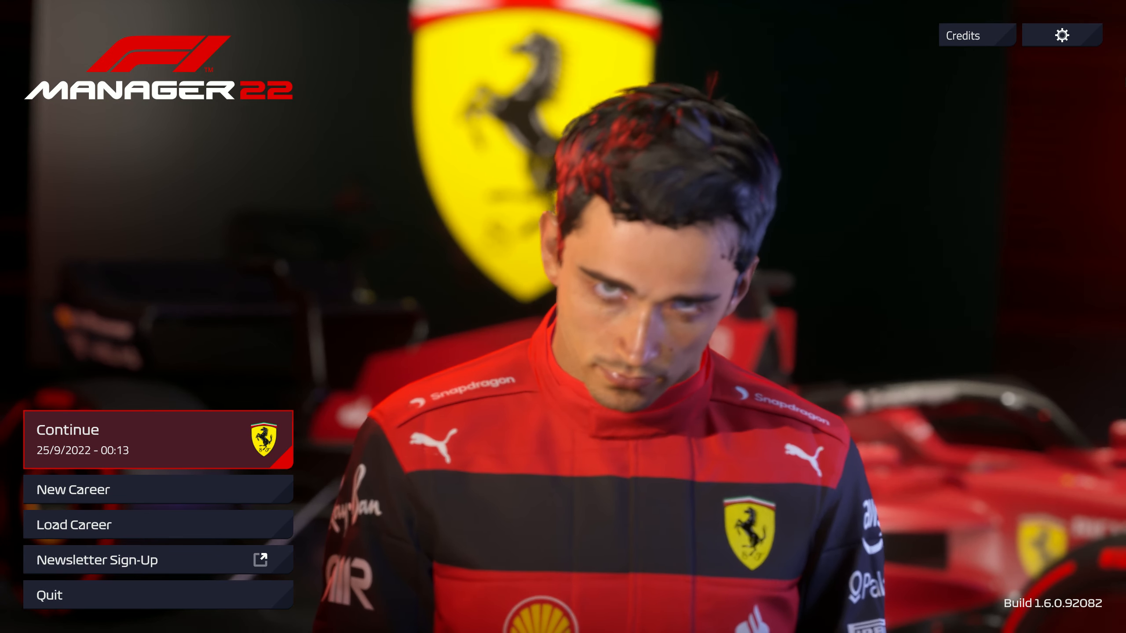
- Lower the system volume and load the Ferrari 2022 career saved on 25/9/2022 at 00:13
key(XF86AudioLowerVolume)
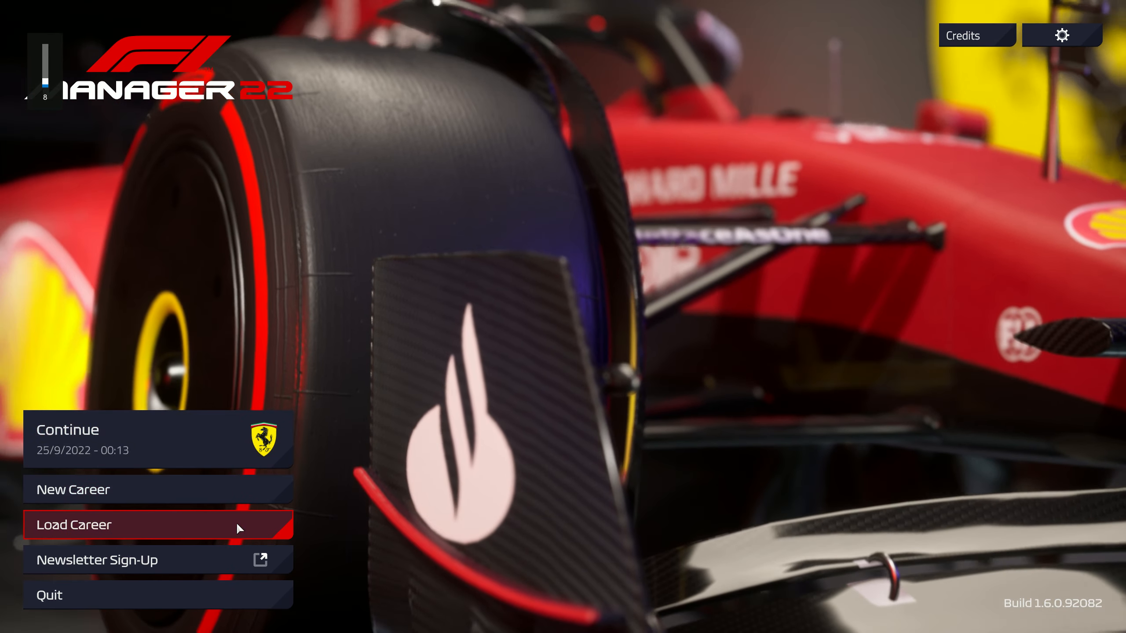
click(236, 522)
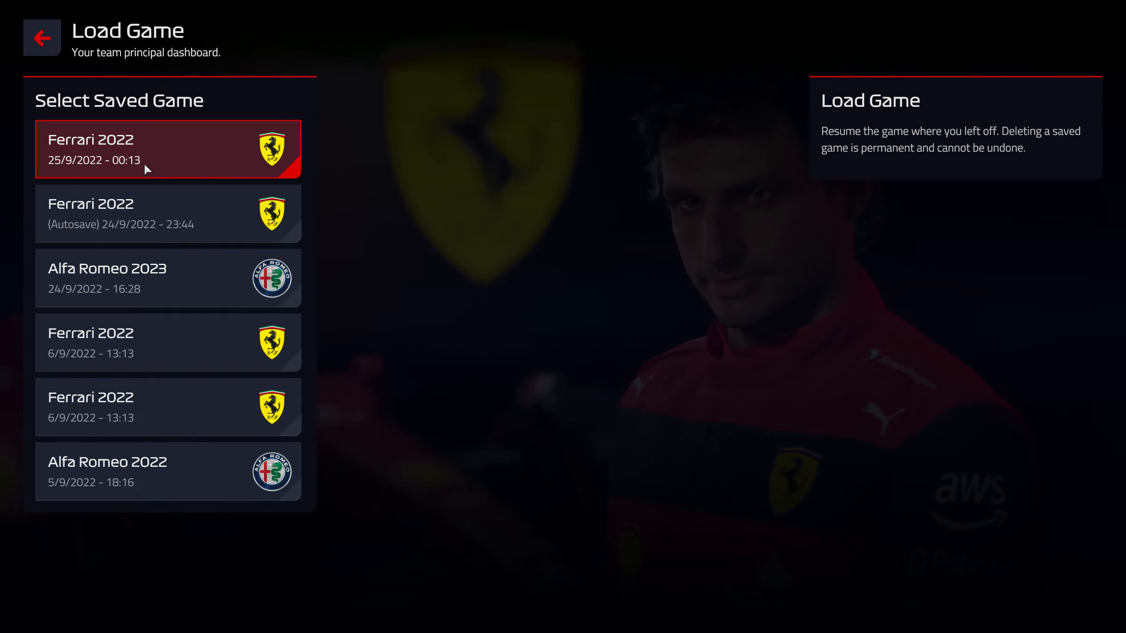
click(220, 145)
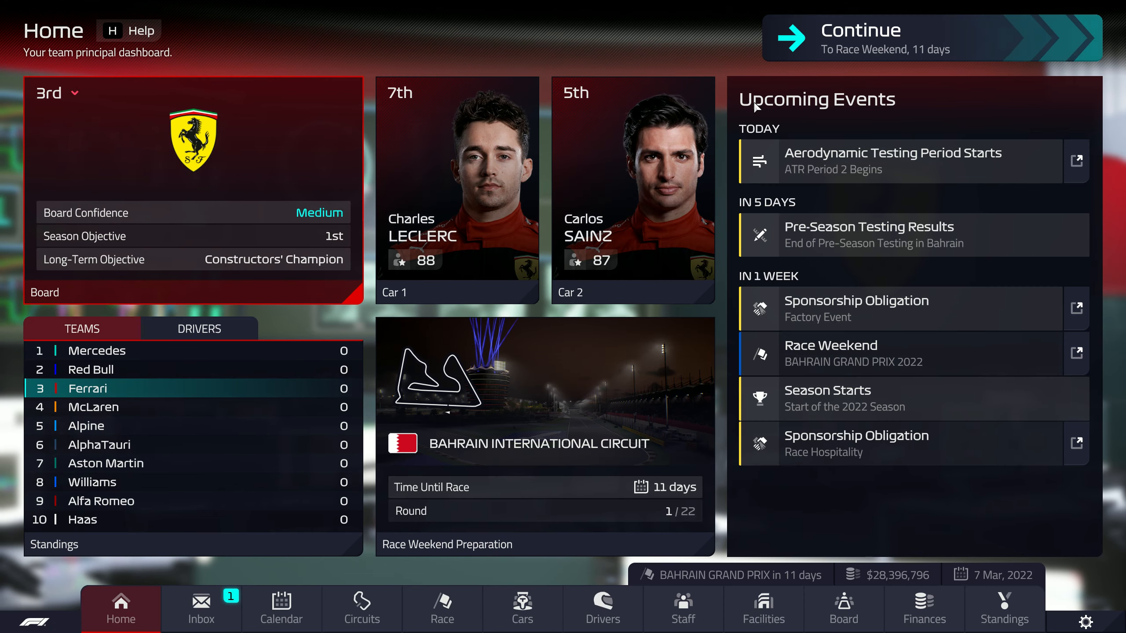
- Open the Scout Drivers list and sort the drivers by age in ascending order
click(613, 620)
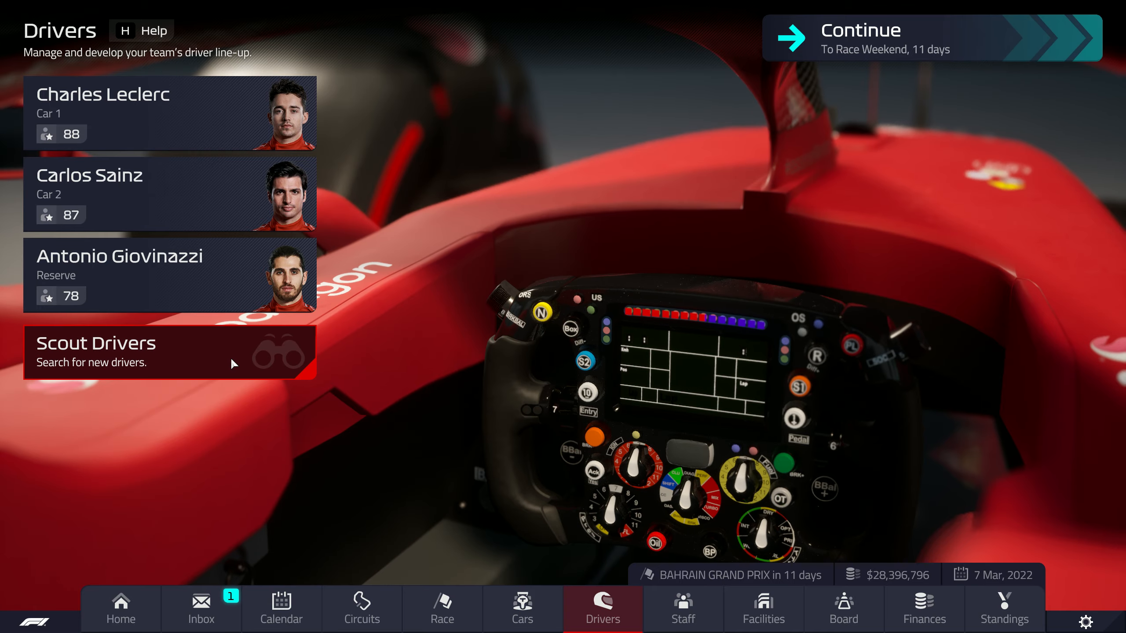
click(230, 357)
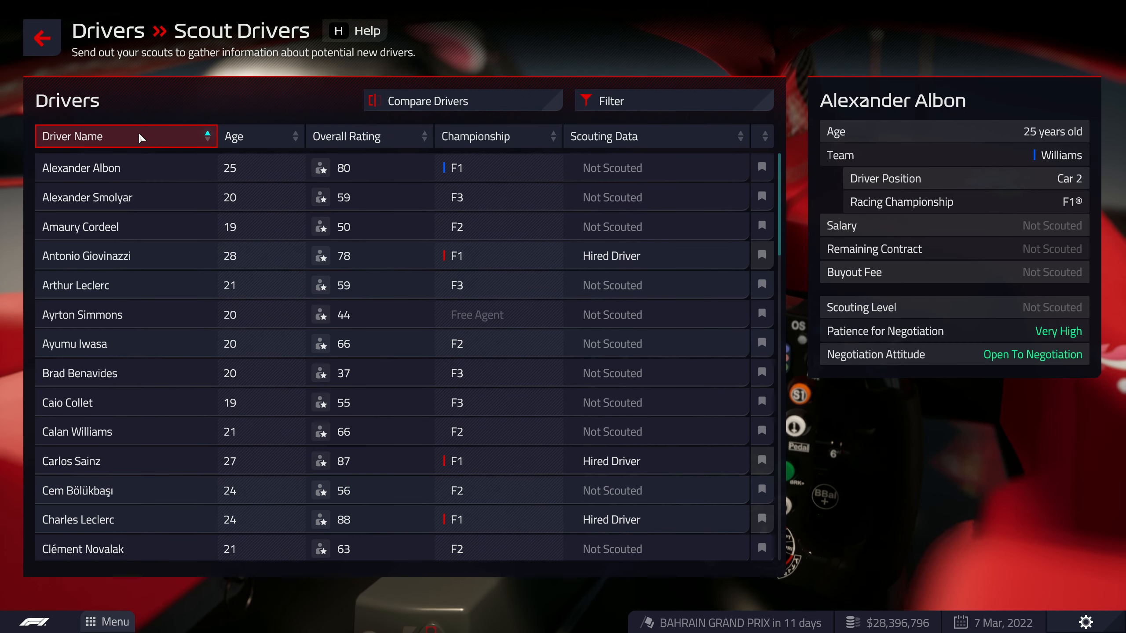
scroll(214, 397, down, 10)
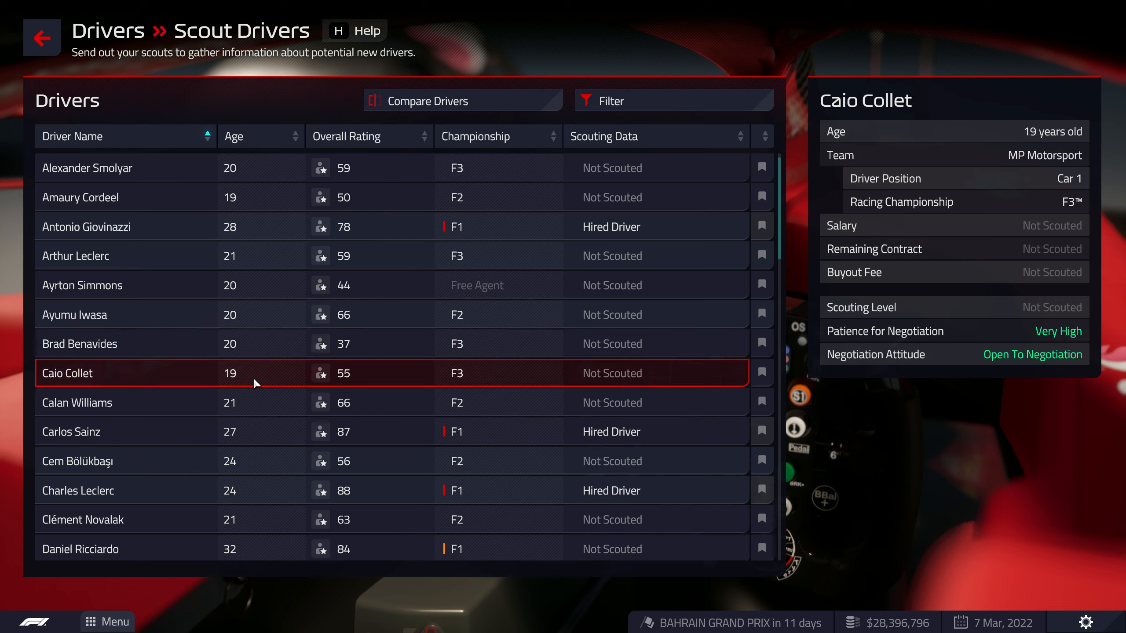
click(278, 134)
- Find the newly created driver among the 22-year-old free agents and view the profile's scouting and career details
scroll(177, 477, down, 7)
scroll(178, 481, down, 20)
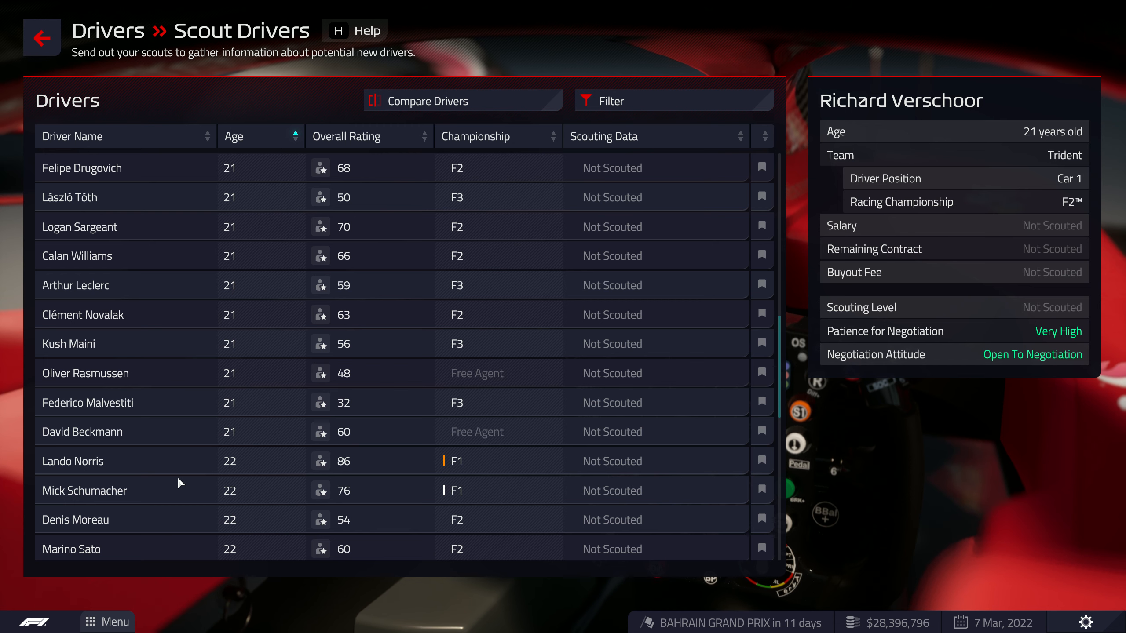
scroll(177, 476, down, 14)
scroll(178, 476, down, 4)
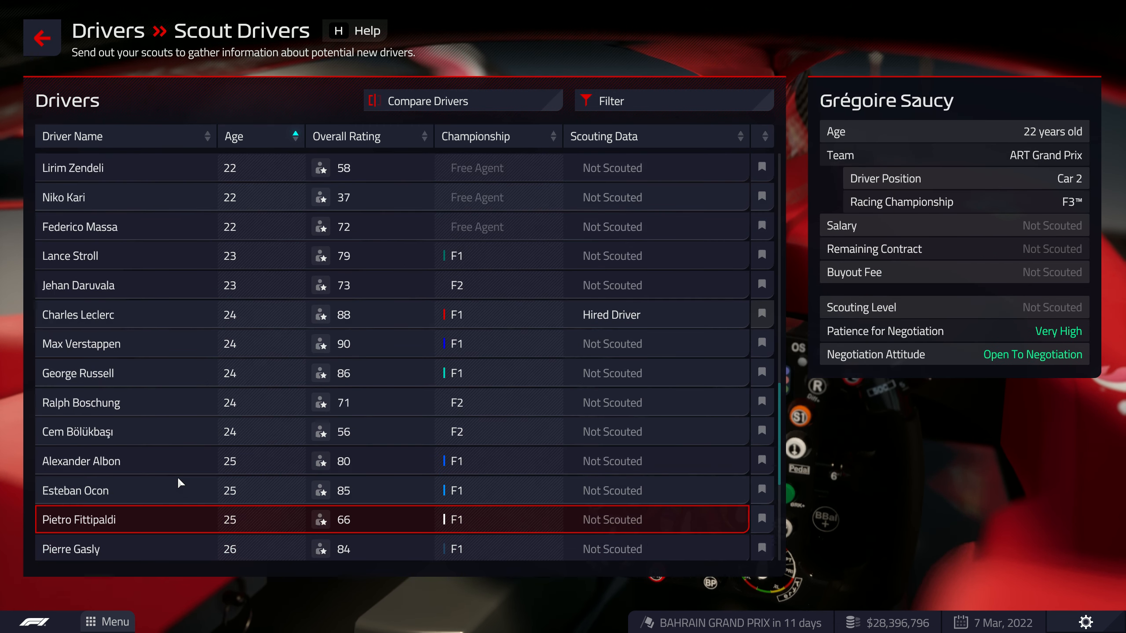
scroll(166, 333, up, 2)
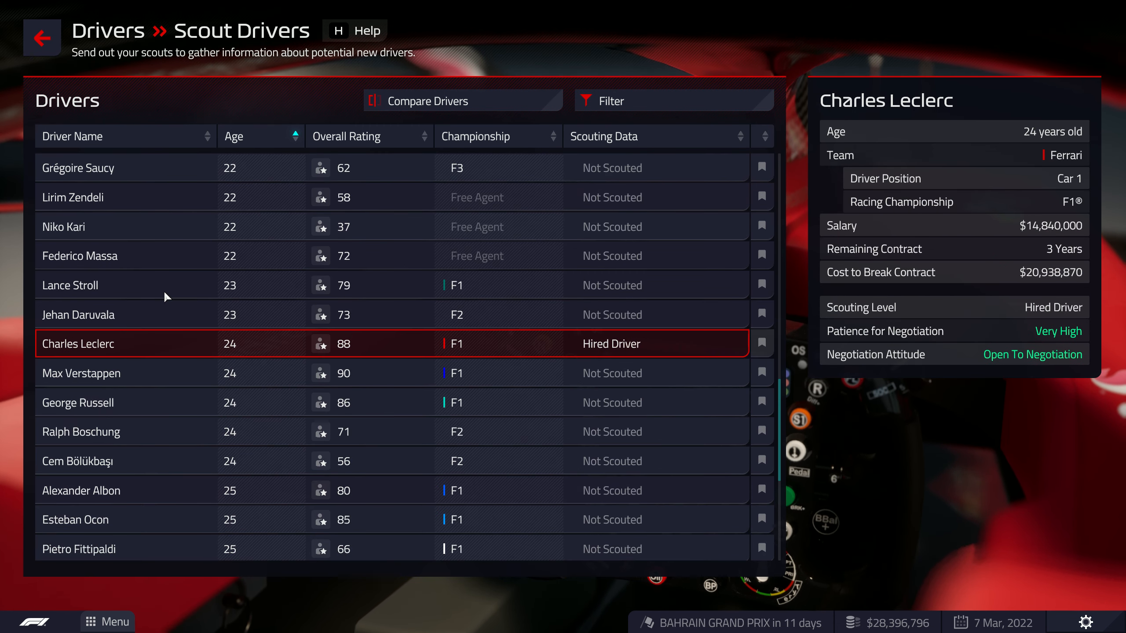
click(167, 255)
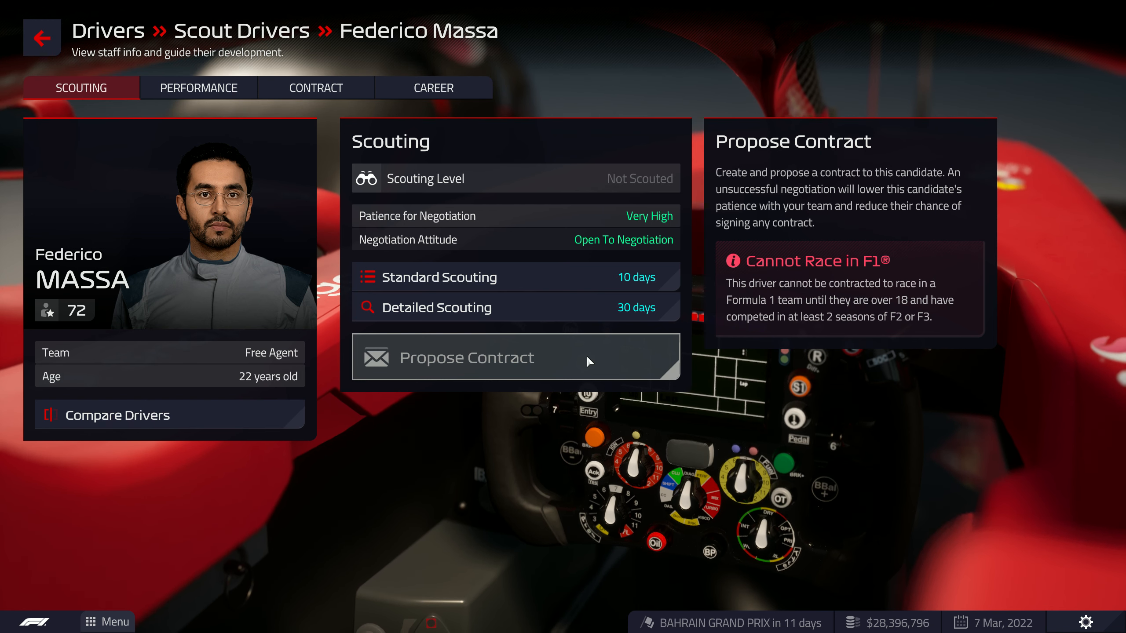
click(451, 94)
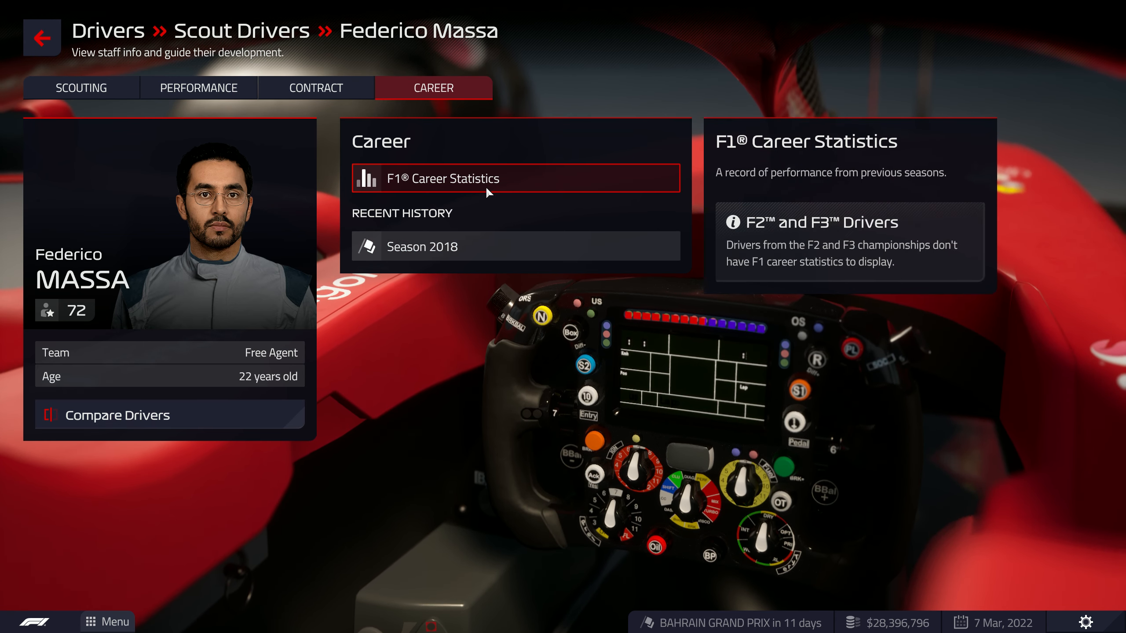
- View the new free agent's contract and performance details, and return to the Scout Drivers list
click(272, 89)
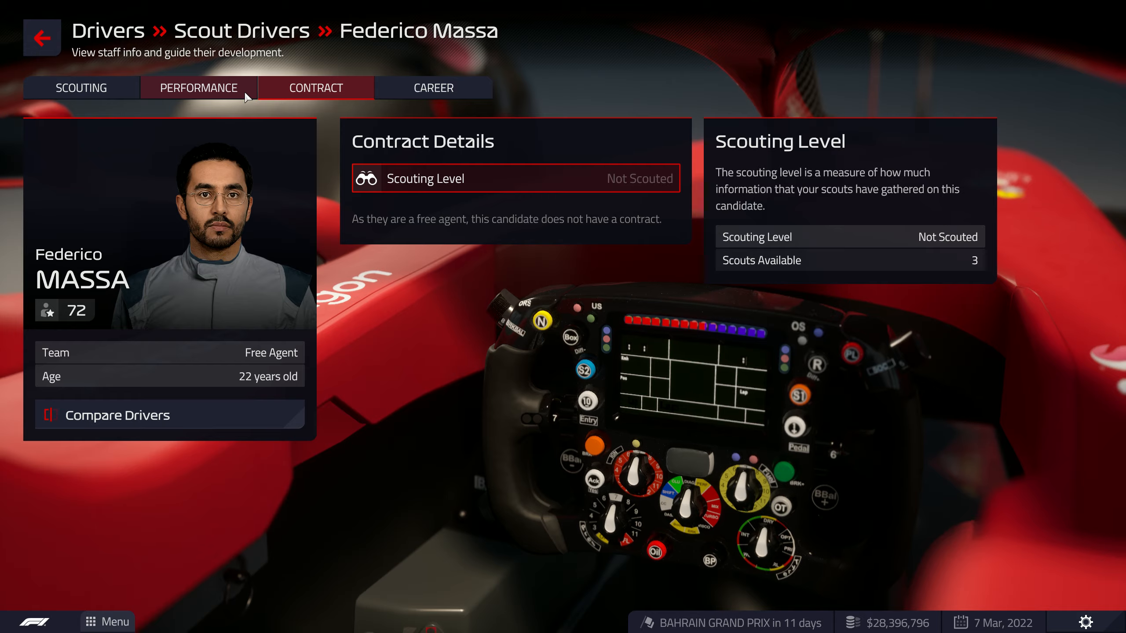
click(242, 94)
click(41, 36)
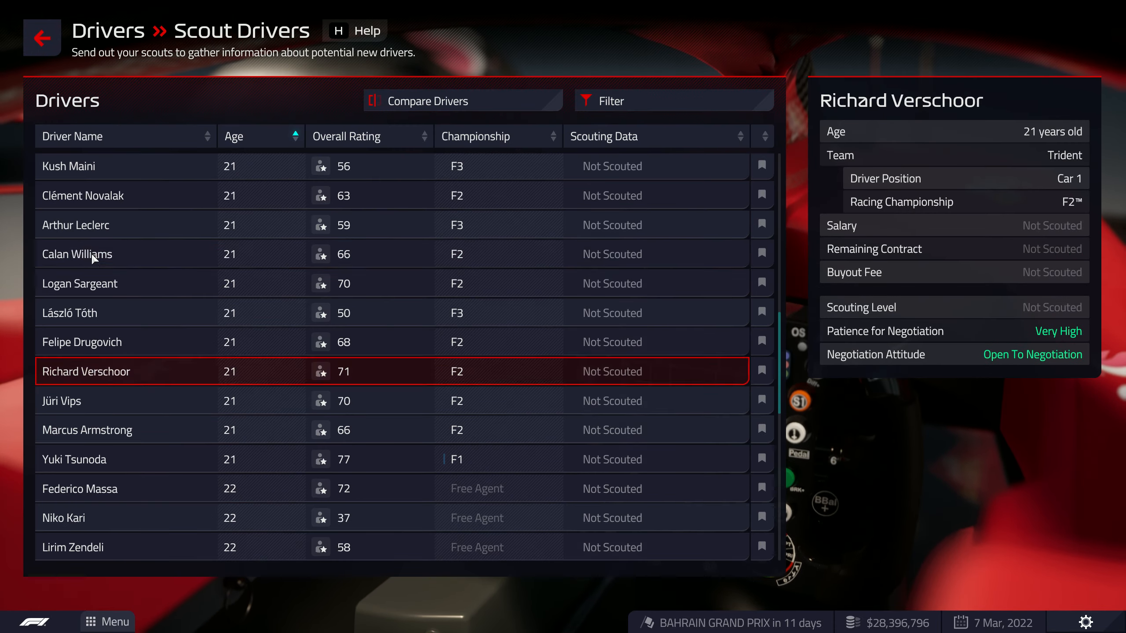
- View the career history of Ferrari's Car 1 driver, Charles Leclerc, including Season 2018, for comparison and return to the Drivers overview
click(41, 37)
click(217, 123)
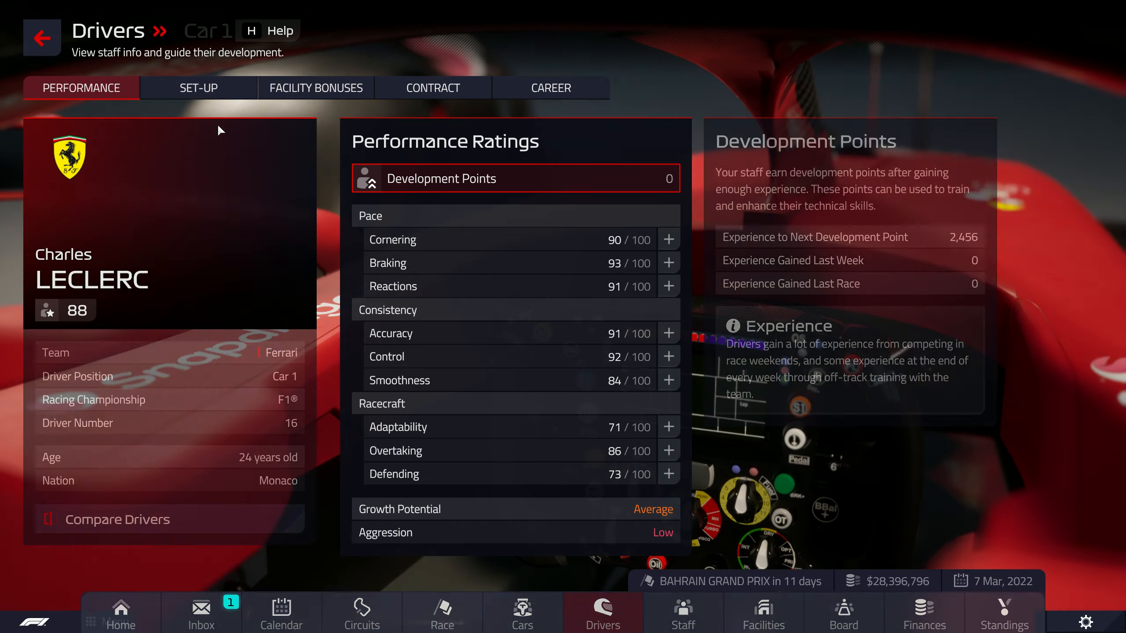
click(551, 88)
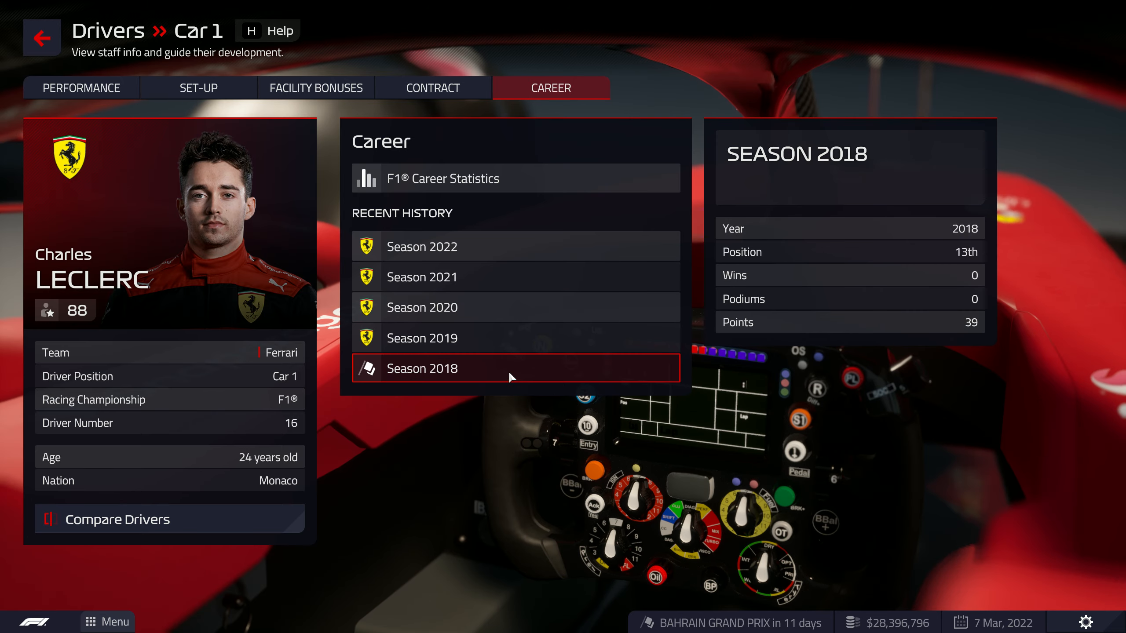
click(53, 35)
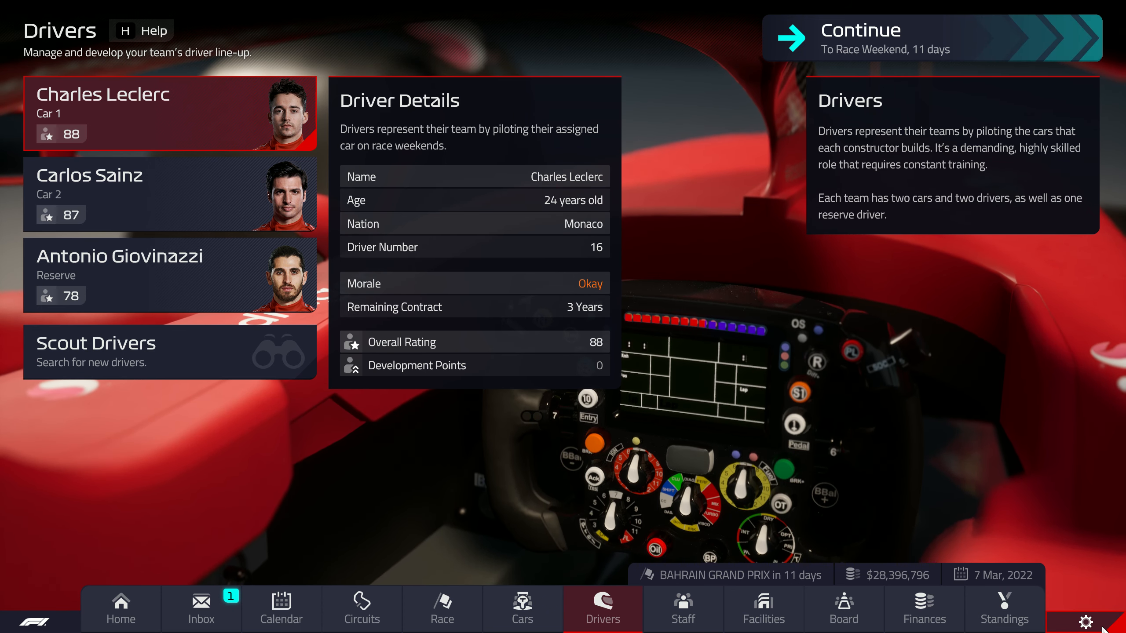
- Quit the career to the main menu and exit F1 Manager 22 to the desktop
key(Escape)
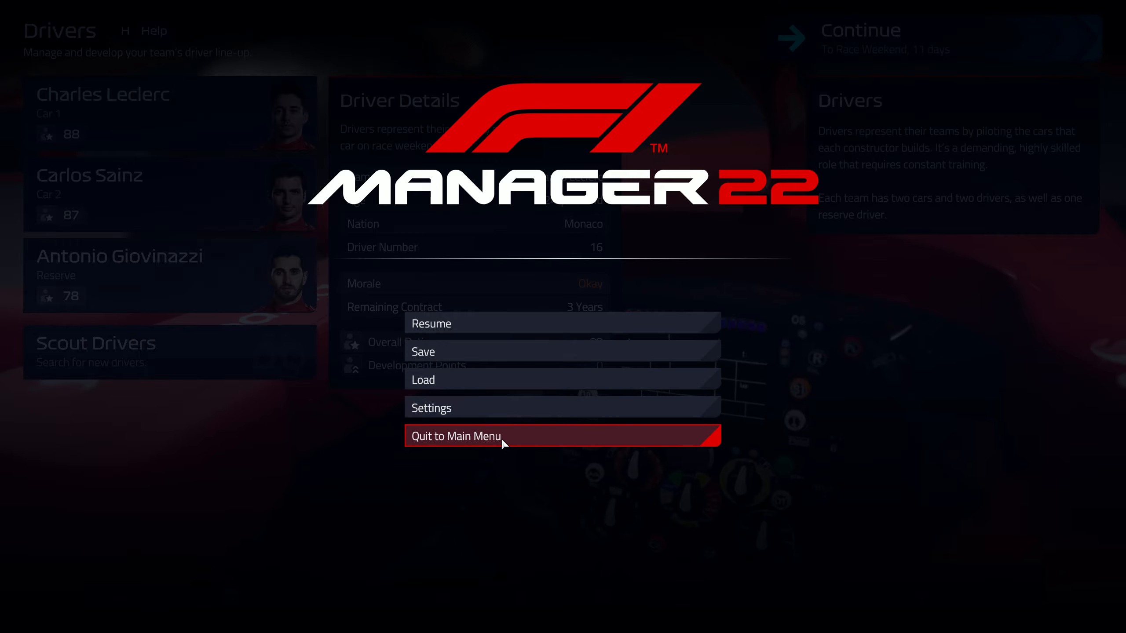
click(501, 436)
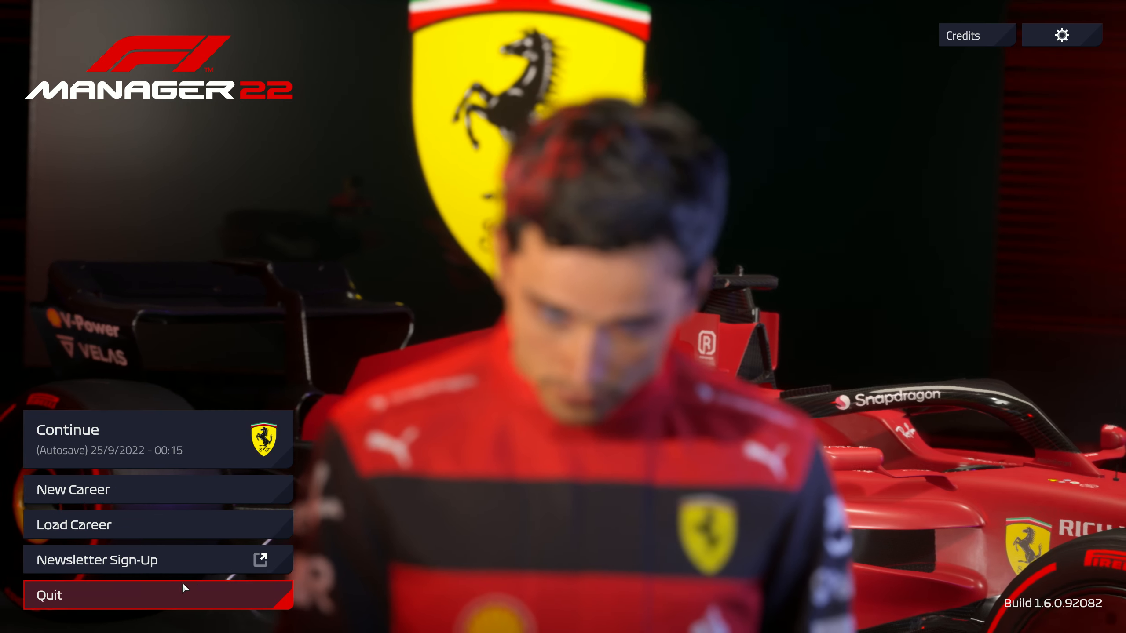
click(181, 593)
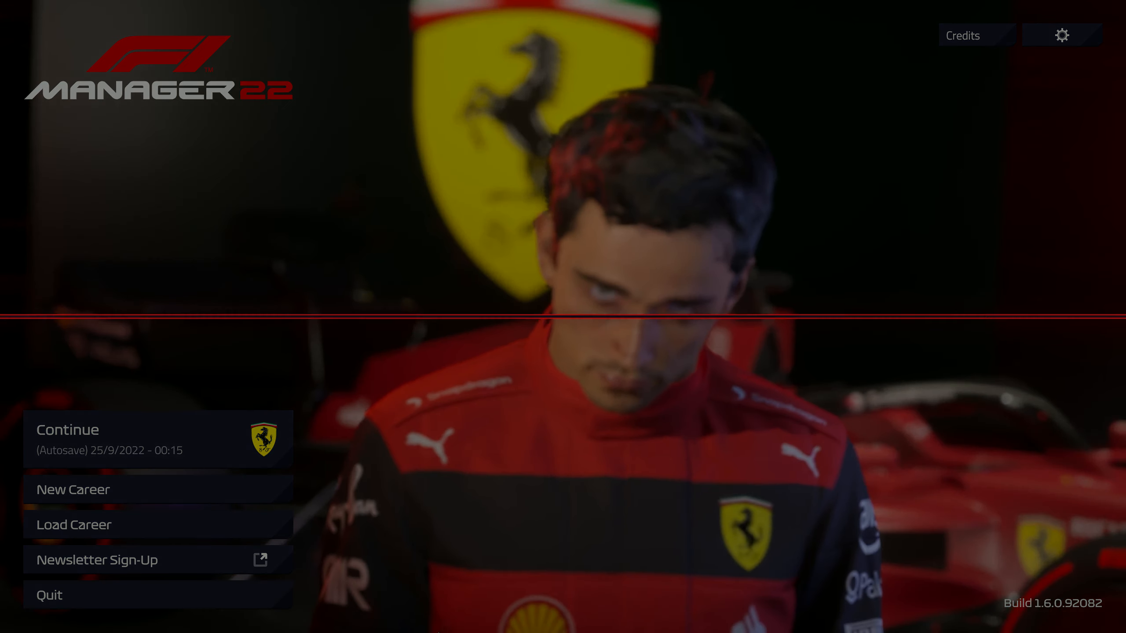
click(512, 368)
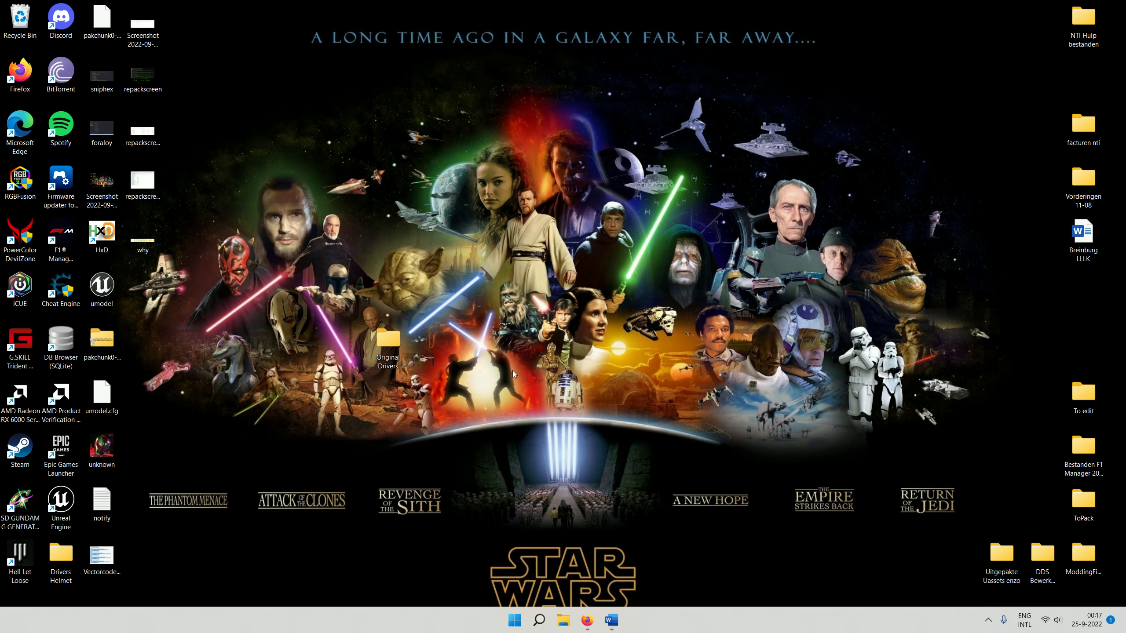